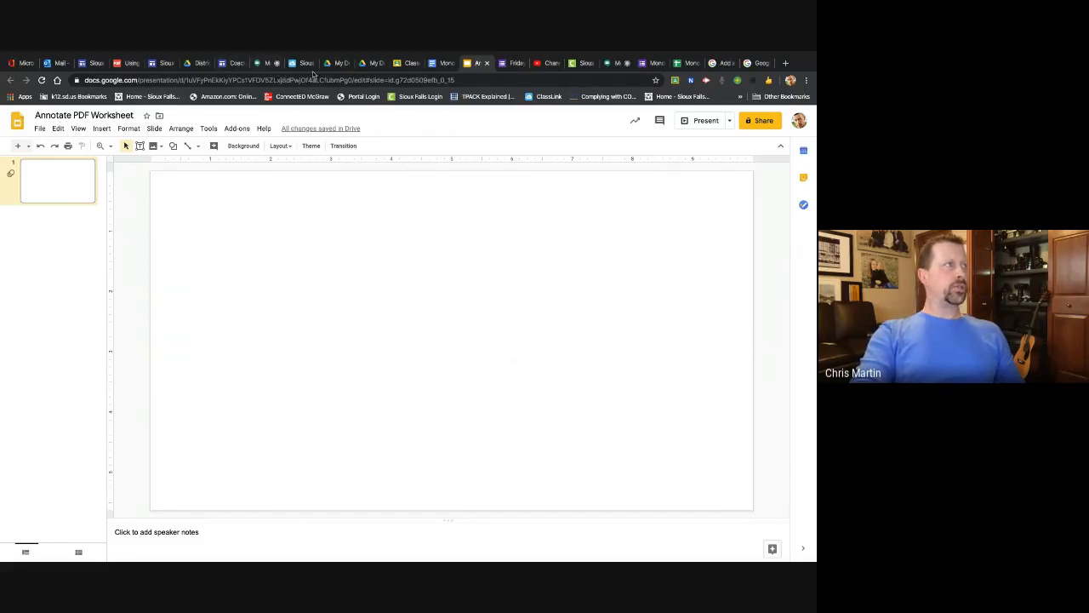
Step: Open the Monday Brown Bag Itinerary and point out the Adobe default PDF reader link and the screen shot instruction
{"action": "left_click", "coordinate": [438, 65]}
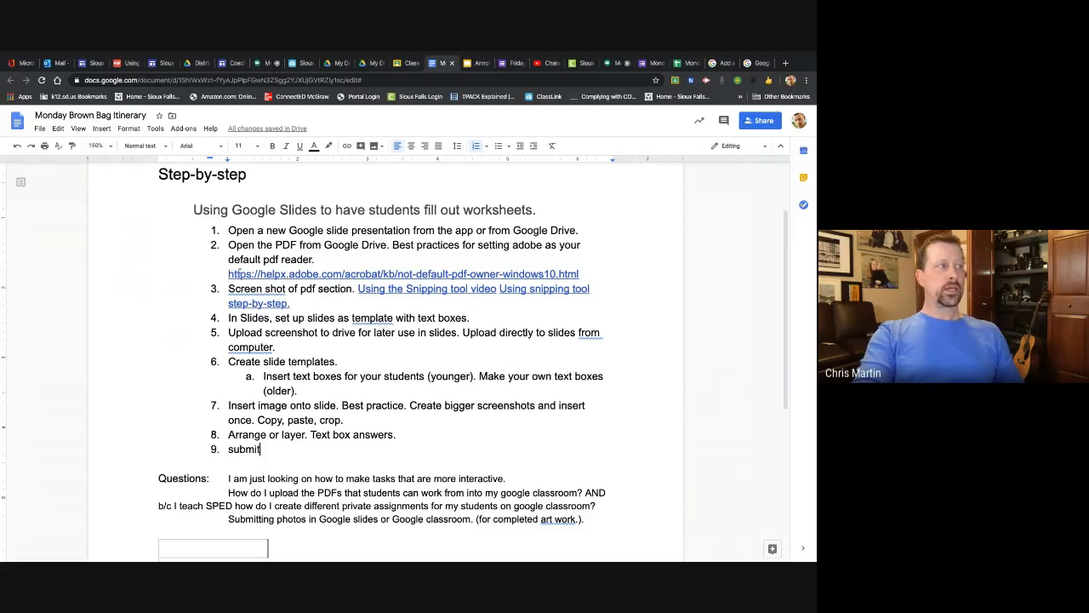
{"action": "left_click_drag", "start_coordinate": [221, 272], "coordinate": [597, 272]}
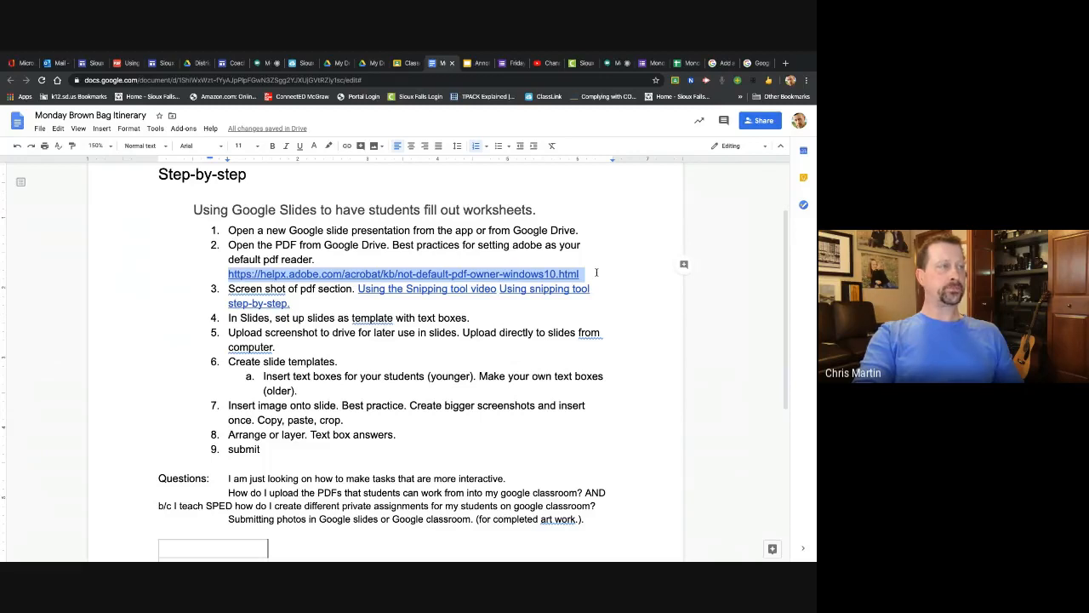
{"action": "left_click", "coordinate": [285, 290]}
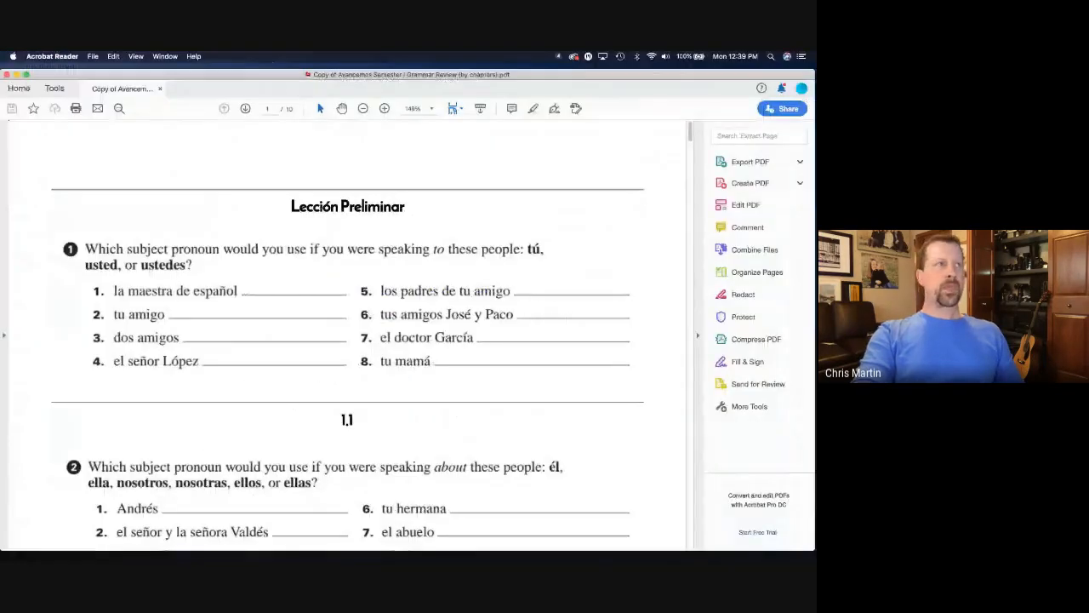
Step: Move the Acrobat Reader worksheet window up to the desktop's upper edge, trying full screen and returning it to a normal window
{"action": "mouse_move", "coordinate": [454, 74]}
{"action": "left_mouse_down"}
{"action": "mouse_move", "coordinate": [452, 112]}
{"action": "mouse_move", "coordinate": [451, 63]}
{"action": "left_mouse_up"}
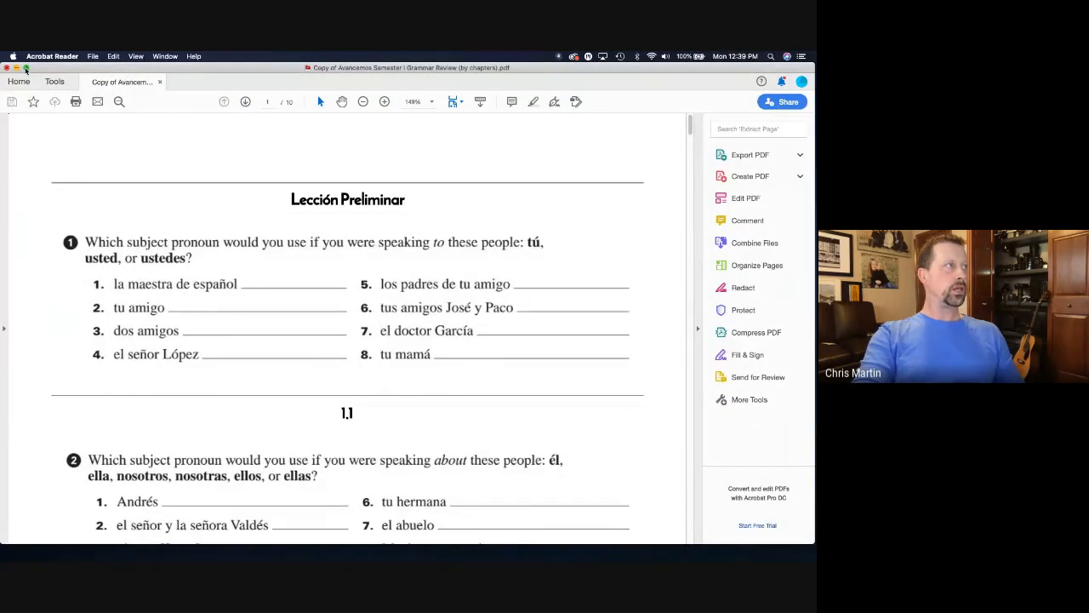
{"action": "mouse_move", "coordinate": [35, 70]}
{"action": "left_mouse_down"}
{"action": "mouse_move", "coordinate": [35, 127]}
{"action": "mouse_move", "coordinate": [46, 54]}
{"action": "left_mouse_up"}
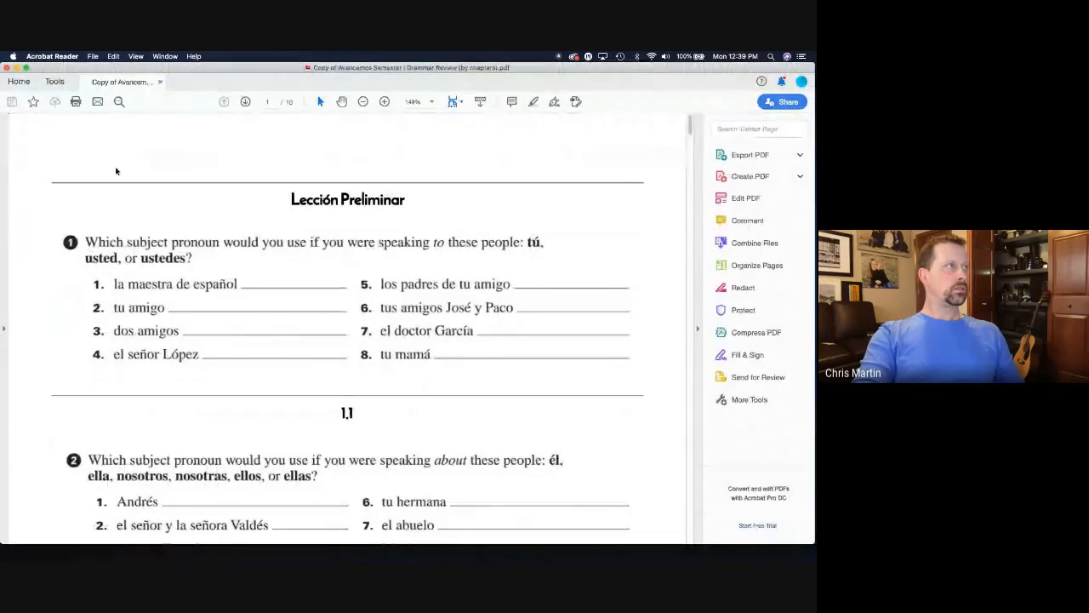
{"action": "left_click", "coordinate": [26, 68]}
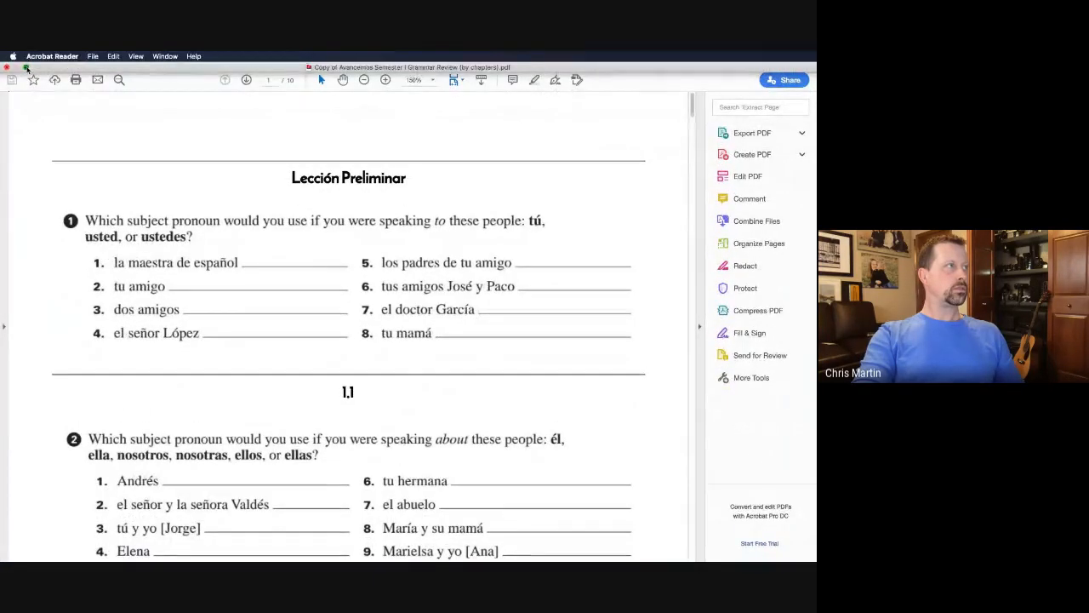
{"action": "left_click", "coordinate": [27, 68]}
{"action": "mouse_move", "coordinate": [54, 70]}
{"action": "left_mouse_down"}
{"action": "mouse_move", "coordinate": [136, 184]}
{"action": "mouse_move", "coordinate": [216, 175]}
{"action": "mouse_move", "coordinate": [26, 73]}
{"action": "mouse_move", "coordinate": [59, 69]}
{"action": "left_mouse_up"}
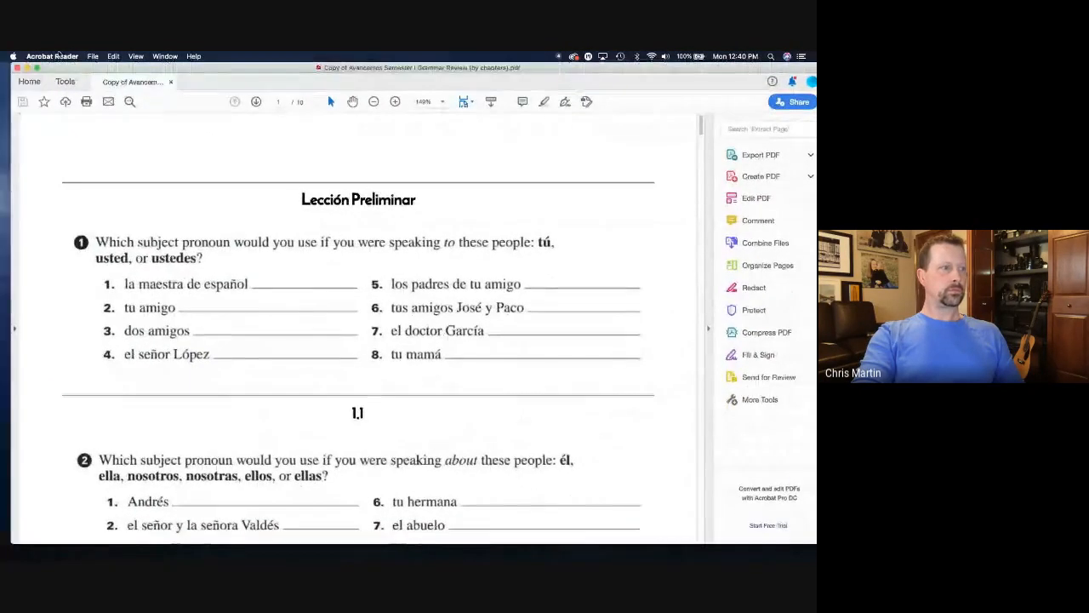
Step: Switch to Chrome and open the chat of the ongoing Google Meet call
{"action": "key", "text": "ctrl+Up"}
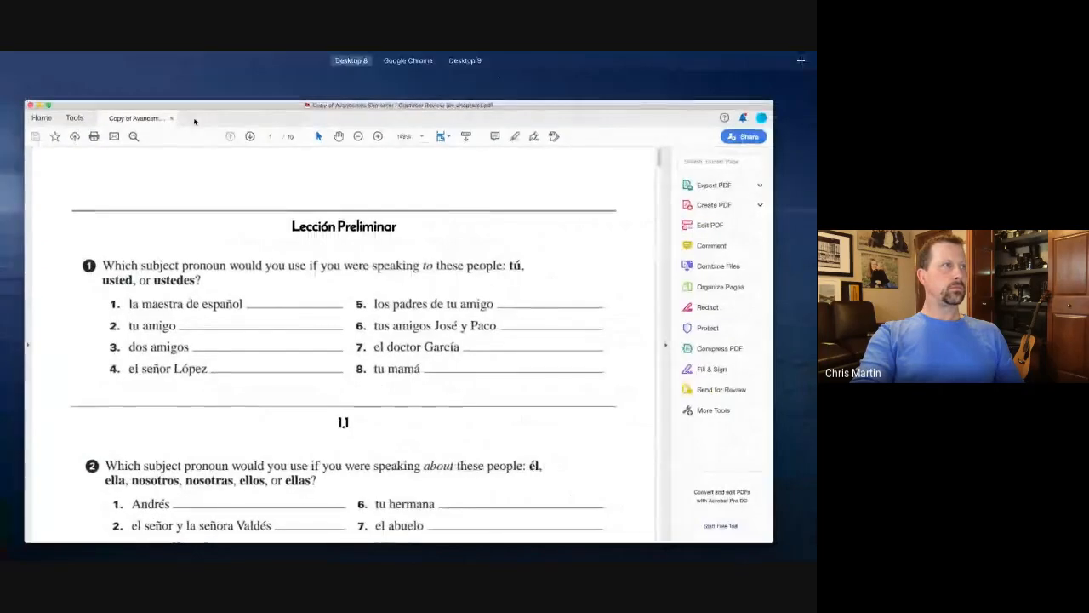
{"action": "mouse_move", "coordinate": [443, 65]}
{"action": "left_click", "coordinate": [446, 88]}
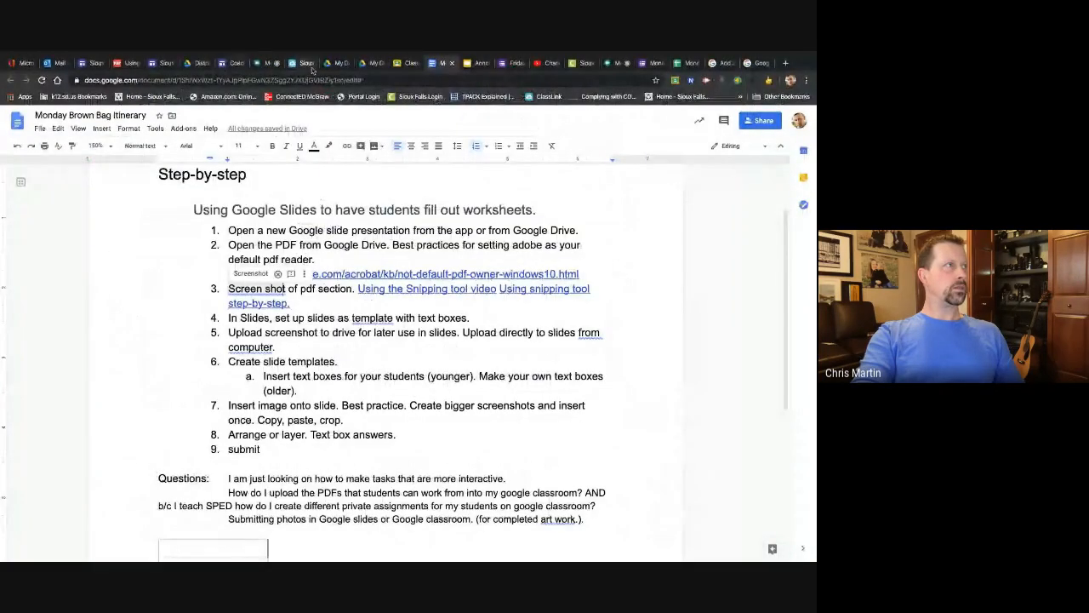
{"action": "left_click", "coordinate": [612, 63]}
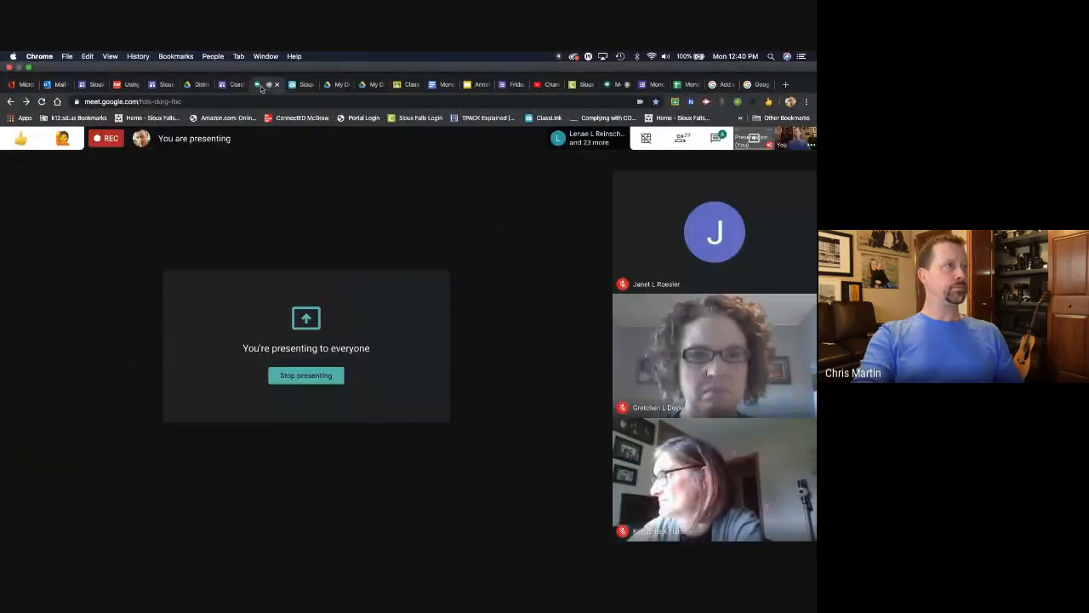
{"action": "left_click", "coordinate": [716, 117]}
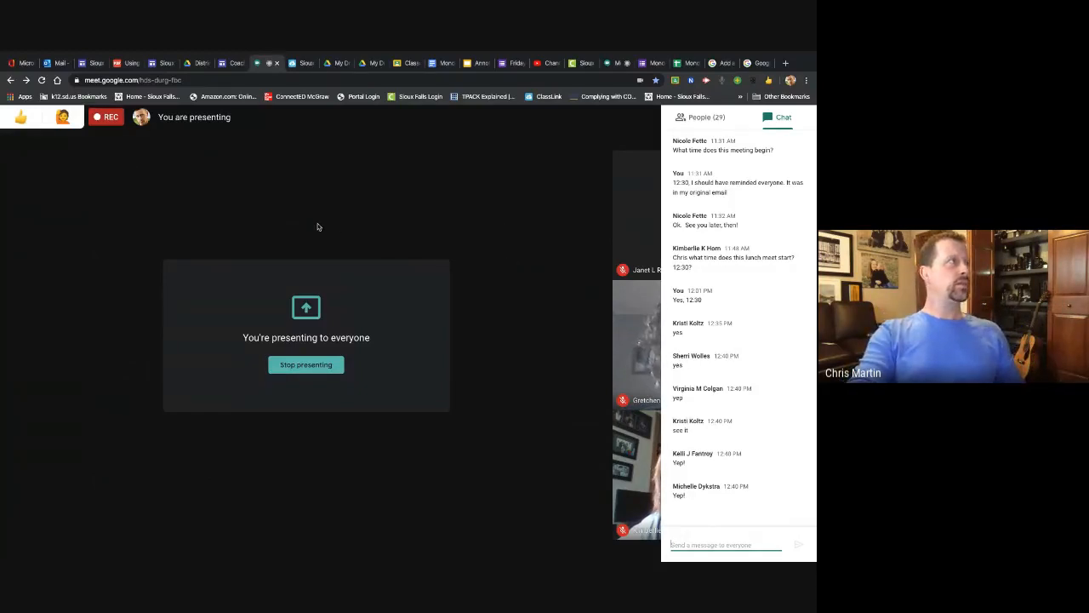
Step: Show the Using Chromebooks.pdf file in its Drive viewer, skimming the first pages and returning to the start
{"action": "left_click", "coordinate": [124, 64]}
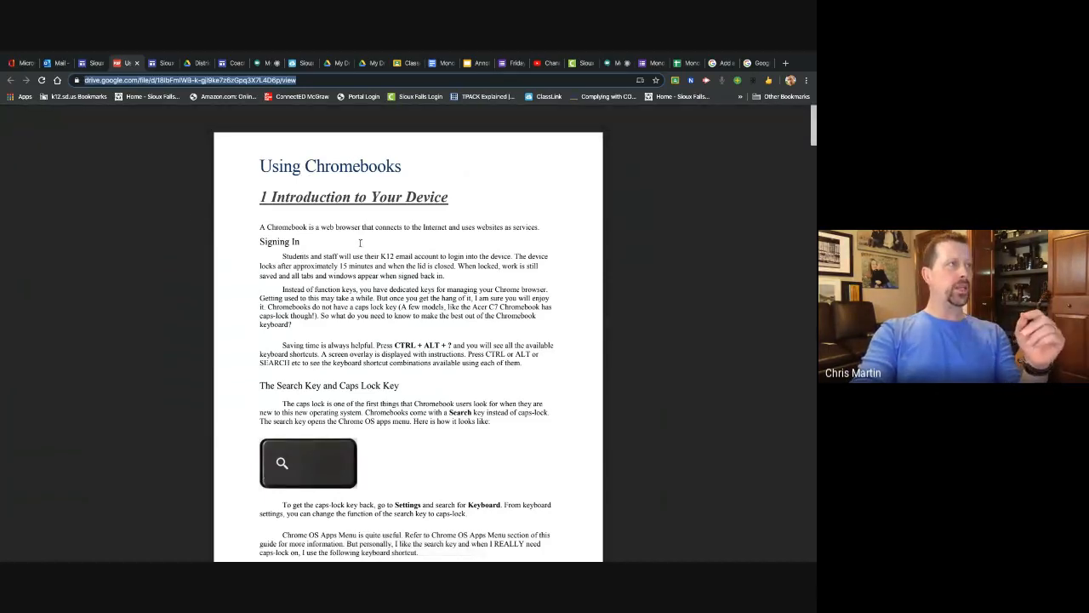
{"action": "scroll", "coordinate": [304, 265], "scroll_direction": "down", "scroll_amount": 5}
{"action": "scroll", "coordinate": [303, 265], "scroll_direction": "down", "scroll_amount": 8}
{"action": "scroll", "coordinate": [304, 265], "scroll_direction": "up", "scroll_amount": 6}
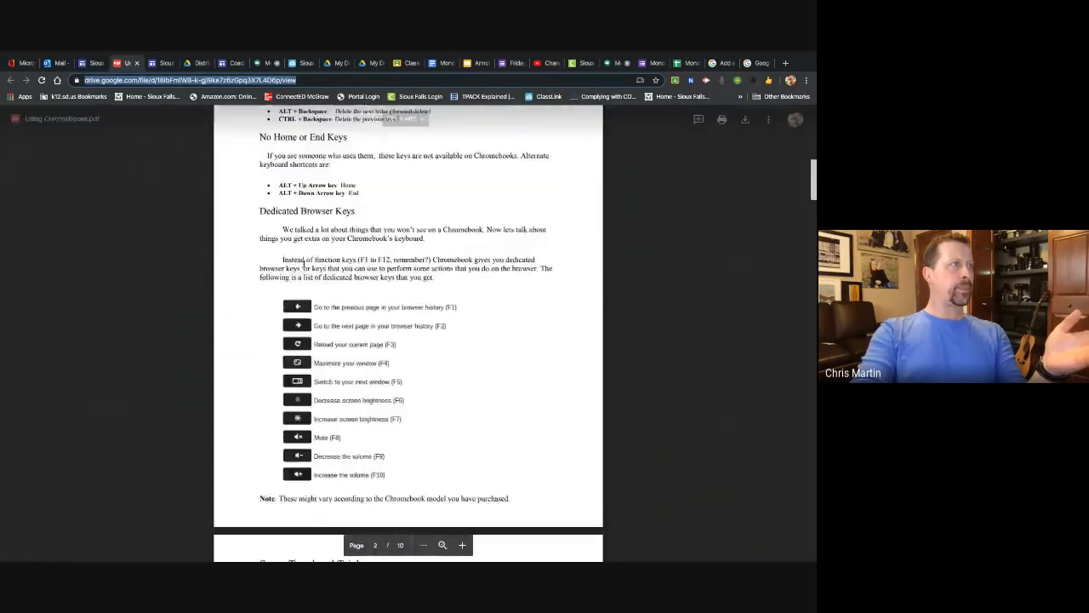
{"action": "scroll", "coordinate": [304, 265], "scroll_direction": "up", "scroll_amount": 10}
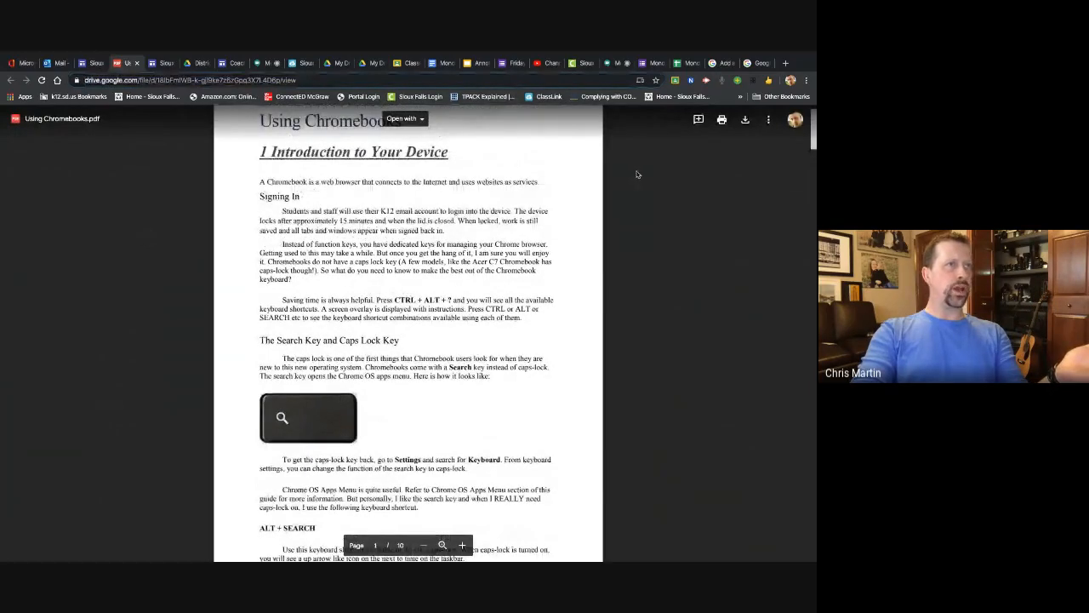
Step: Find Campus Parent Portal - Infinite Campus.pdf in My Drive and preview it
{"action": "left_click", "coordinate": [195, 63]}
{"action": "left_click", "coordinate": [47, 201]}
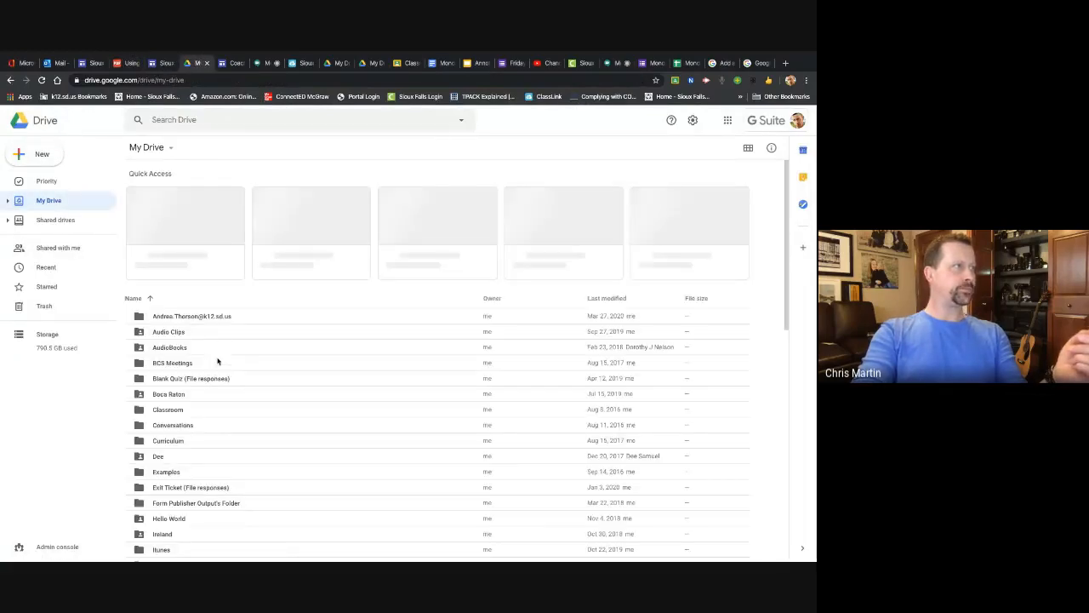
{"action": "scroll", "coordinate": [201, 454], "scroll_direction": "down", "scroll_amount": 3}
{"action": "scroll", "coordinate": [202, 455], "scroll_direction": "down", "scroll_amount": 6}
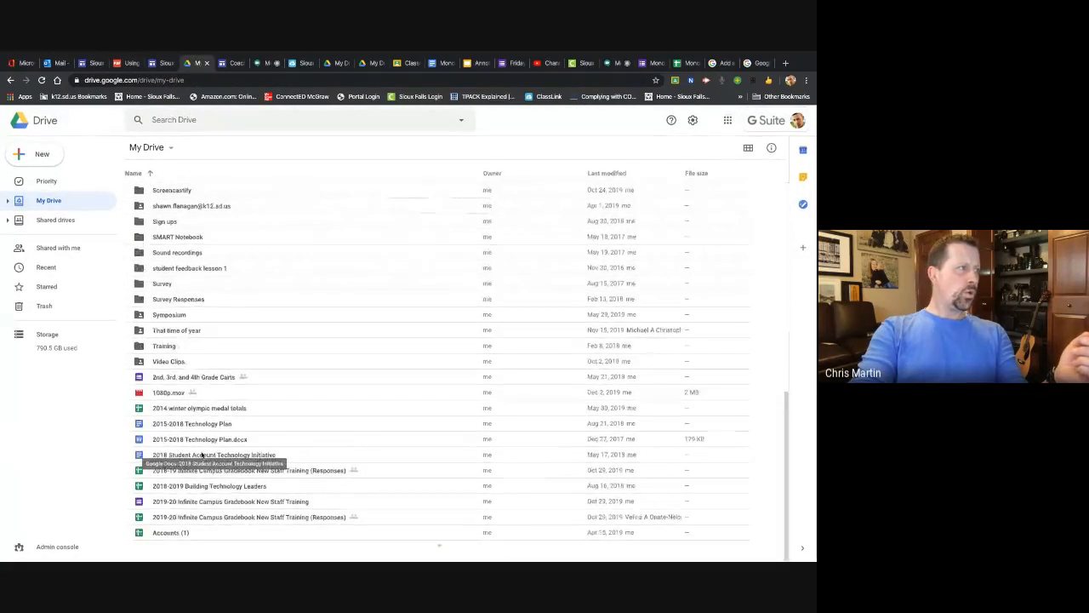
{"action": "scroll", "coordinate": [202, 454], "scroll_direction": "down", "scroll_amount": 10}
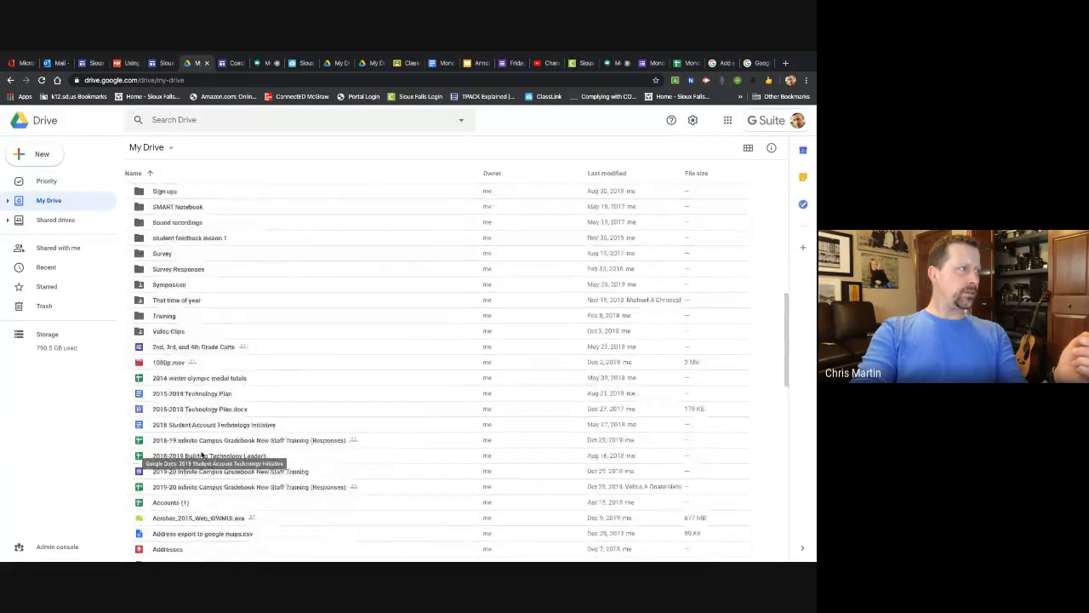
{"action": "scroll", "coordinate": [202, 454], "scroll_direction": "down", "scroll_amount": 5}
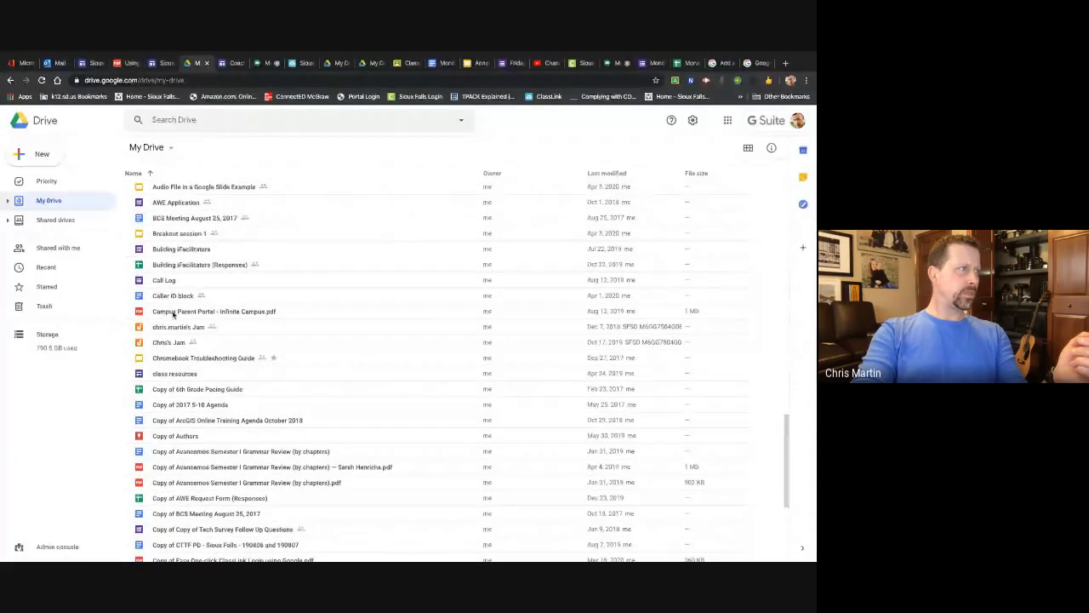
{"action": "left_click", "coordinate": [173, 313]}
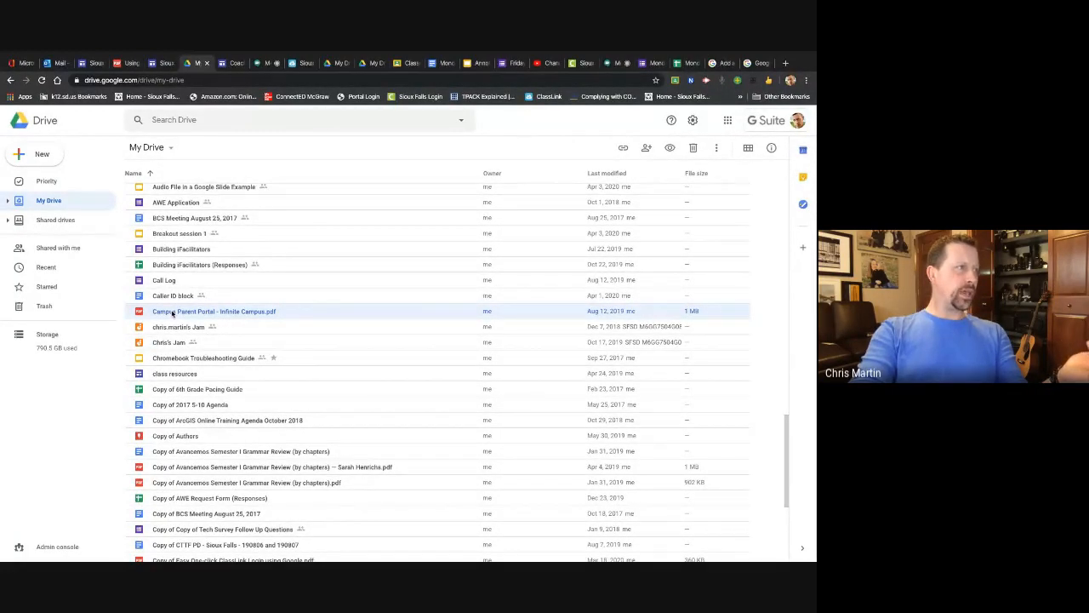
{"action": "right_click", "coordinate": [172, 312]}
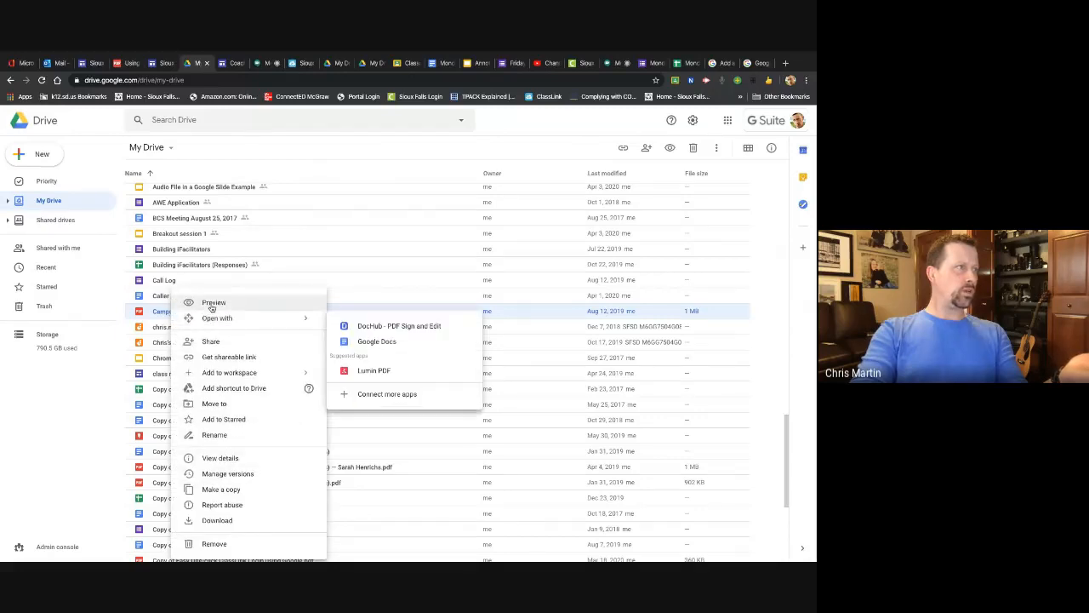
{"action": "left_click", "coordinate": [213, 304]}
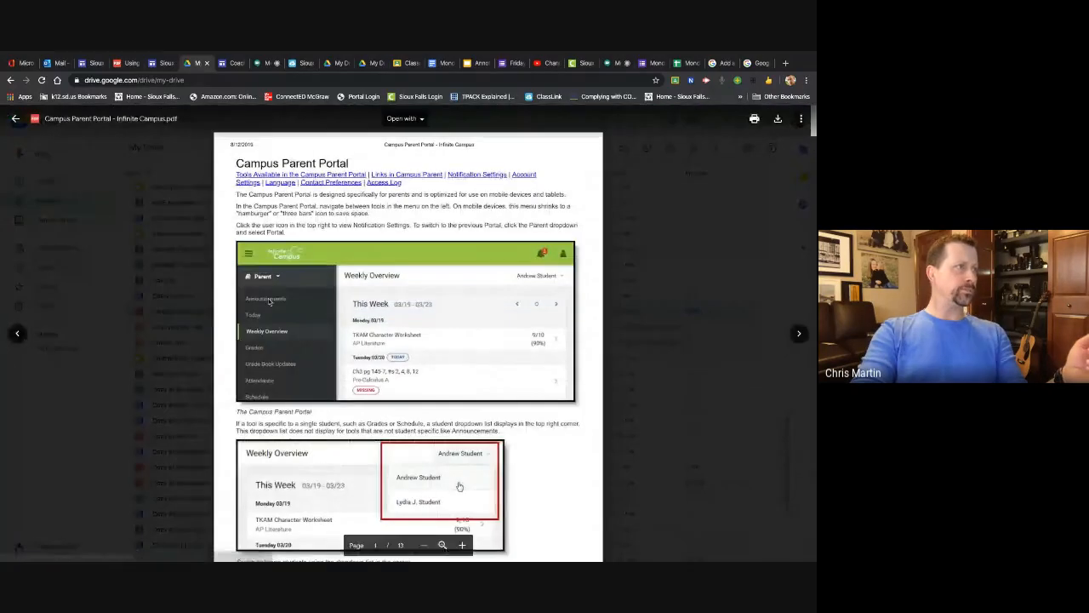
Step: Skim the previewed Campus Parent Portal PDF through its second page and close the preview
{"action": "scroll", "coordinate": [459, 465], "scroll_direction": "down", "scroll_amount": 1}
{"action": "scroll", "coordinate": [458, 464], "scroll_direction": "down", "scroll_amount": 6}
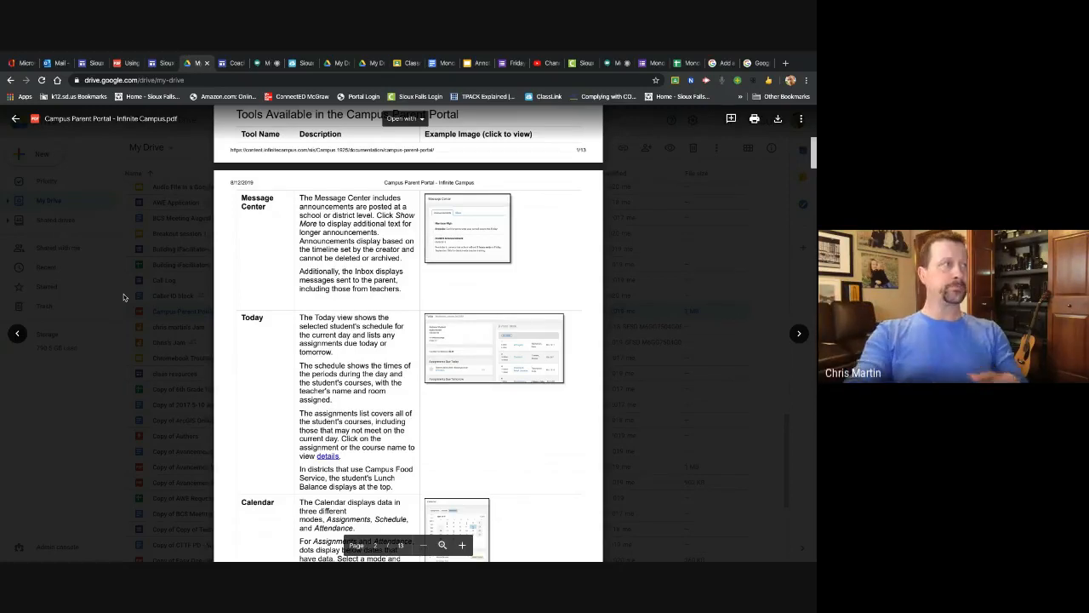
{"action": "left_click", "coordinate": [102, 272]}
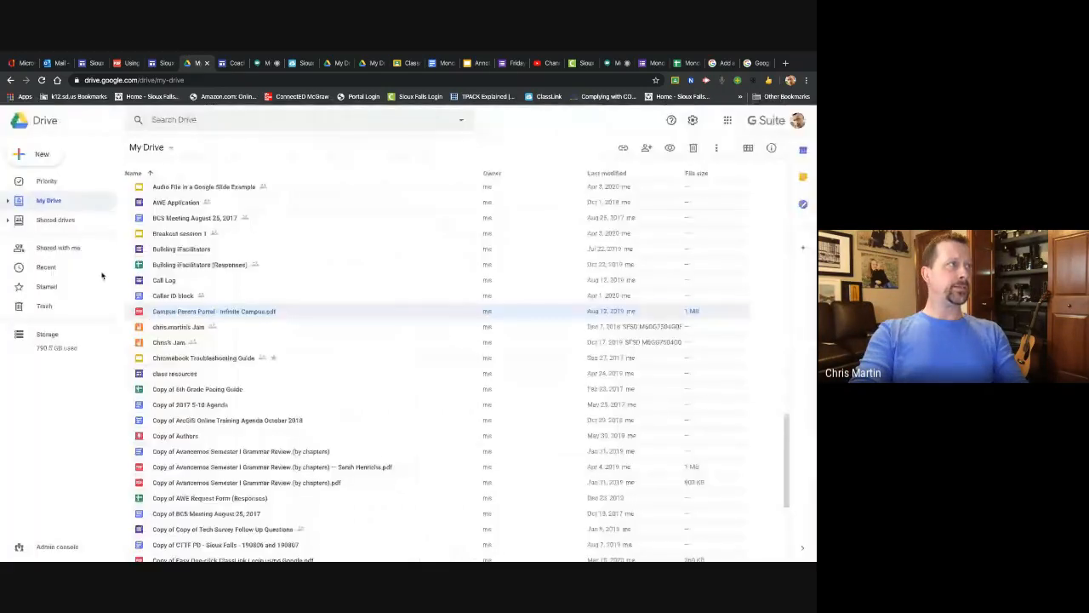
Step: Revisit the Using Chromebooks PDF, then bring up the file actions for Copy of Avancemos Semester I Grammar Review (by chapters).pdf in My Drive
{"action": "left_click", "coordinate": [123, 63]}
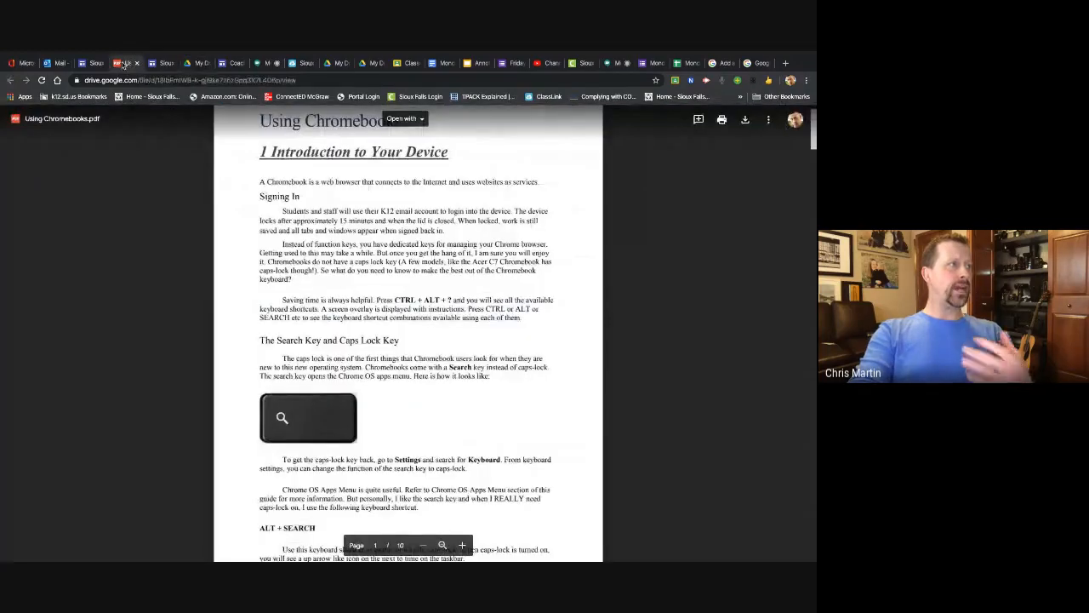
{"action": "left_click", "coordinate": [195, 63]}
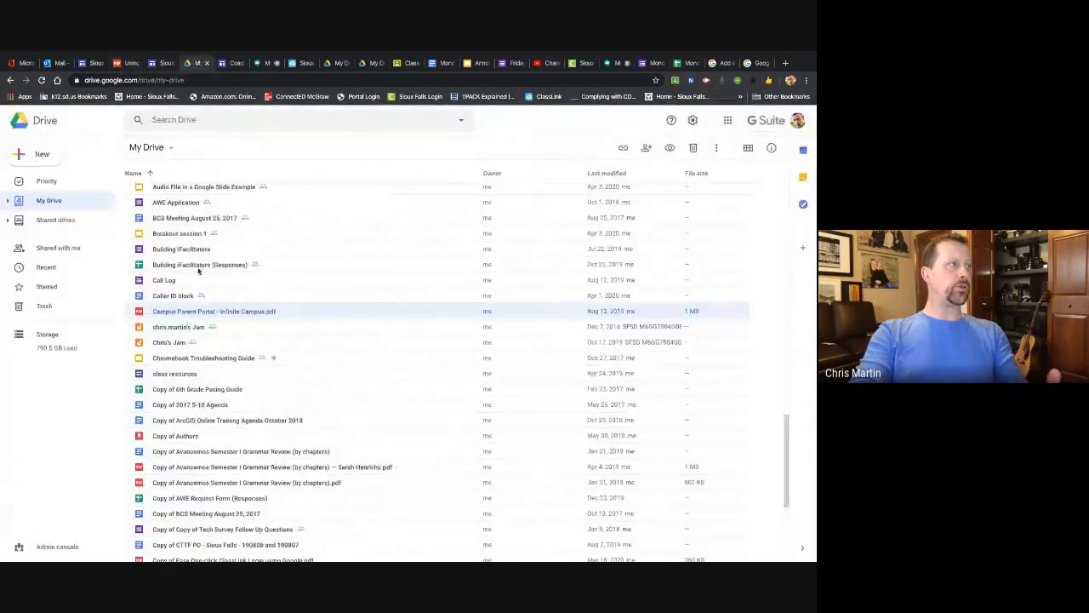
{"action": "scroll", "coordinate": [194, 417], "scroll_direction": "down", "scroll_amount": 1}
{"action": "scroll", "coordinate": [192, 415], "scroll_direction": "down", "scroll_amount": 1}
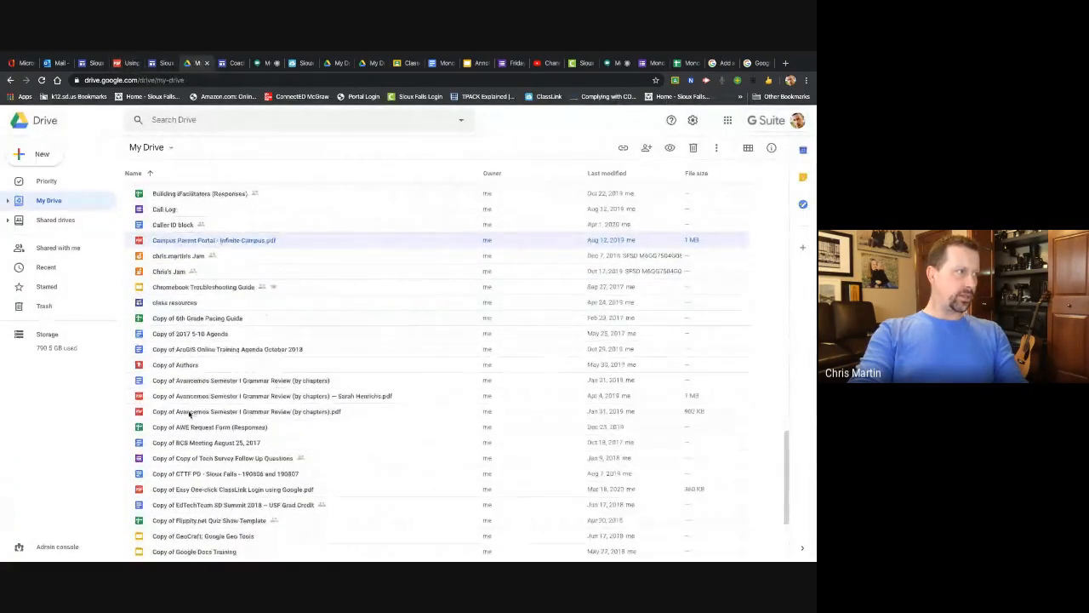
{"action": "right_click", "coordinate": [187, 414]}
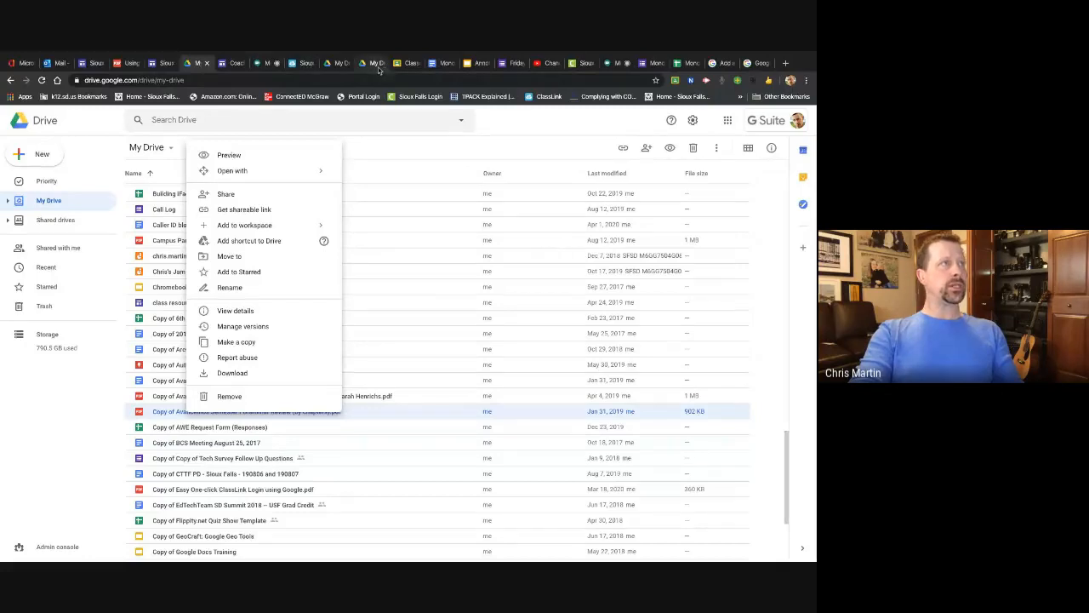
Step: Return to the Monday Brown Bag Itinerary and place the cursor in the instruction about opening the PDF
{"action": "left_click", "coordinate": [444, 64]}
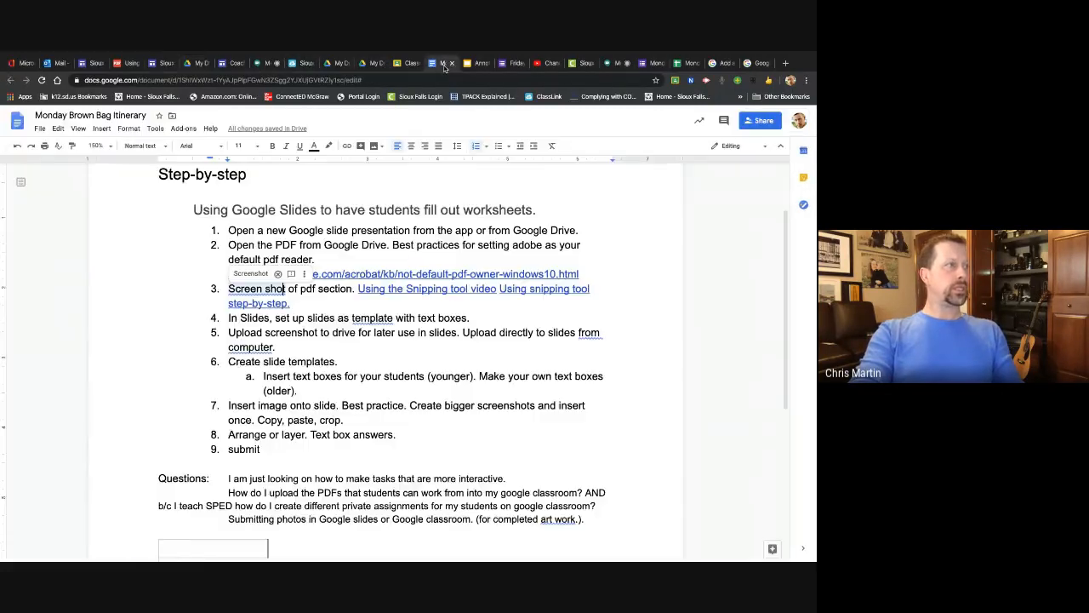
{"action": "left_click", "coordinate": [372, 247]}
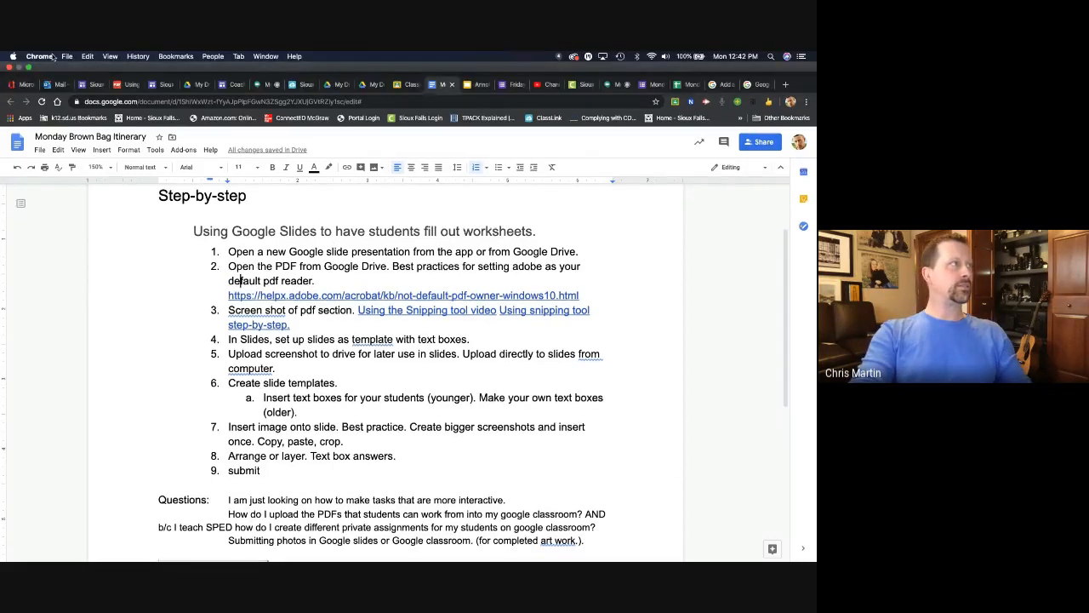
Step: Switch to Acrobat Reader, set the Avancemos grammar worksheet's zoom to 150%, and bring exercise 2 into view
{"action": "key", "text": "super+Tab"}
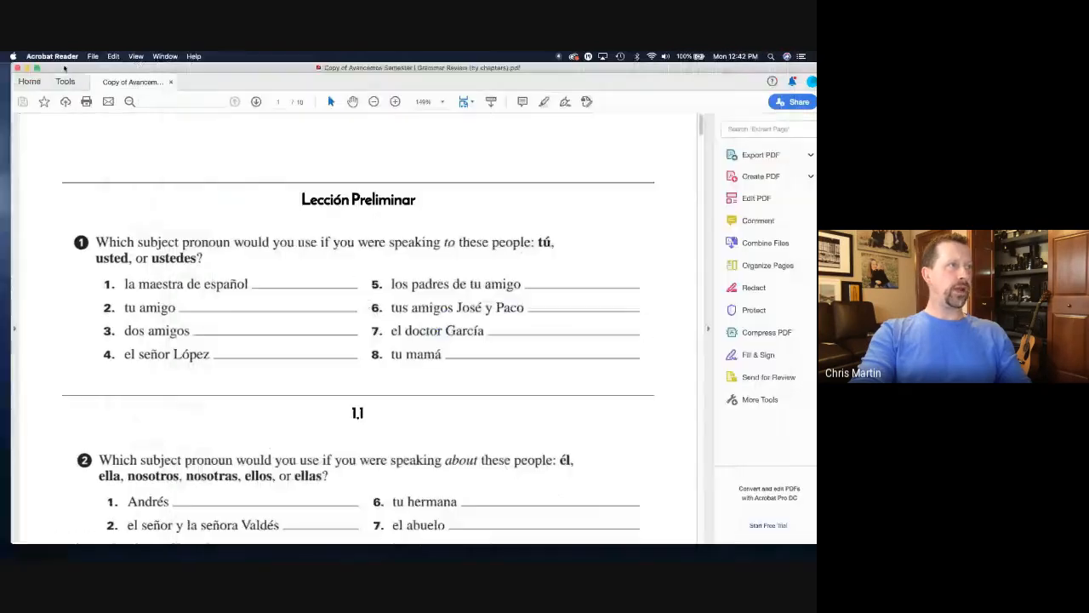
{"action": "scroll", "coordinate": [171, 330], "scroll_direction": "down", "scroll_amount": 5}
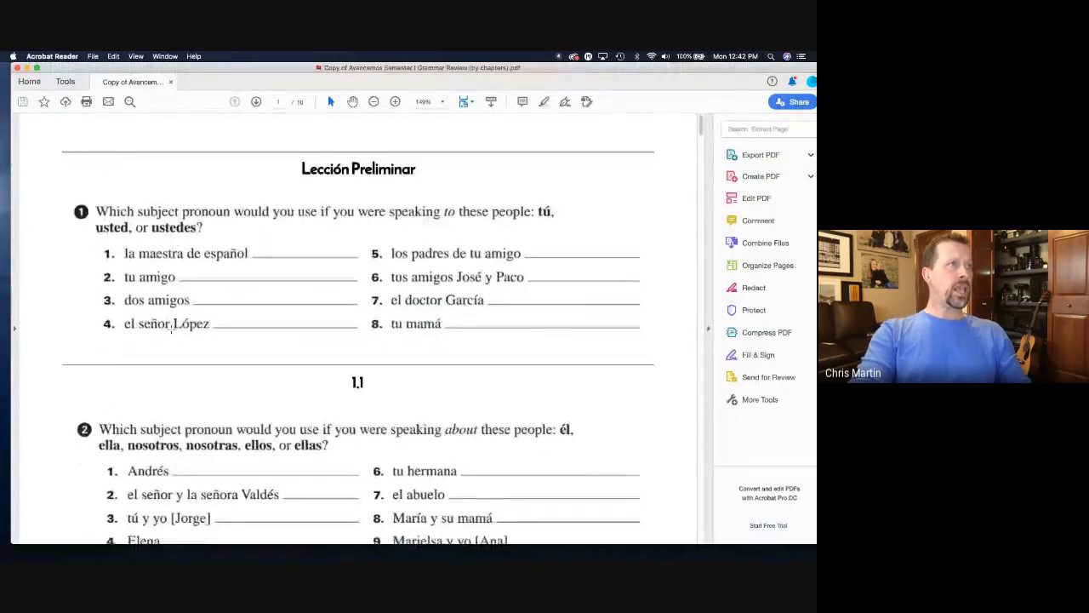
{"action": "scroll", "coordinate": [172, 332], "scroll_direction": "up", "scroll_amount": 3}
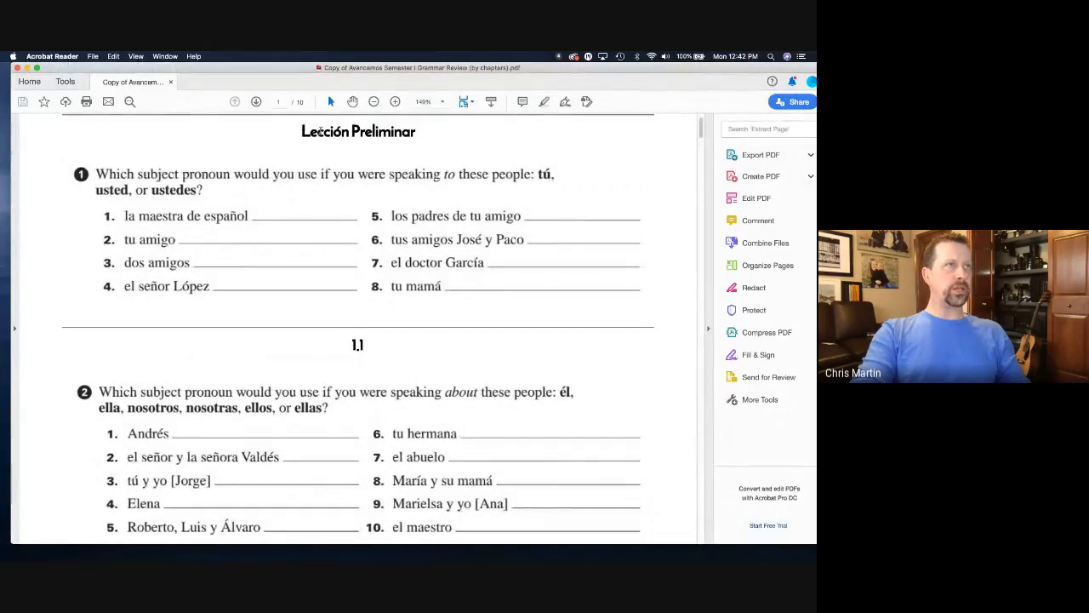
{"action": "left_click", "coordinate": [442, 101]}
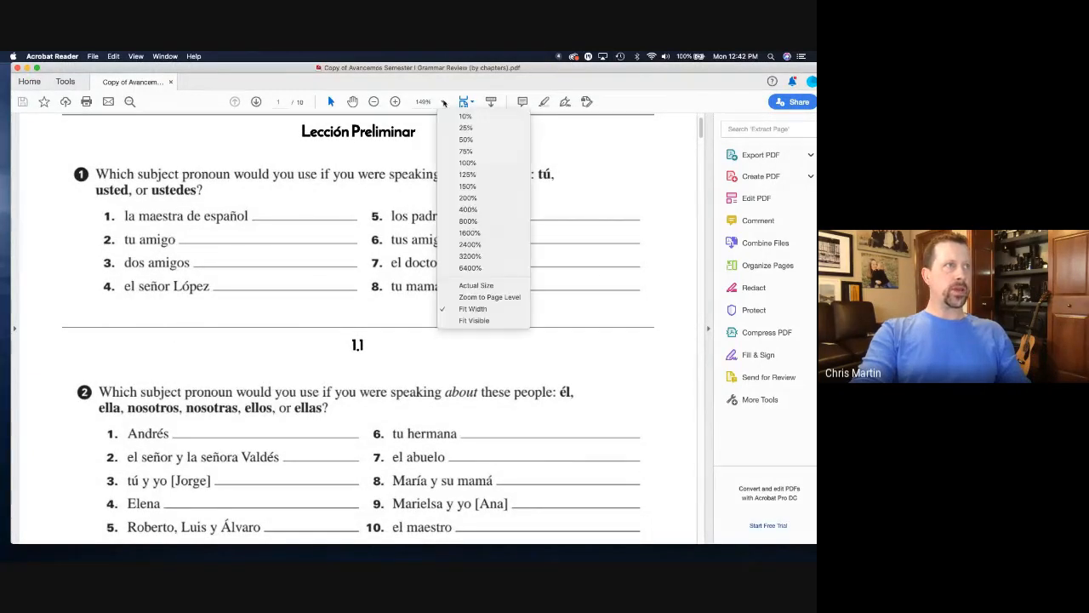
{"action": "left_click", "coordinate": [459, 189]}
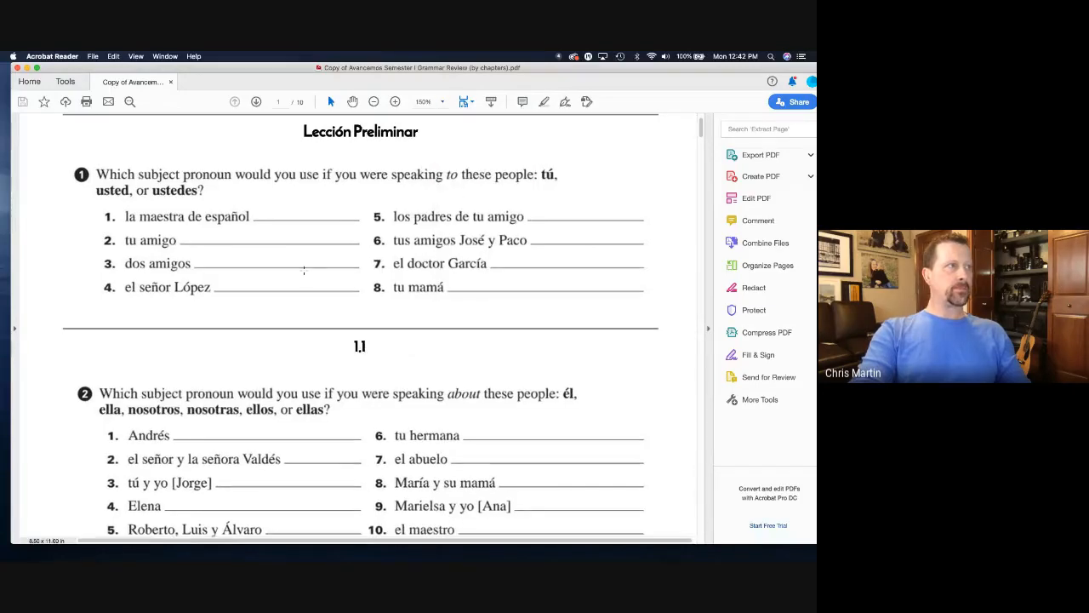
{"action": "scroll", "coordinate": [304, 269], "scroll_direction": "down", "scroll_amount": 7}
{"action": "scroll", "coordinate": [305, 272], "scroll_direction": "up", "scroll_amount": 5}
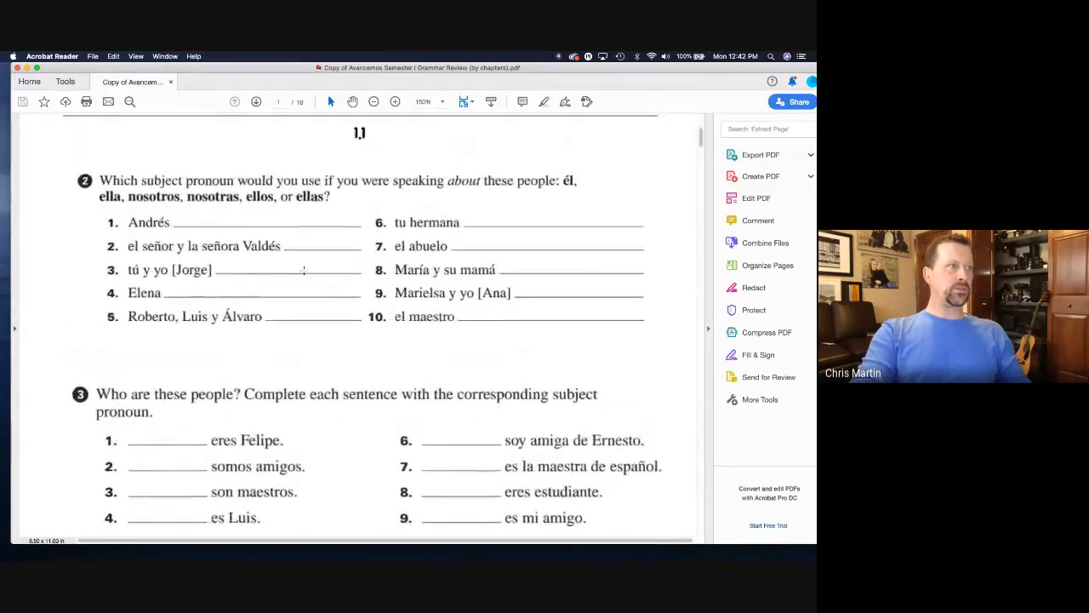
Step: Switch to the Monday Brown Bag Itinerary and bring up the preview of the snipping tool step-by-step link
{"action": "scroll", "coordinate": [305, 273], "scroll_direction": "up", "scroll_amount": 3}
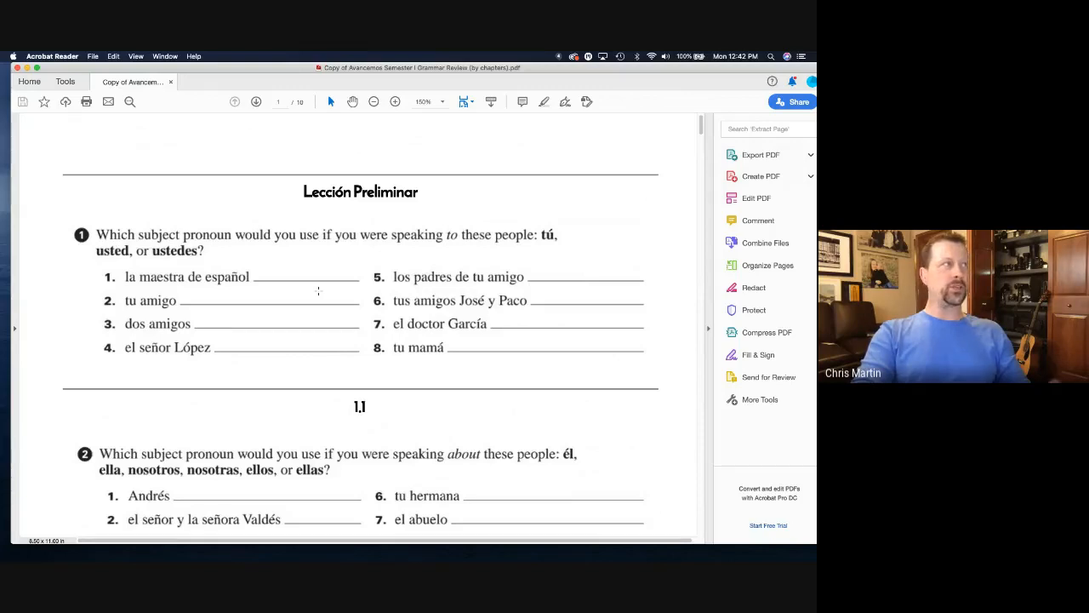
{"action": "key", "text": "ctrl+Up"}
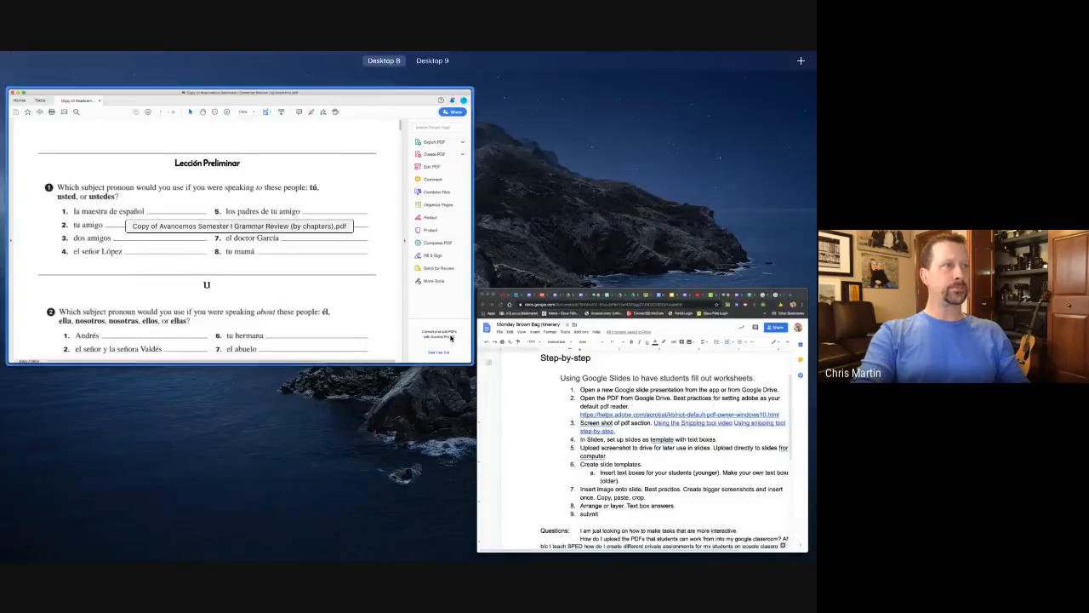
{"action": "left_click", "coordinate": [511, 383]}
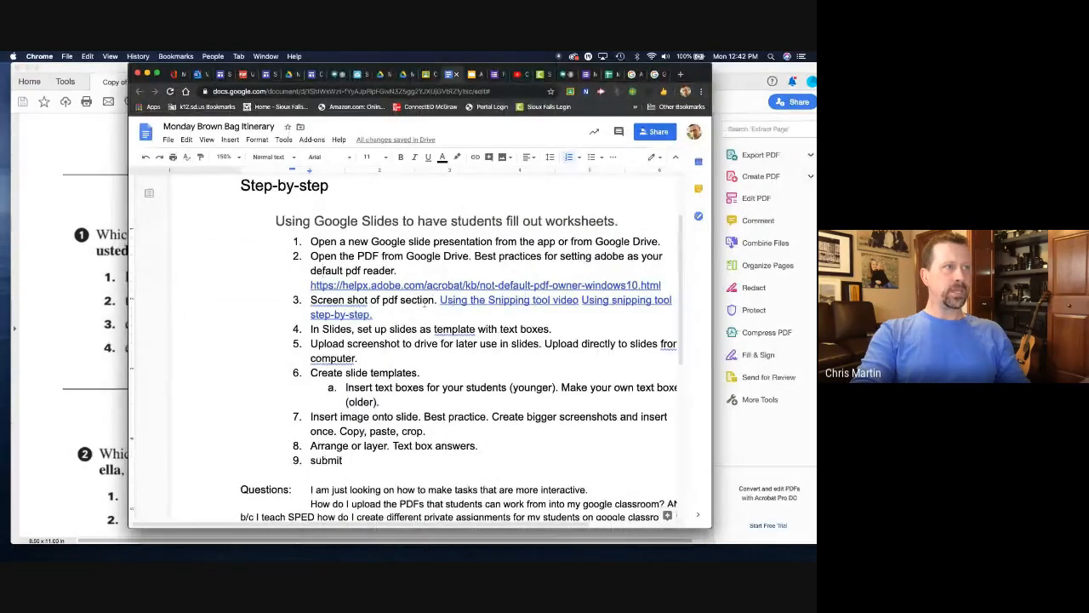
{"action": "left_click", "coordinate": [516, 299]}
{"action": "scroll", "coordinate": [517, 301], "scroll_direction": "right", "scroll_amount": 2}
{"action": "left_click", "coordinate": [578, 299]}
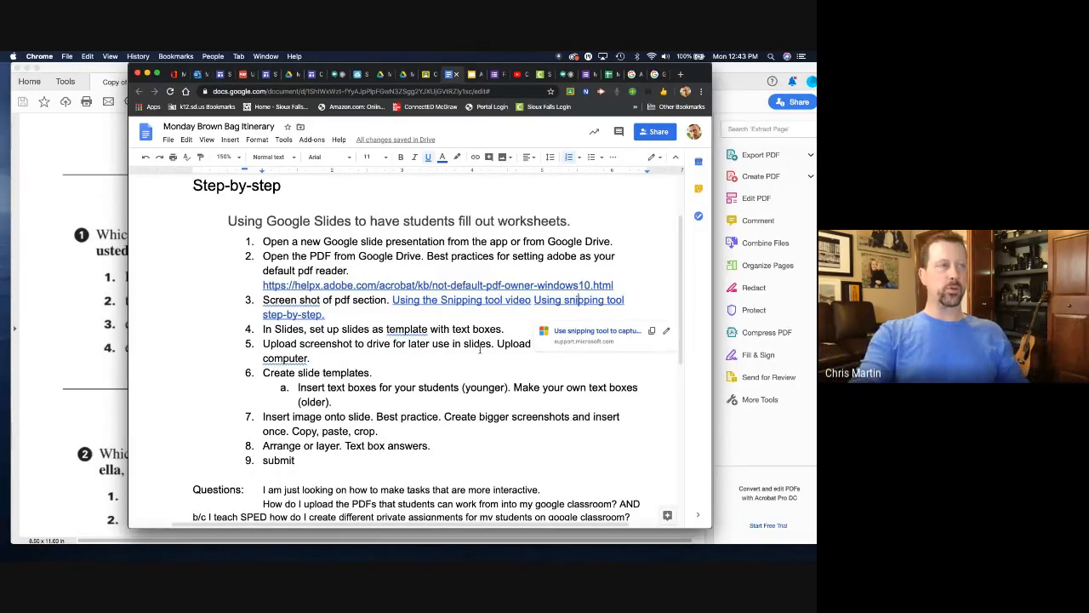
Step: Switch to Acrobat Reader and capture a screenshot of exercise 1 under Lección Preliminar
{"action": "left_click", "coordinate": [73, 263]}
{"action": "left_click", "coordinate": [194, 166]}
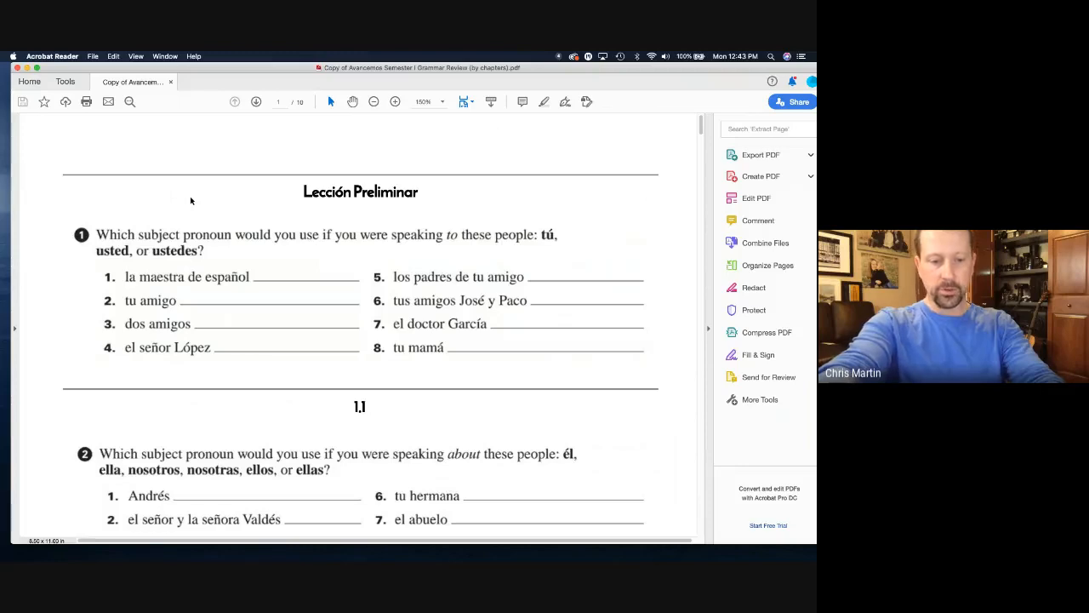
{"action": "left_click_drag", "start_coordinate": [62, 219], "coordinate": [673, 378]}
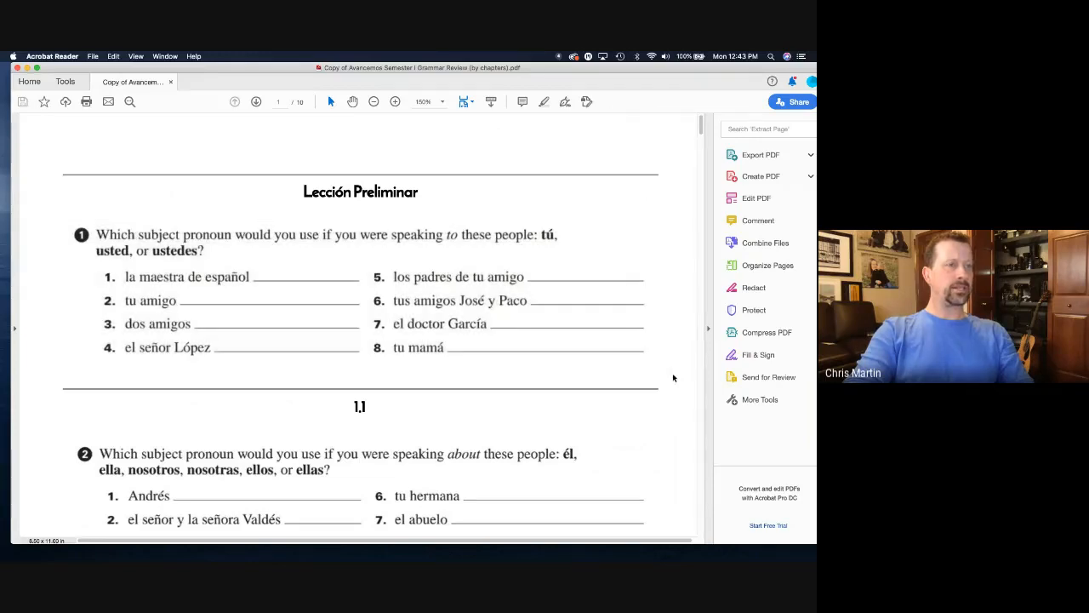
Step: Capture a larger screenshot covering exercises 2 and 3 together, and minimize the Acrobat Reader window
{"action": "scroll", "coordinate": [674, 377], "scroll_direction": "down", "scroll_amount": 3}
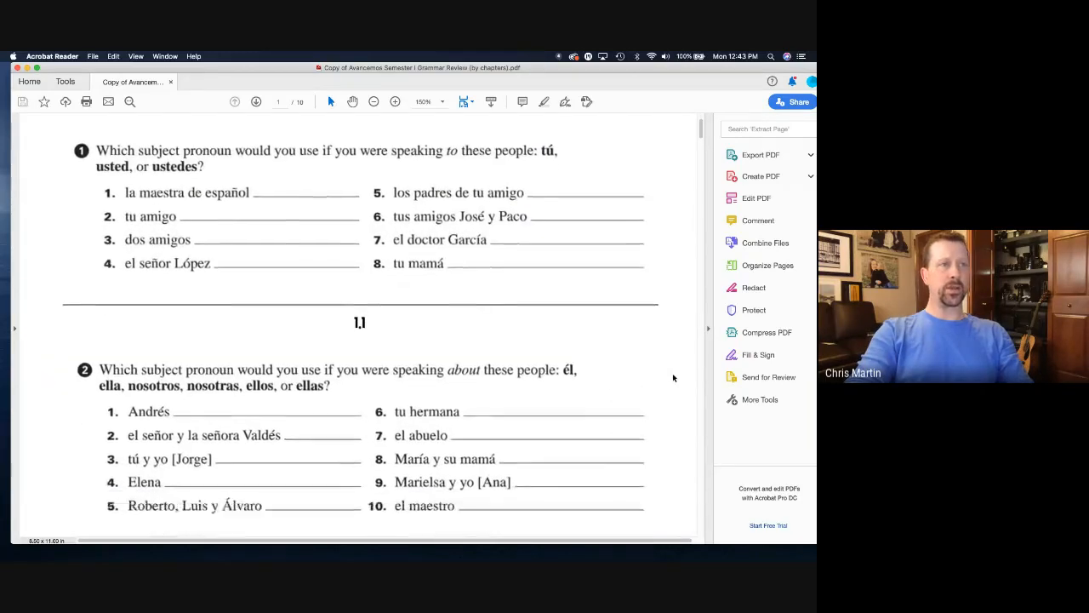
{"action": "scroll", "coordinate": [673, 377], "scroll_direction": "down", "scroll_amount": 4}
{"action": "scroll", "coordinate": [673, 377], "scroll_direction": "down", "scroll_amount": 3}
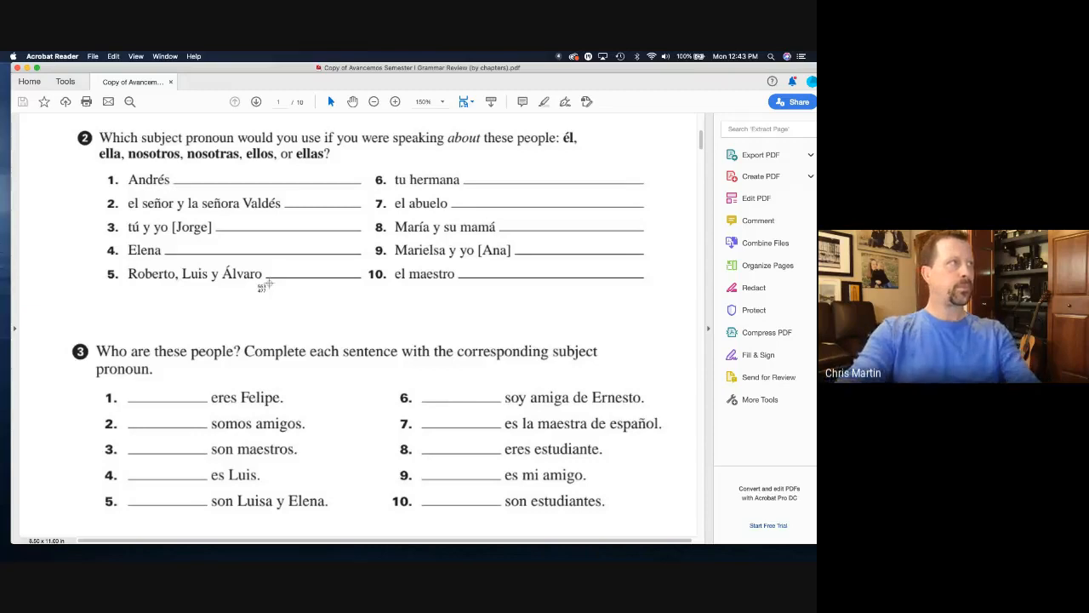
{"action": "left_click_drag", "start_coordinate": [65, 122], "coordinate": [691, 527]}
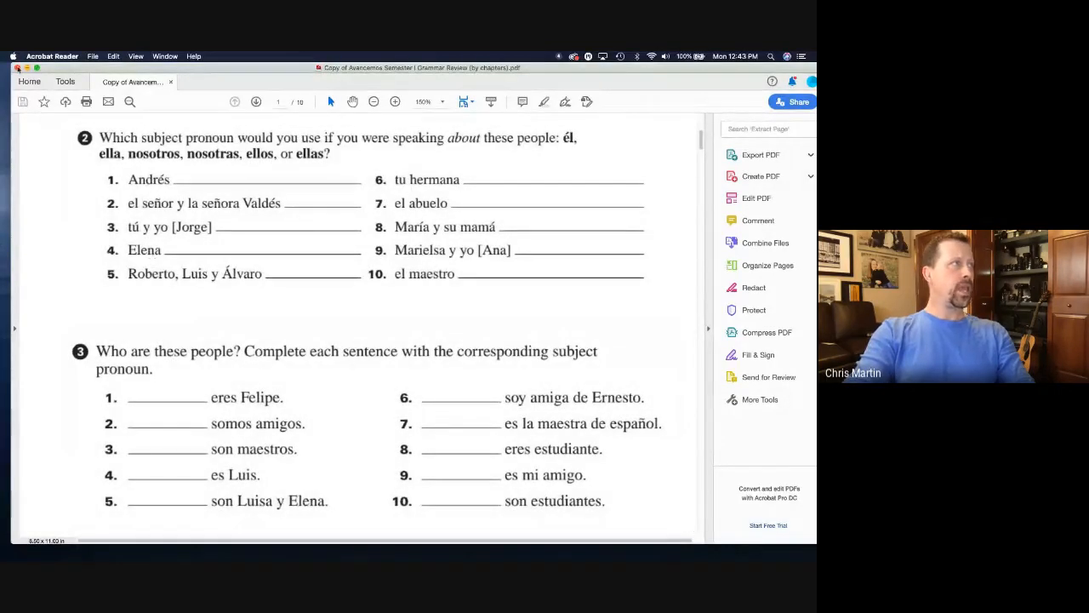
{"action": "left_click", "coordinate": [28, 68]}
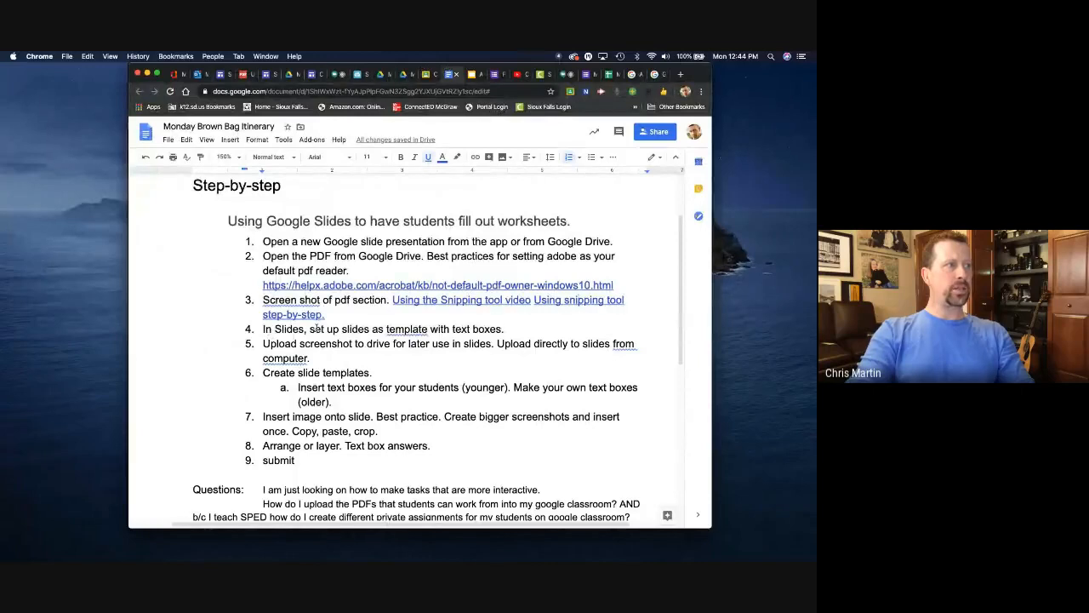
Step: Highlight the itinerary instruction about setting up slides as a template with text boxes, and open the Annotate PDF Worksheet presentation in an enlarged window
{"action": "left_click_drag", "start_coordinate": [322, 329], "coordinate": [492, 329]}
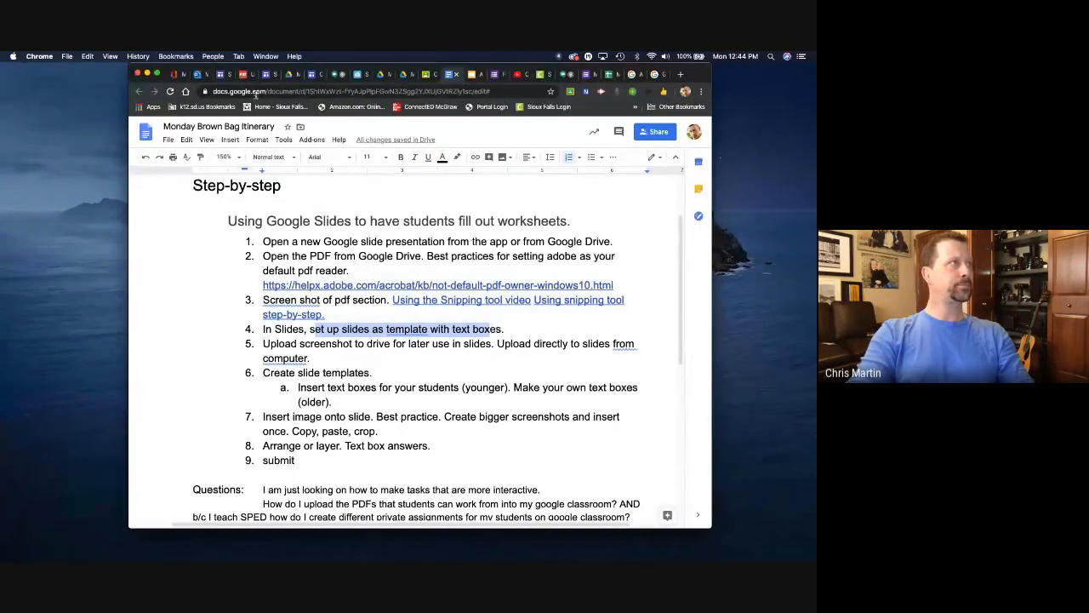
{"action": "left_click", "coordinate": [157, 74]}
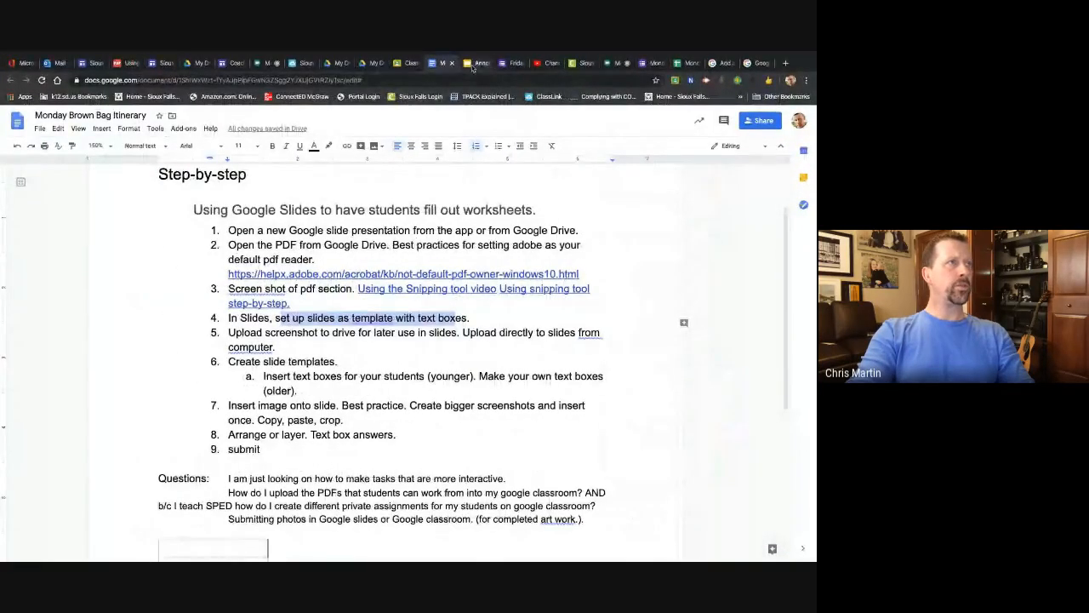
{"action": "left_click", "coordinate": [475, 64]}
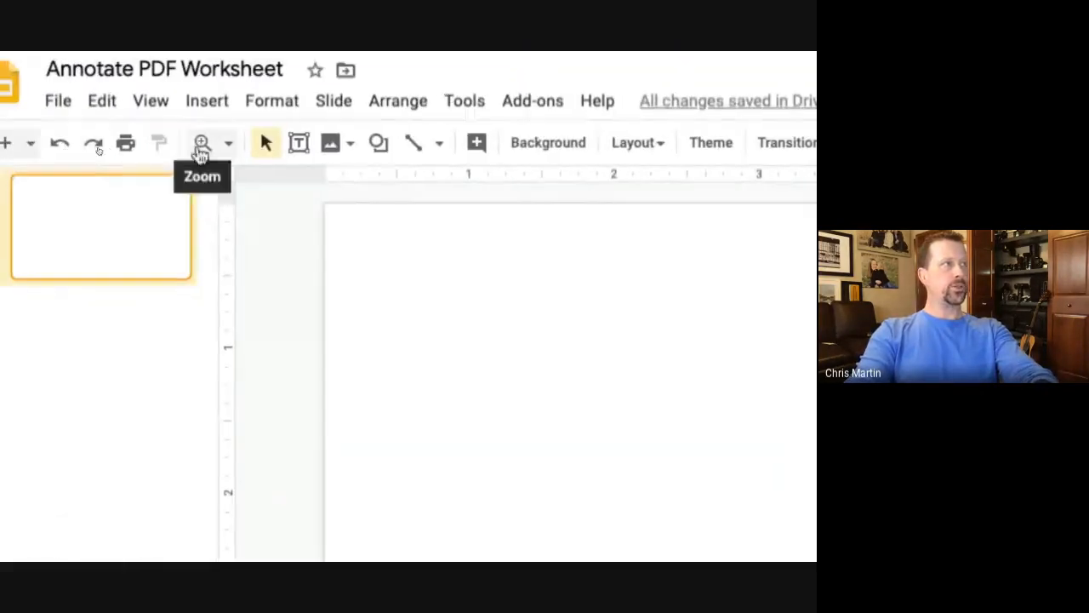
Step: Insert a text box about 1.5 inches wide near the blank slide's upper-left corner and enter "1." in it
{"action": "left_click", "coordinate": [300, 145]}
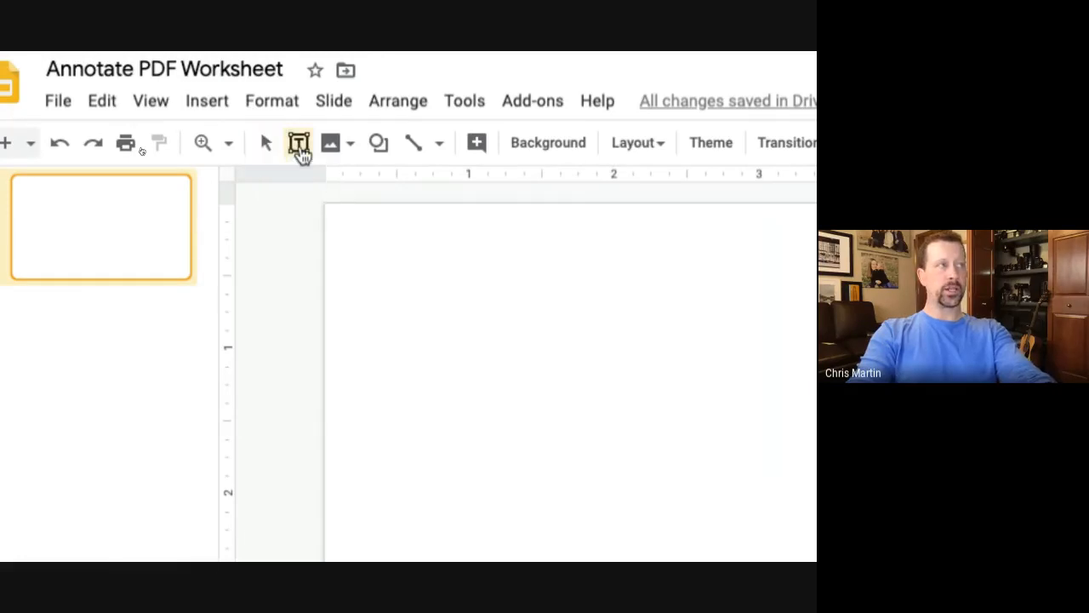
{"action": "left_click_drag", "start_coordinate": [375, 279], "coordinate": [592, 322]}
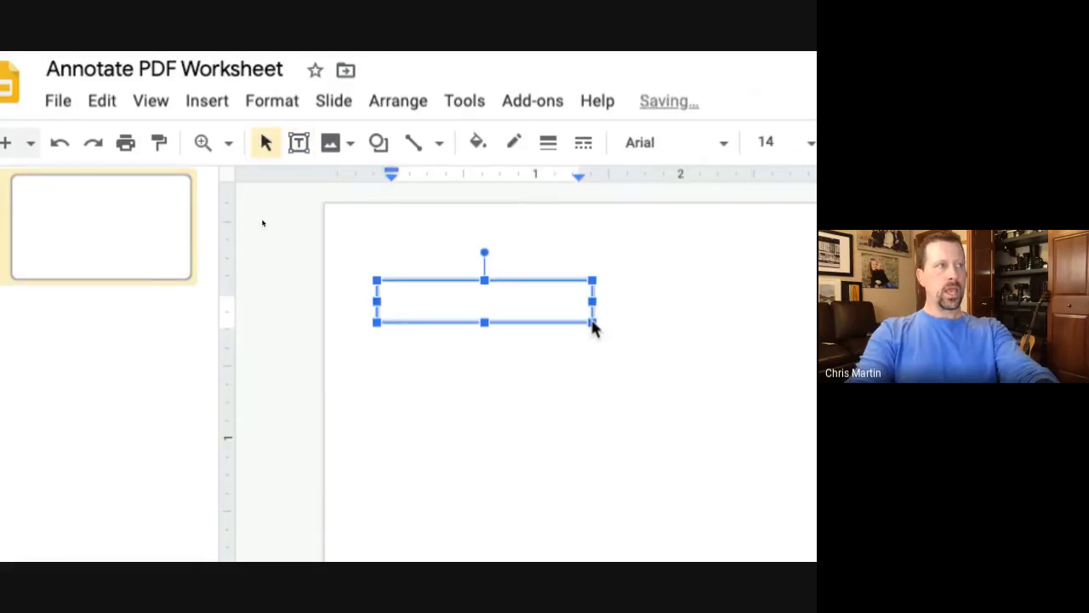
{"action": "type", "text": "1"}
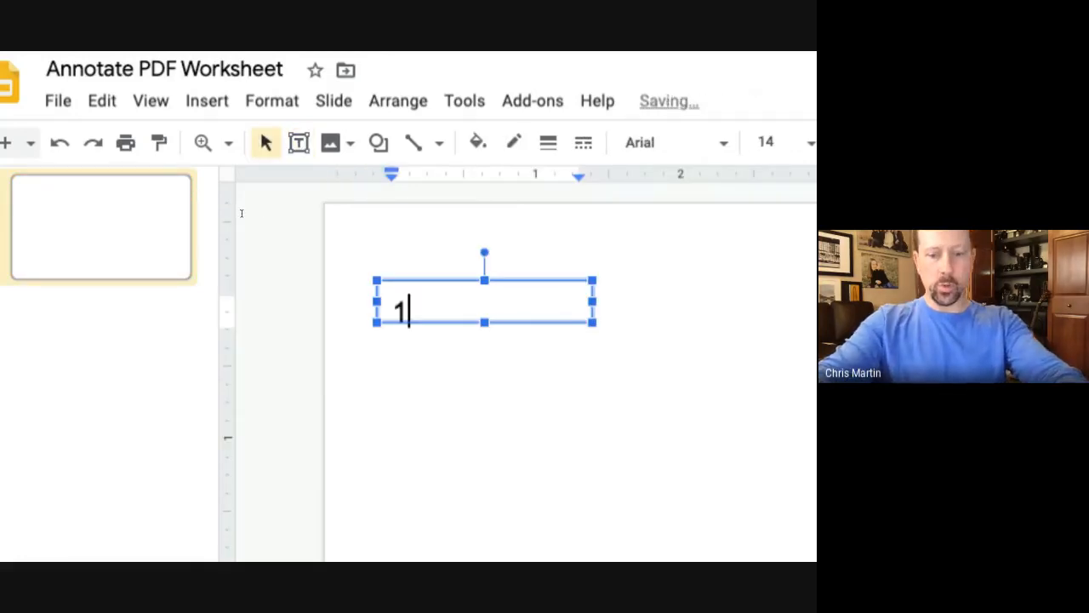
{"action": "type", "text": "."}
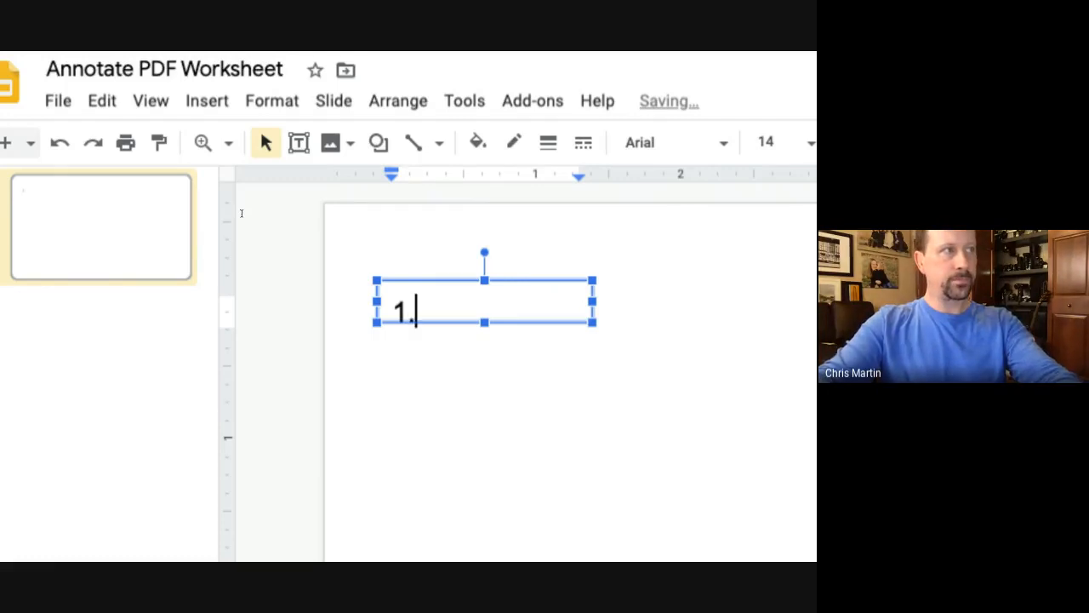
Step: Set the "1." text to 12 pt and enlarge its text box slightly, to about 1.6 inches wide
{"action": "left_click_drag", "start_coordinate": [469, 311], "coordinate": [396, 311]}
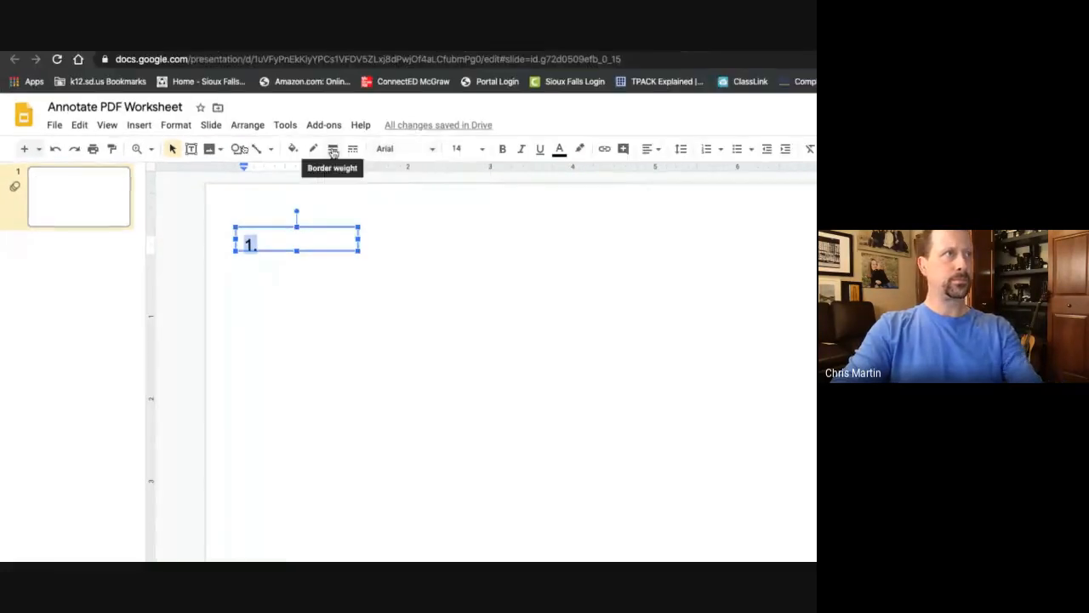
{"action": "left_click", "coordinate": [486, 154]}
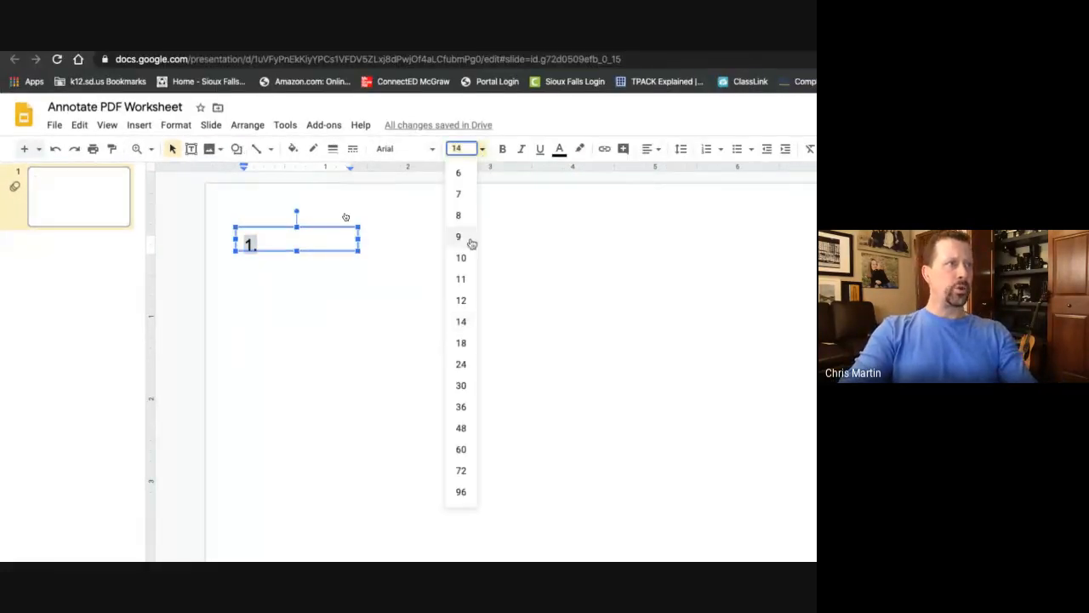
{"action": "left_click", "coordinate": [464, 301]}
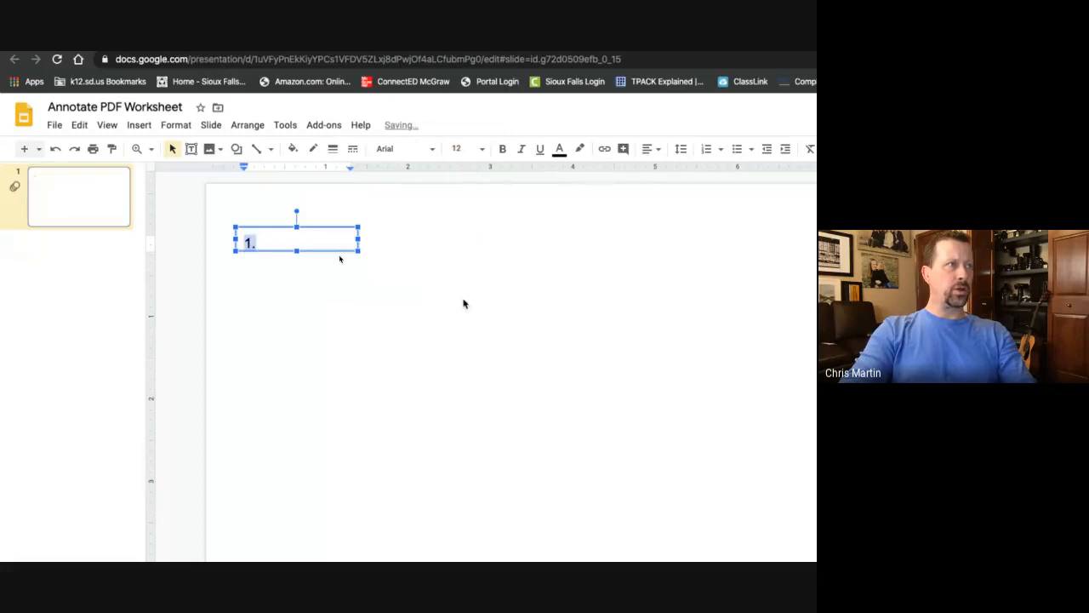
{"action": "left_click", "coordinate": [296, 251]}
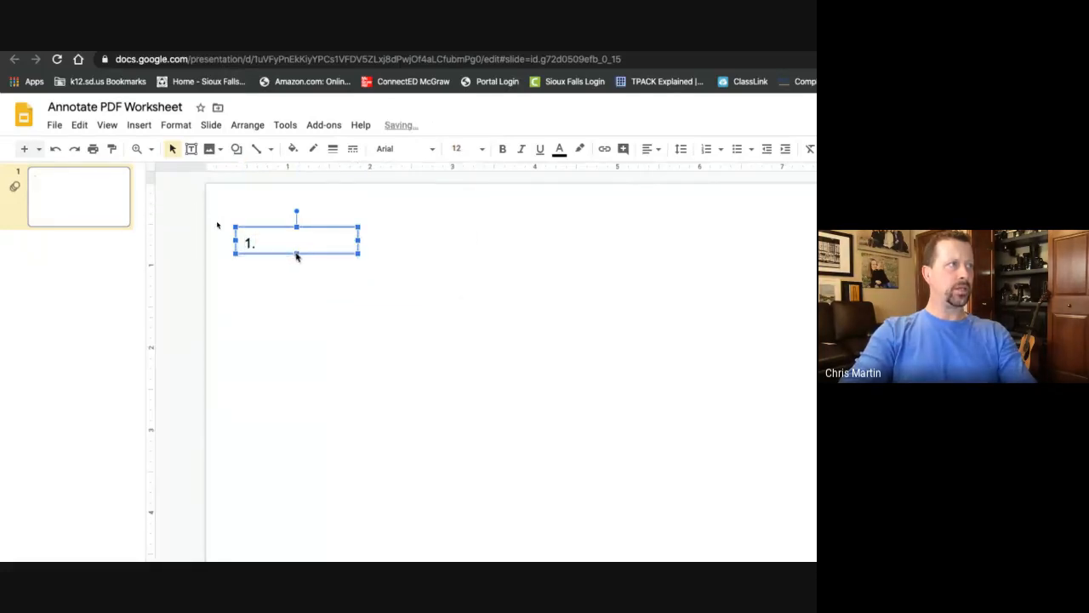
{"action": "left_click_drag", "start_coordinate": [358, 240], "coordinate": [369, 240]}
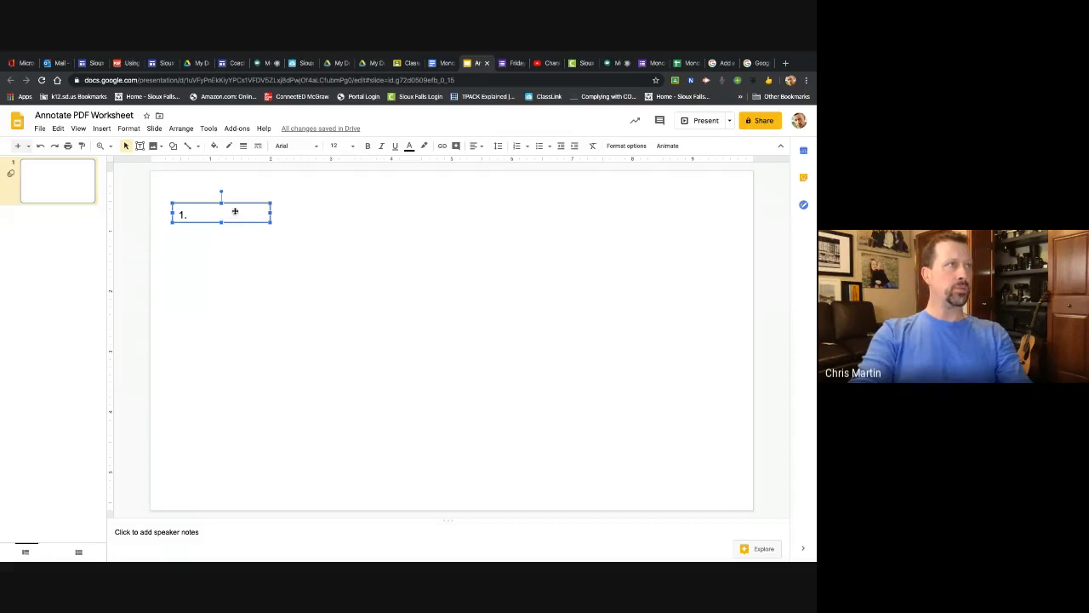
Step: Give the numbered text box a thin black border
{"action": "left_click", "coordinate": [243, 147]}
{"action": "left_click", "coordinate": [257, 164]}
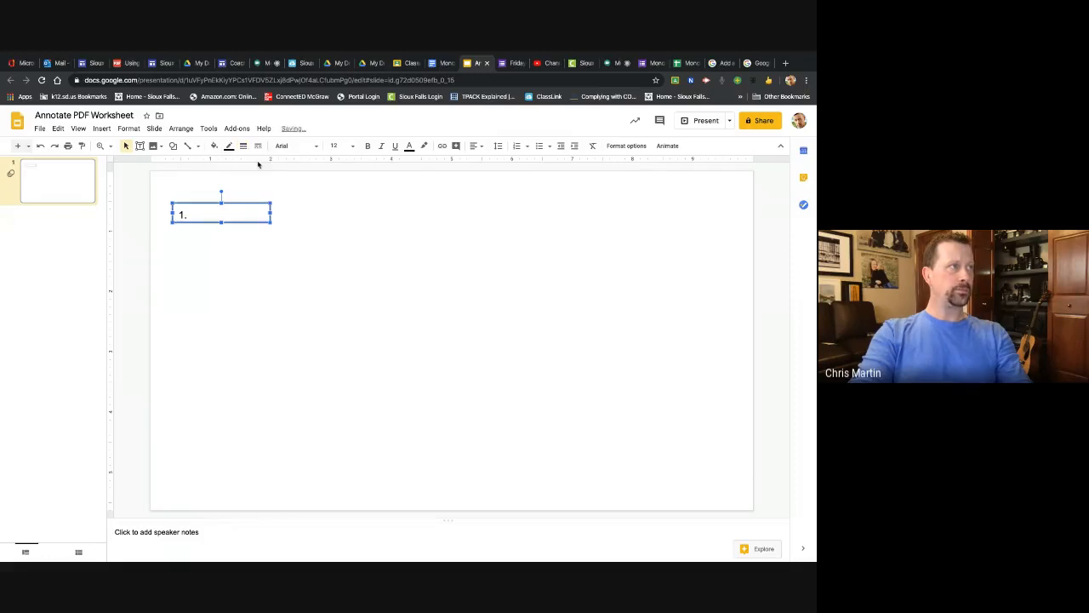
{"action": "left_click", "coordinate": [243, 256]}
Step: Duplicate the bordered text box five times
{"action": "left_click", "coordinate": [208, 217]}
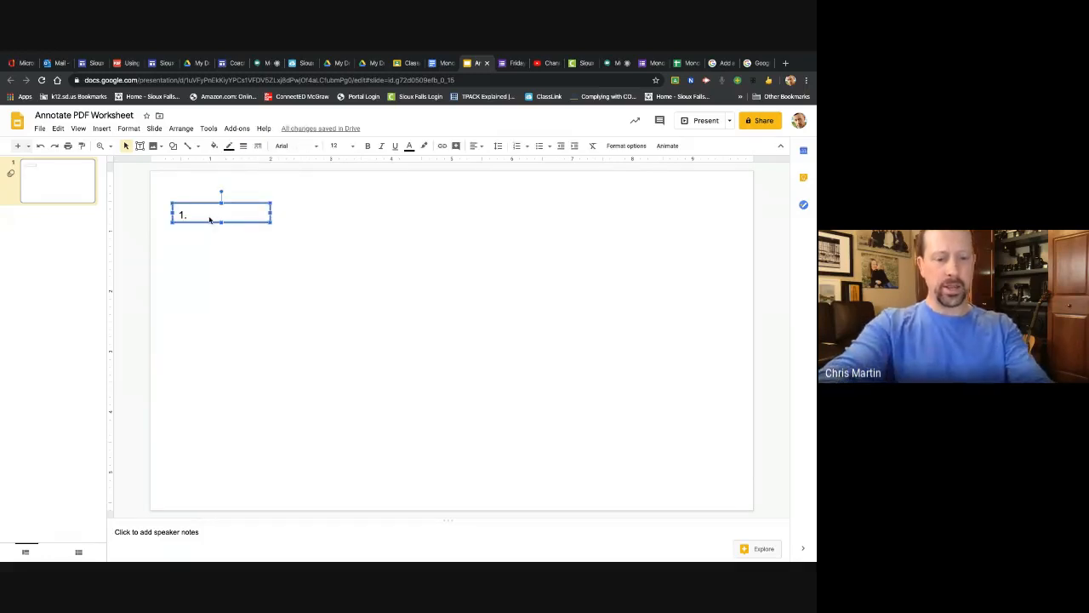
{"action": "key", "text": "ctrl+d"}
{"action": "key", "text": "ctrl+d"}
{"action": "key", "text": "ctrl+d"}
{"action": "key", "text": "ctrl+d"}
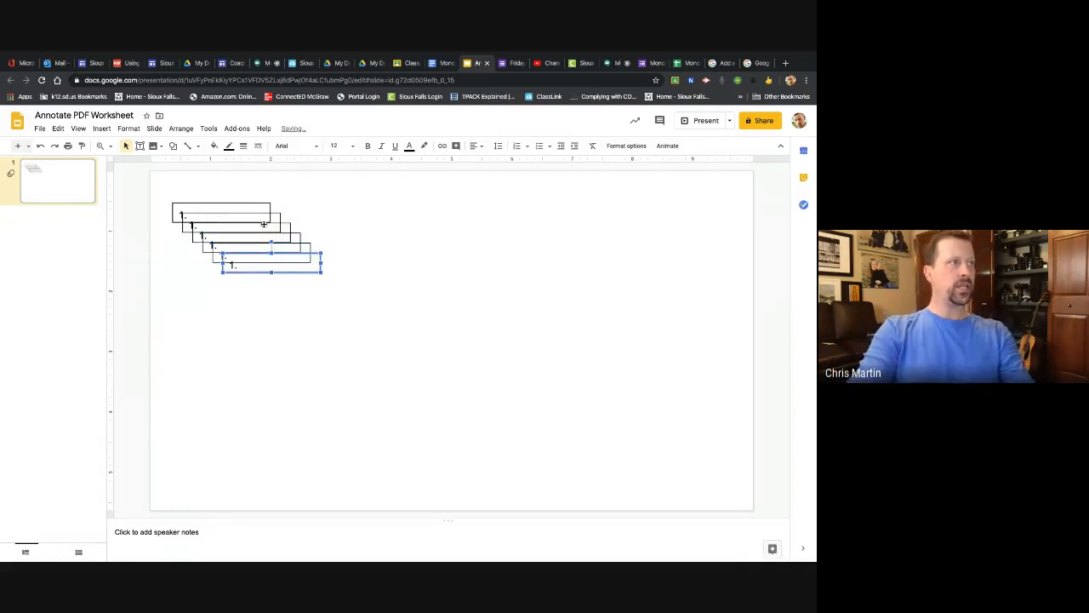
Step: Move the three frontmost copies down the slide into an evenly spaced, left-aligned column
{"action": "left_click_drag", "start_coordinate": [285, 253], "coordinate": [240, 362]}
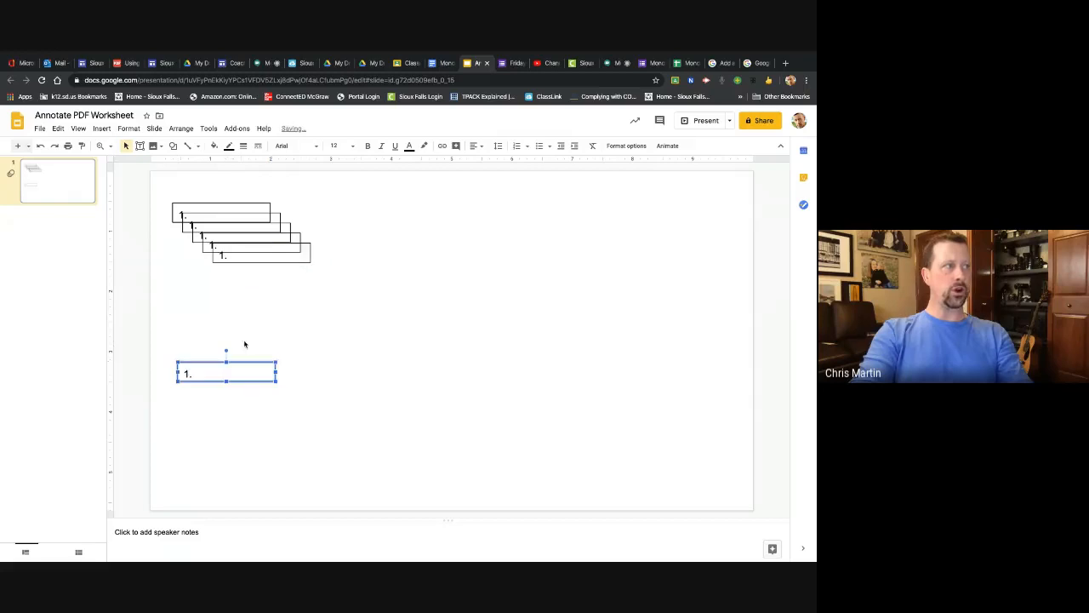
{"action": "left_click_drag", "start_coordinate": [248, 258], "coordinate": [212, 352]}
{"action": "left_click_drag", "start_coordinate": [230, 249], "coordinate": [205, 317]}
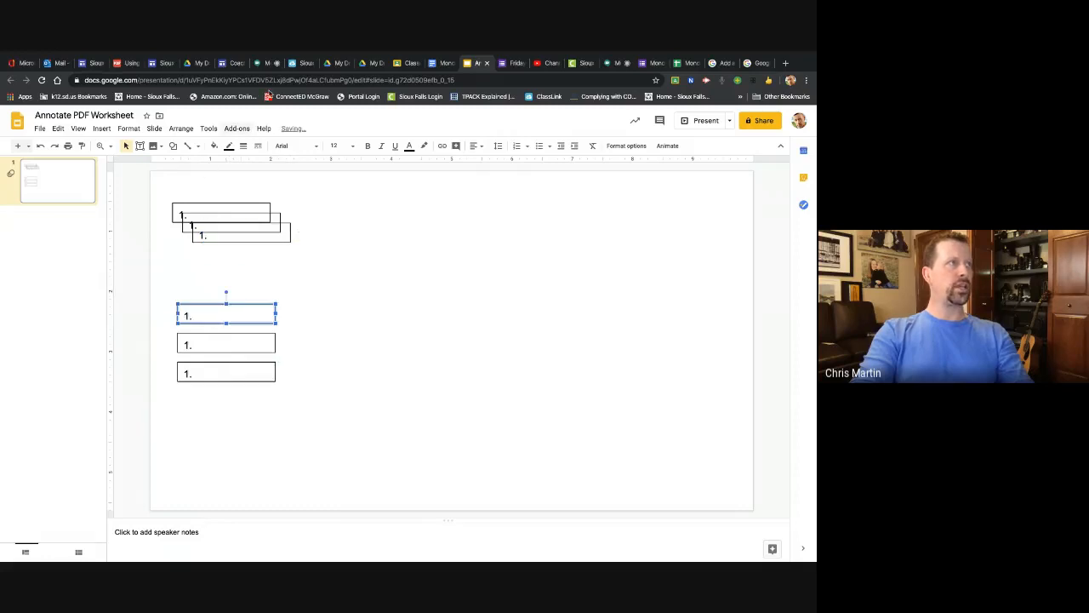
Step: Check the participants' questions in the meeting chat and review the step-by-step list in the Monday Brown Bag Itinerary
{"action": "left_click", "coordinate": [262, 63]}
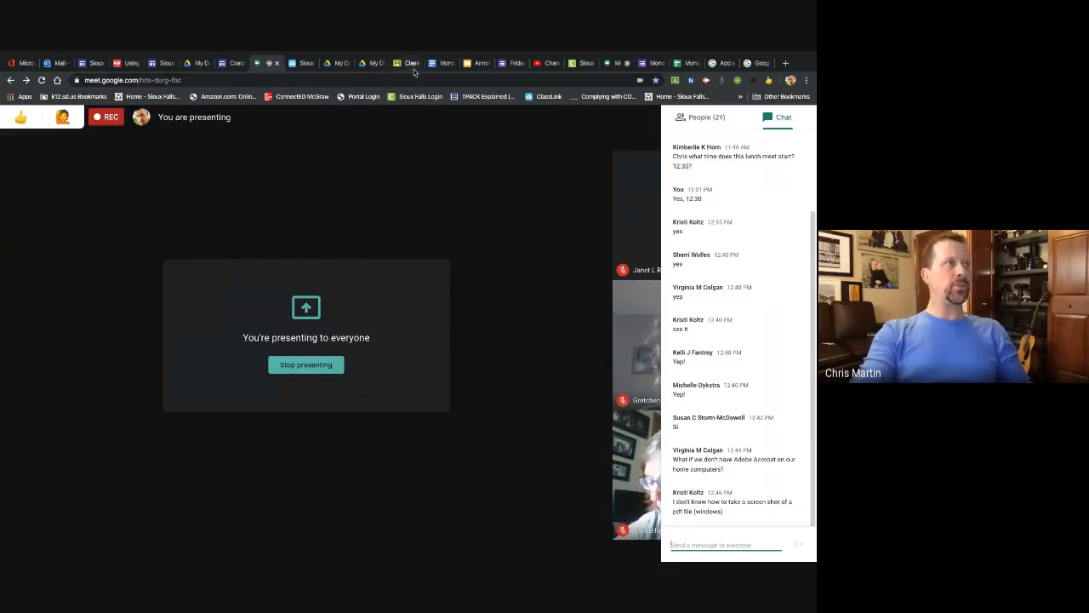
{"action": "left_click", "coordinate": [441, 63]}
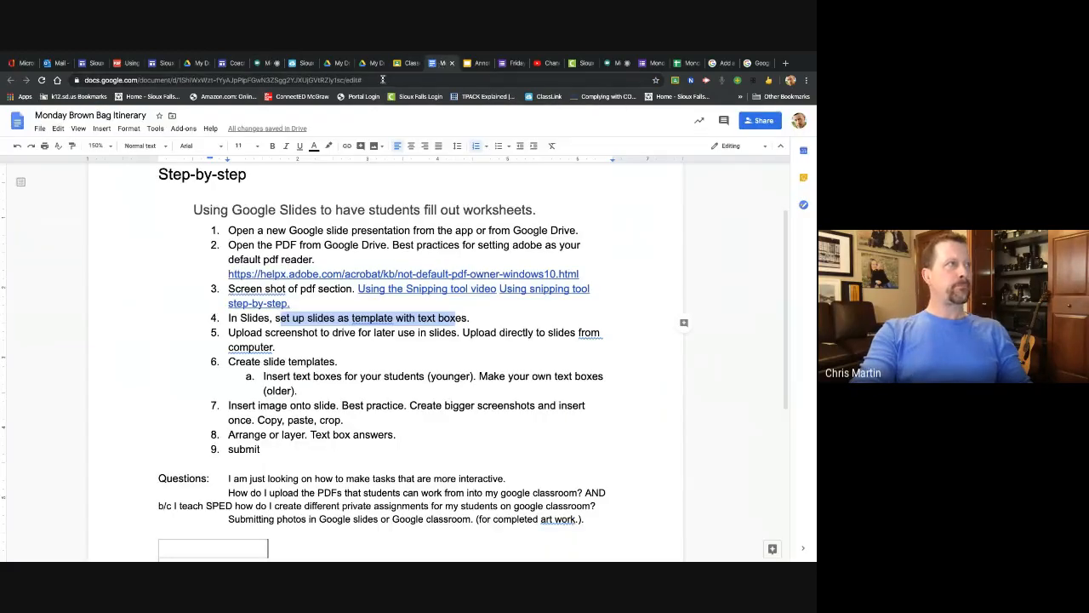
{"action": "left_click", "coordinate": [260, 64]}
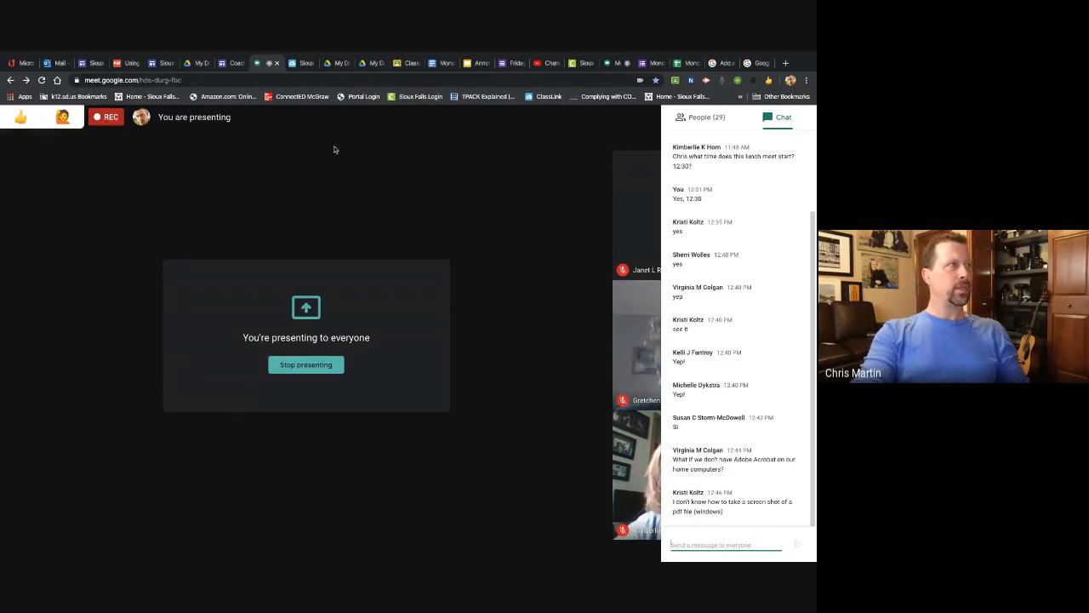
{"action": "left_click", "coordinate": [437, 65]}
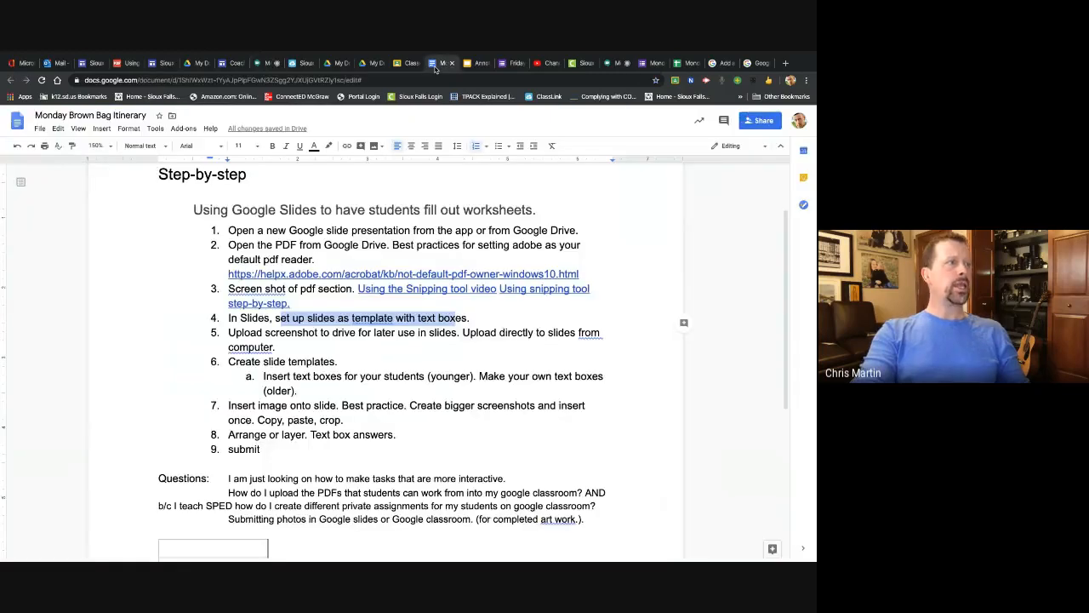
{"action": "left_click", "coordinate": [294, 318]}
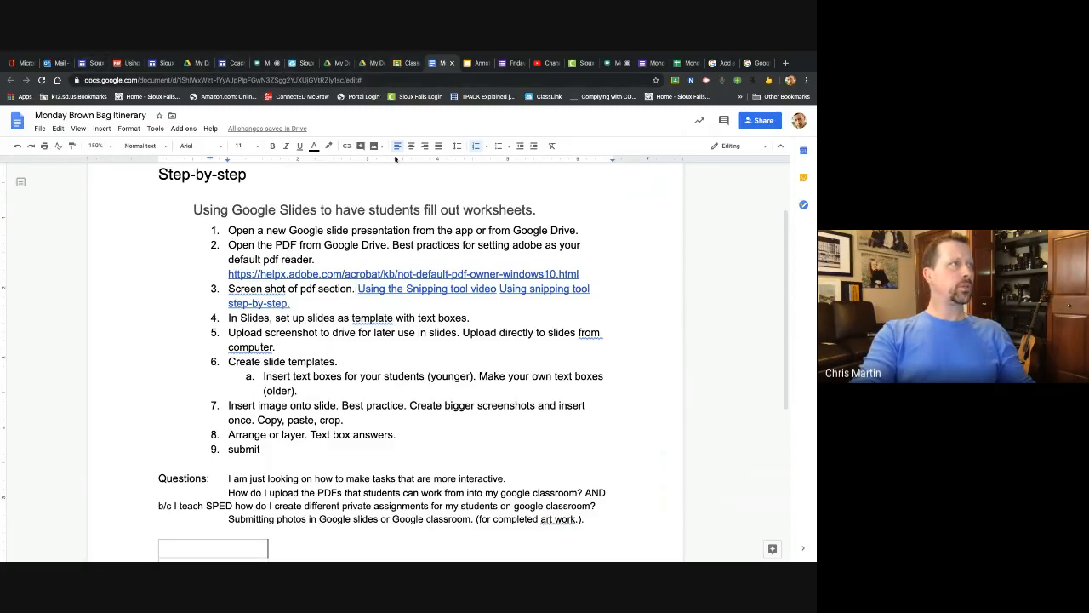
Step: Return to the Annotate PDF Worksheet presentation, align the three remaining boxes in the column above the others, and select the second box
{"action": "key", "text": "ctrl+Tab"}
{"action": "left_click", "coordinate": [228, 238]}
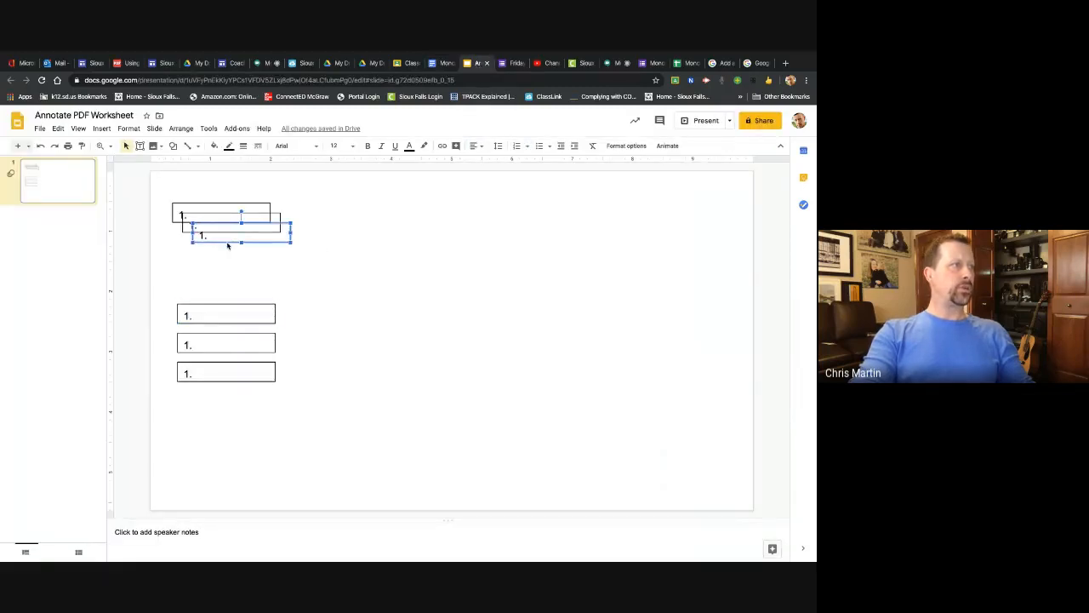
{"action": "left_click_drag", "start_coordinate": [226, 243], "coordinate": [214, 261]}
{"action": "left_click", "coordinate": [219, 231]}
{"action": "mouse_move", "coordinate": [210, 219]}
{"action": "left_mouse_down"}
{"action": "mouse_move", "coordinate": [214, 231]}
{"action": "mouse_move", "coordinate": [211, 222]}
{"action": "left_mouse_up"}
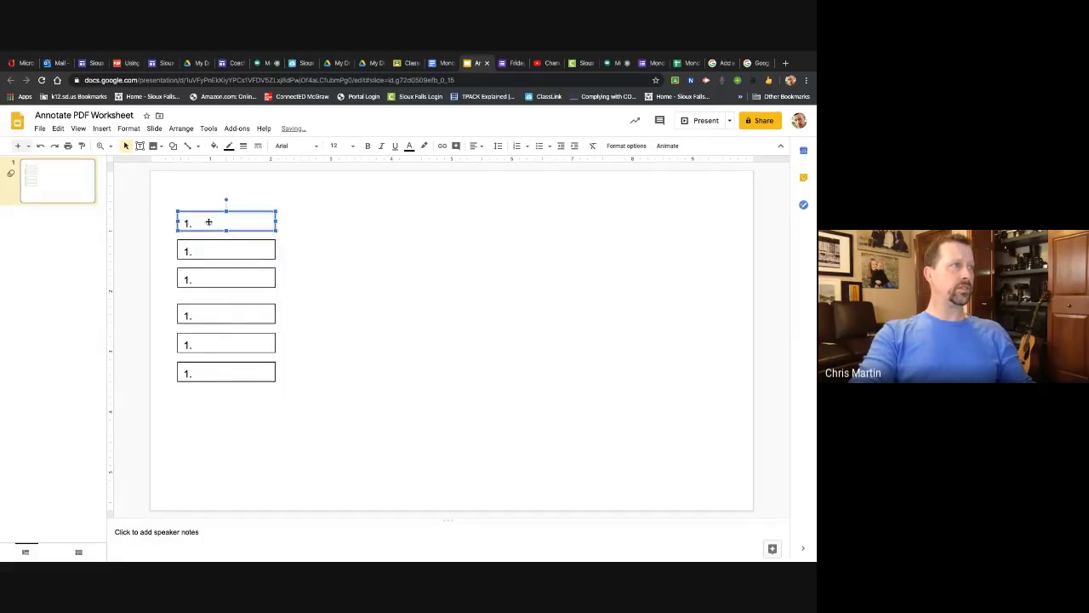
{"action": "left_click", "coordinate": [199, 249]}
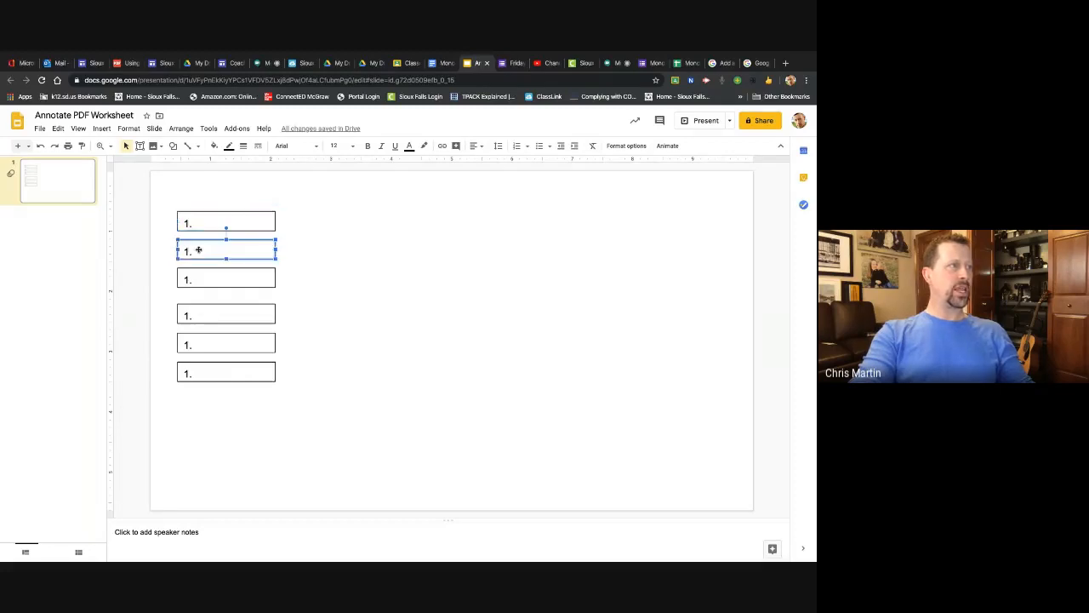
Step: Renumber the second, third and fourth text boxes as 2., 3. and 4
{"action": "key", "text": "Delete"}
{"action": "type", "text": "2"}
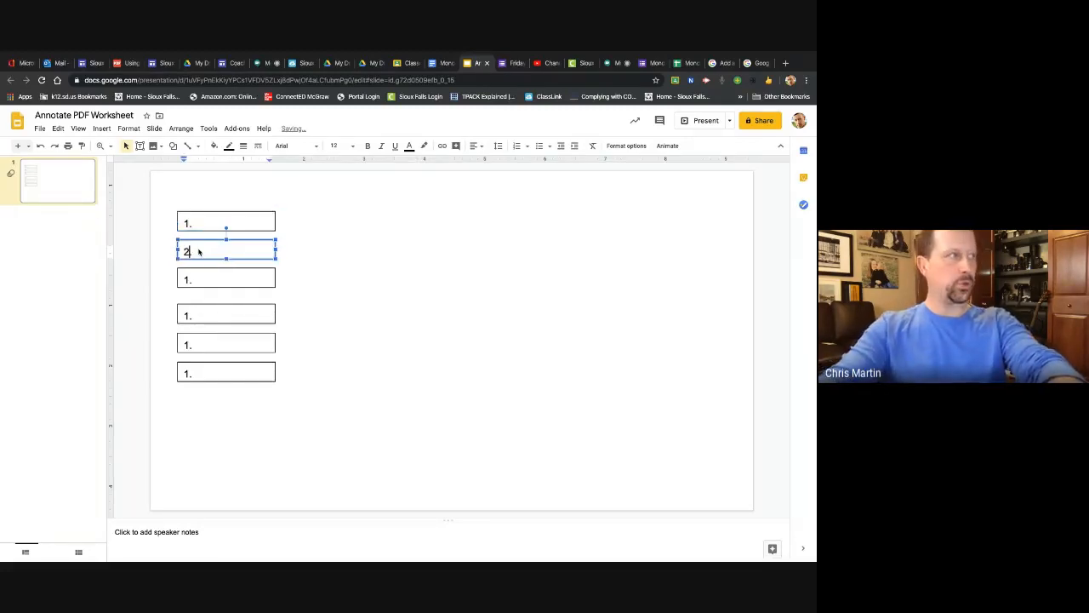
{"action": "left_click", "coordinate": [184, 280]}
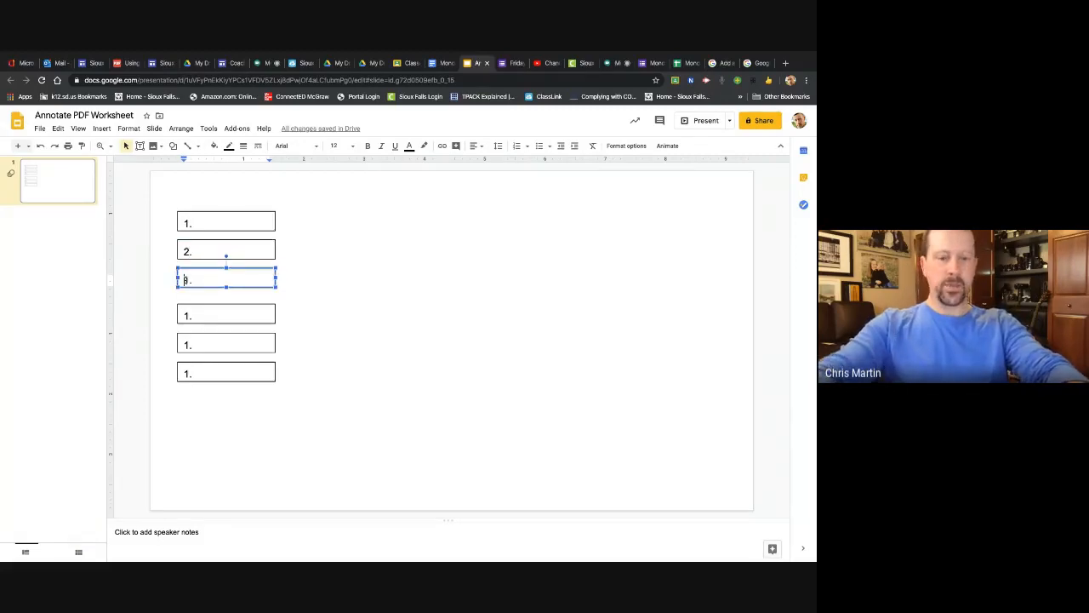
{"action": "key", "text": "Delete"}
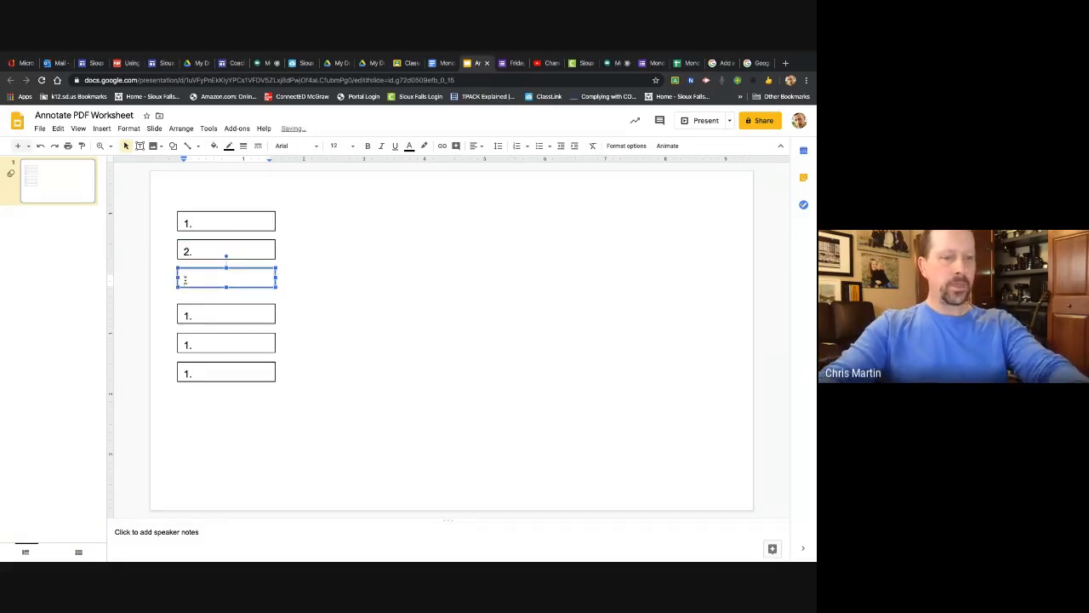
{"action": "type", "text": "3"}
{"action": "left_click", "coordinate": [184, 315]}
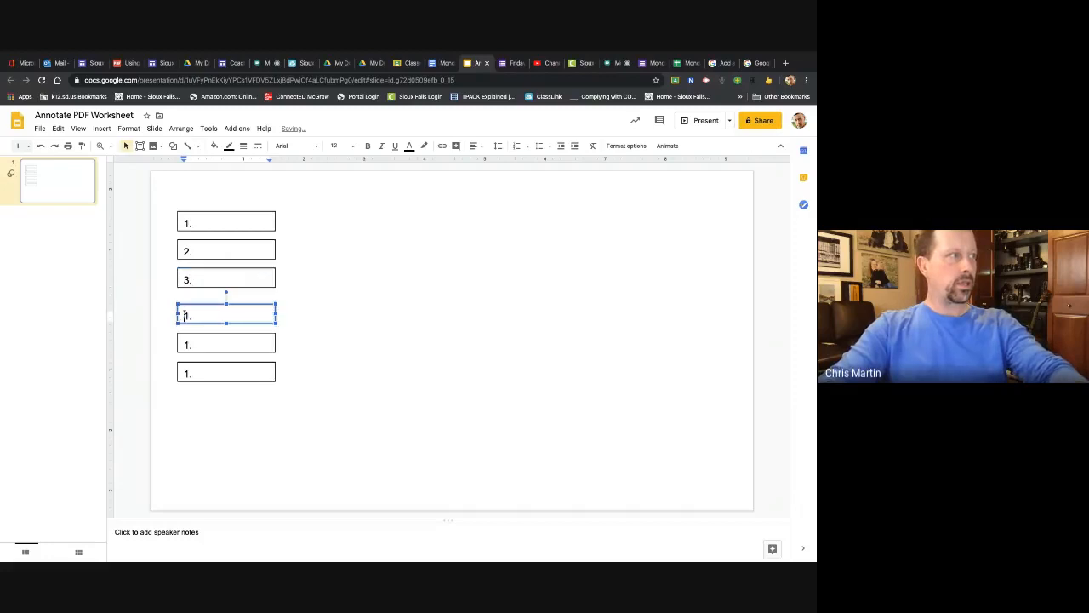
{"action": "key", "text": "Delete"}
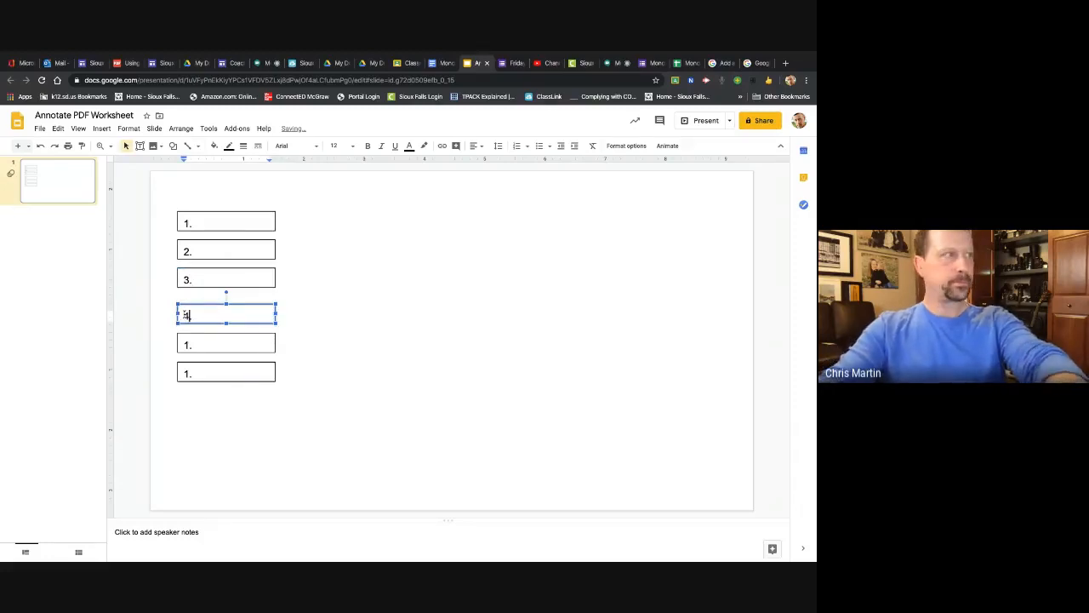
Step: Renumber the last two text boxes in the column as 5. and 6., and deselect them
{"action": "left_click", "coordinate": [184, 344]}
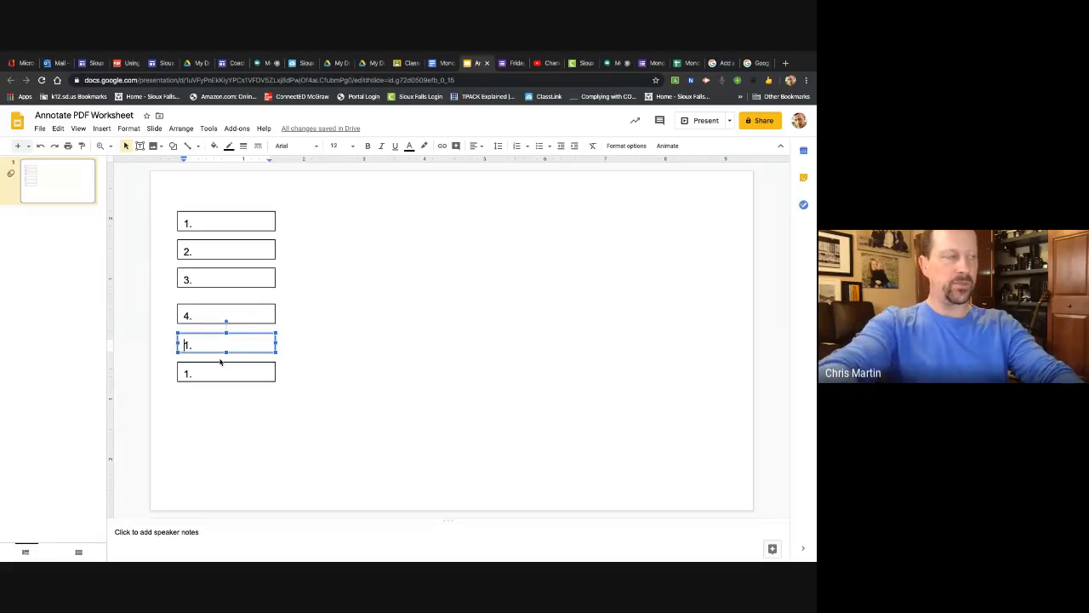
{"action": "key", "text": "Delete"}
{"action": "key", "text": "Delete"}
{"action": "type", "text": "5."}
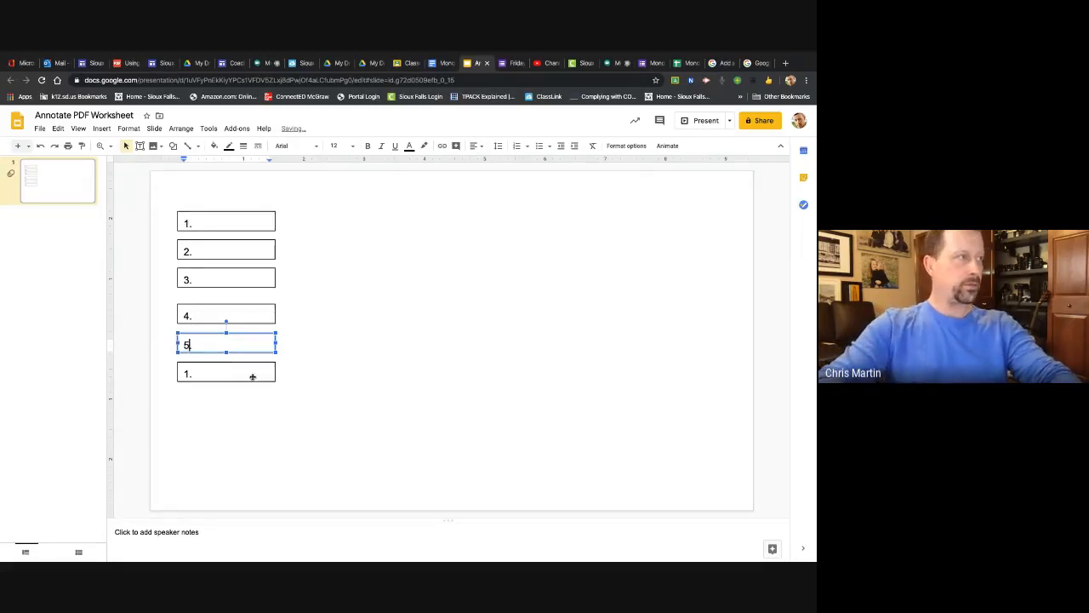
{"action": "left_click", "coordinate": [184, 373]}
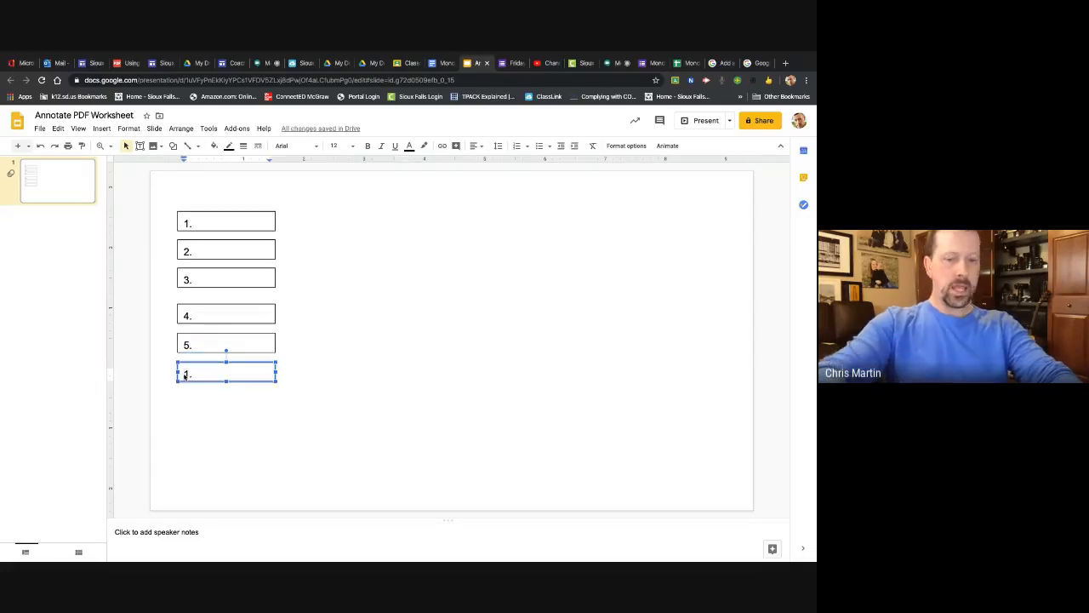
{"action": "key", "text": "Delete"}
{"action": "key", "text": "Delete"}
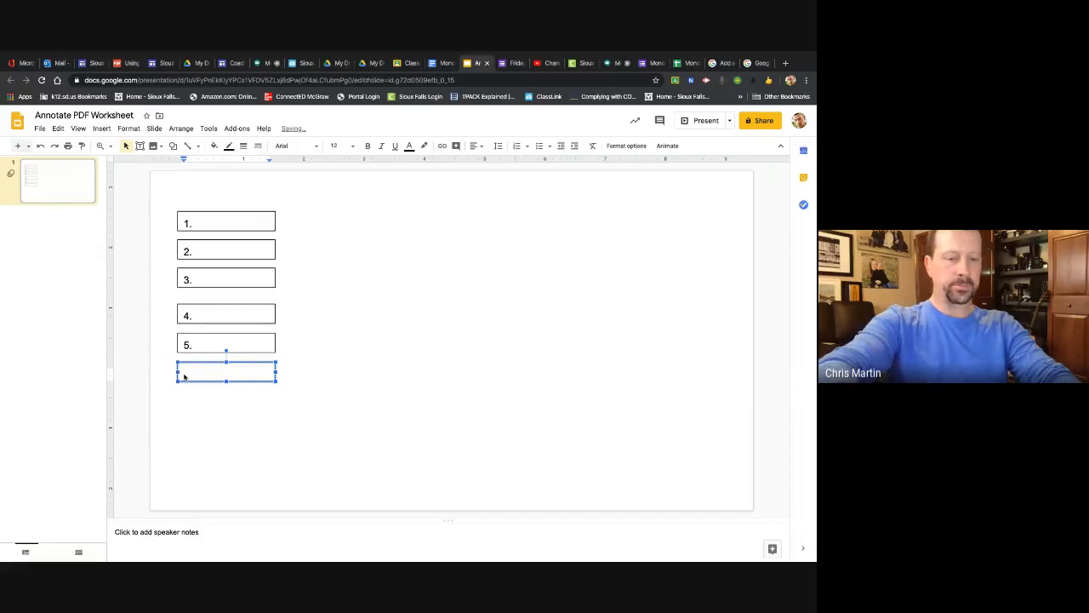
{"action": "type", "text": "6"}
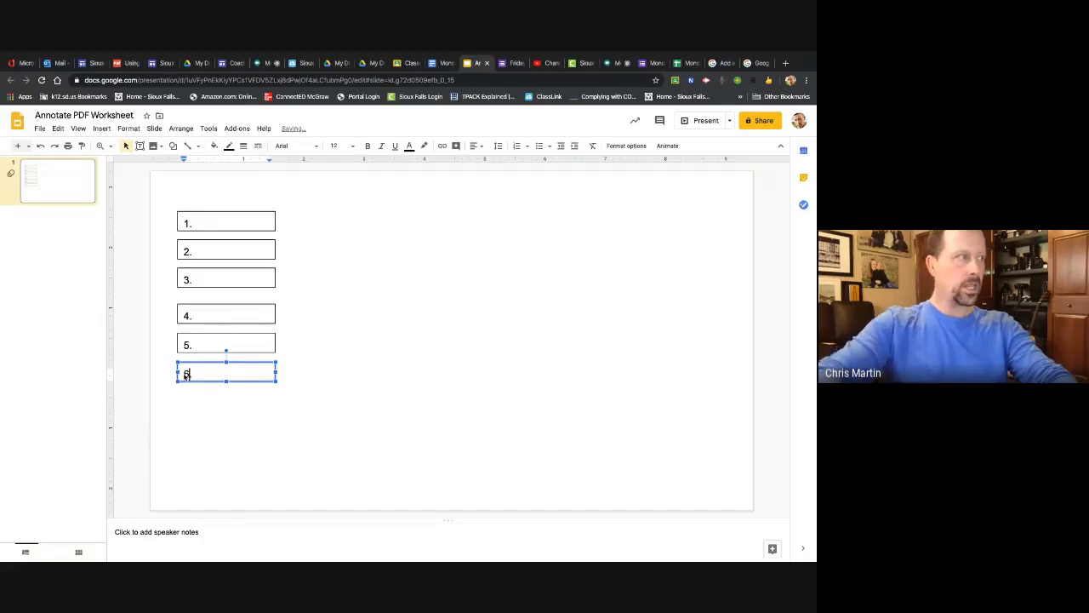
{"action": "left_click", "coordinate": [181, 394]}
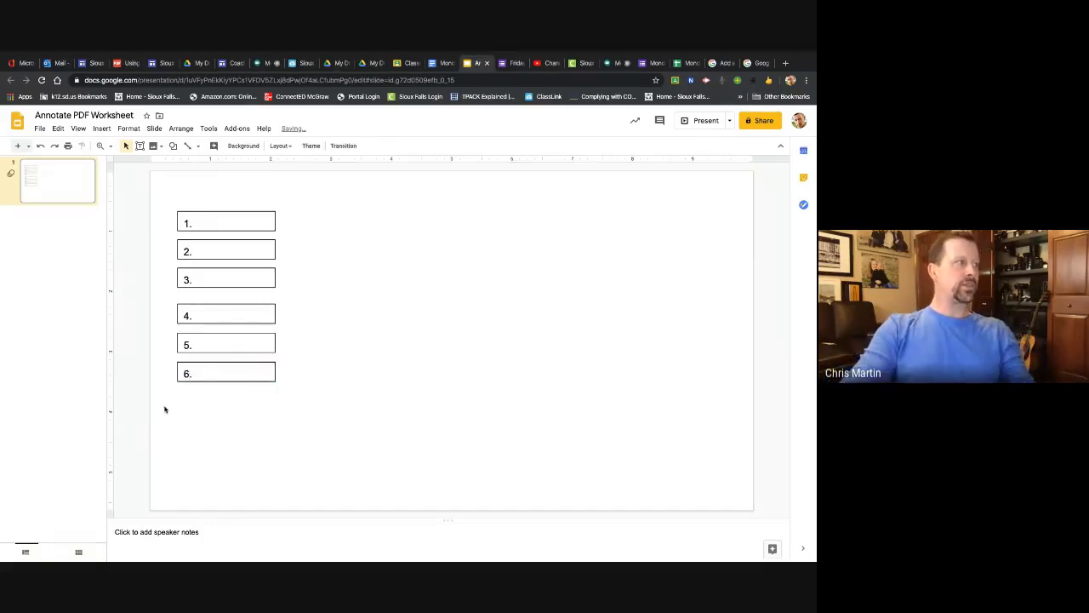
Step: Duplicate the slide with the six numbered boxes twice
{"action": "right_click", "coordinate": [60, 185]}
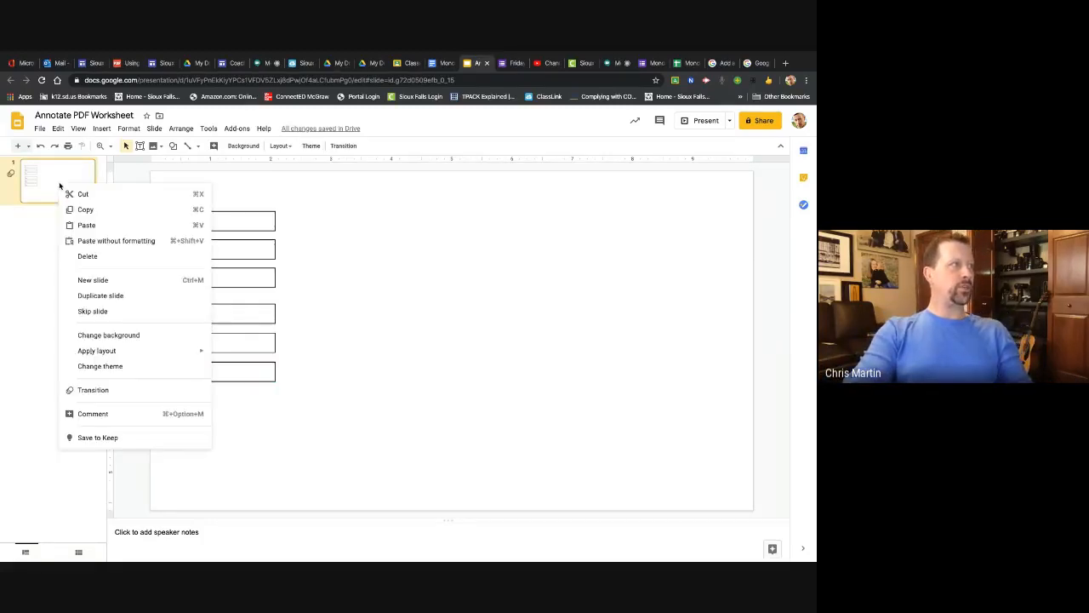
{"action": "left_click", "coordinate": [98, 296]}
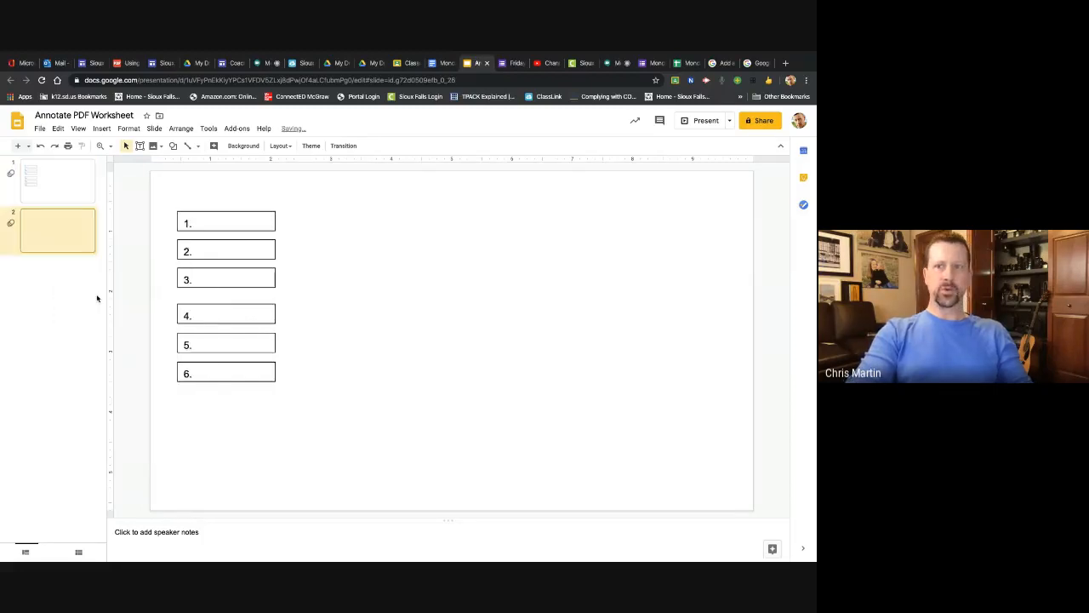
{"action": "right_click", "coordinate": [52, 234]}
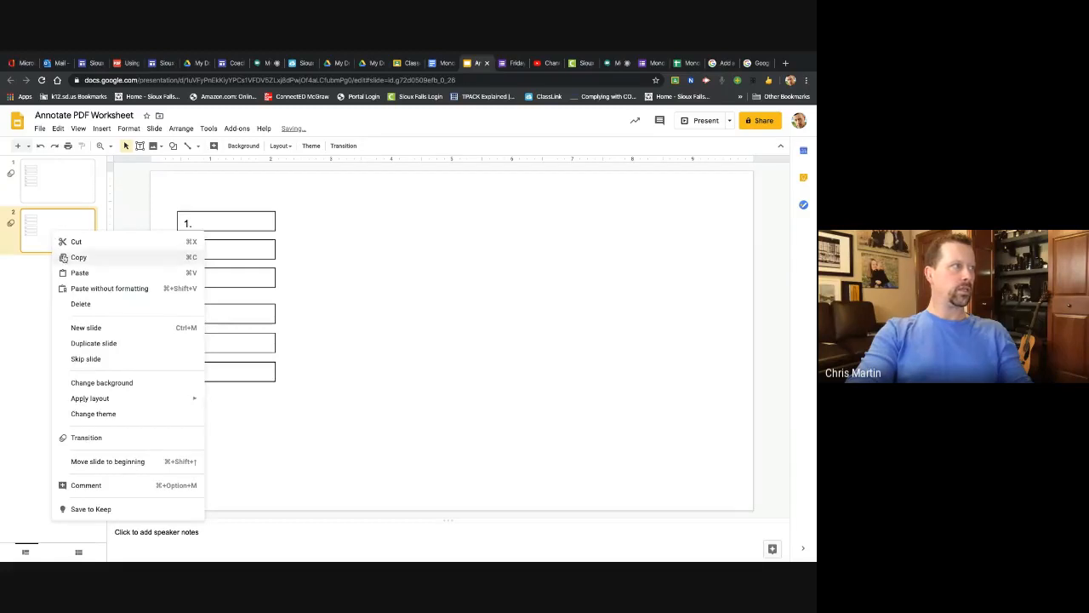
{"action": "left_click", "coordinate": [85, 344]}
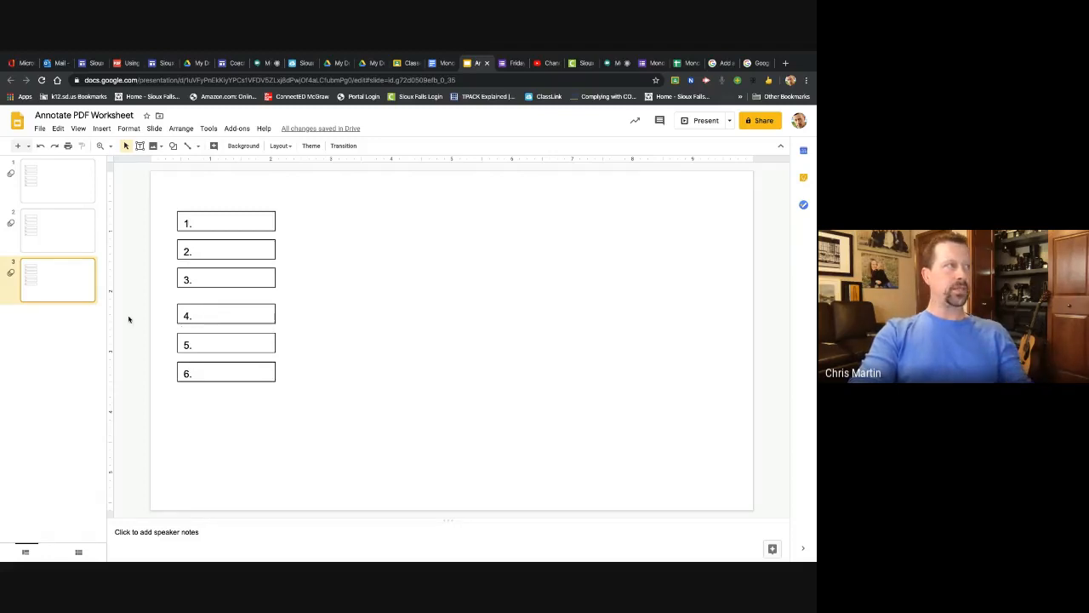
{"action": "right_click", "coordinate": [56, 290]}
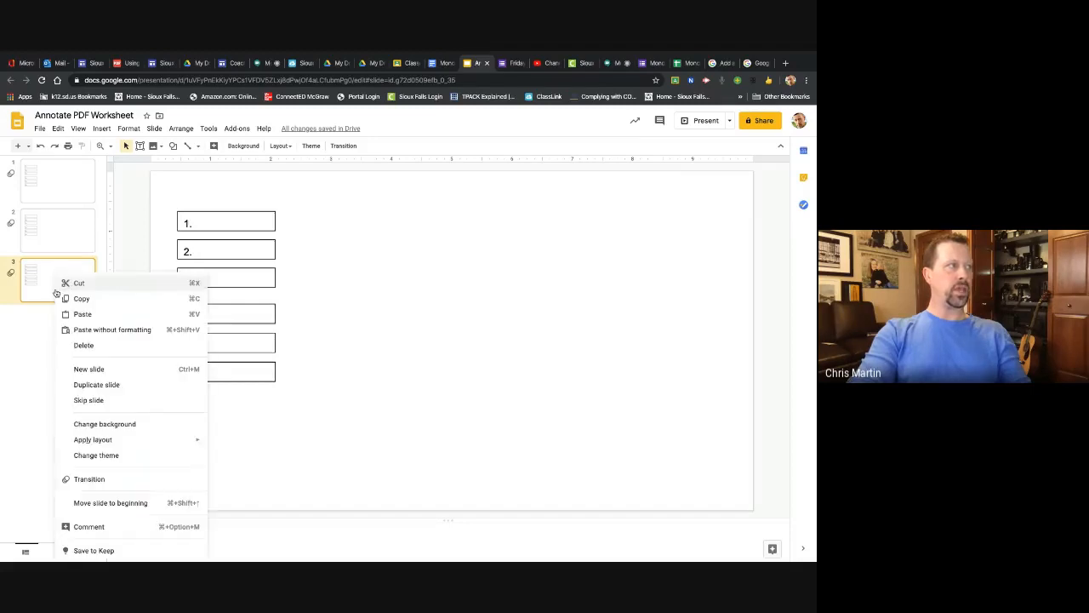
{"action": "left_click", "coordinate": [83, 314]}
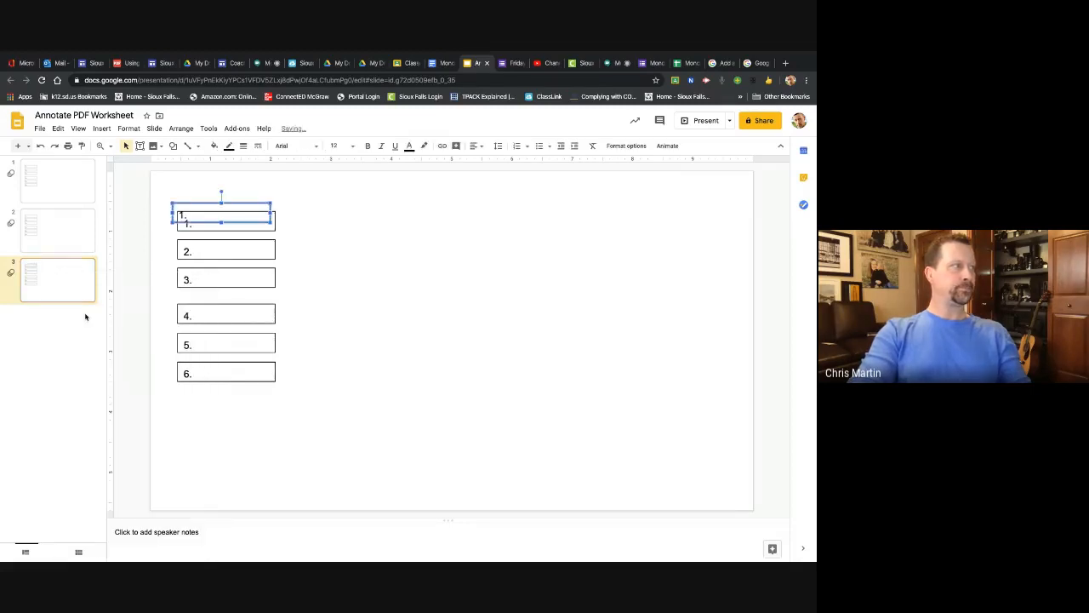
{"action": "key", "text": "Delete"}
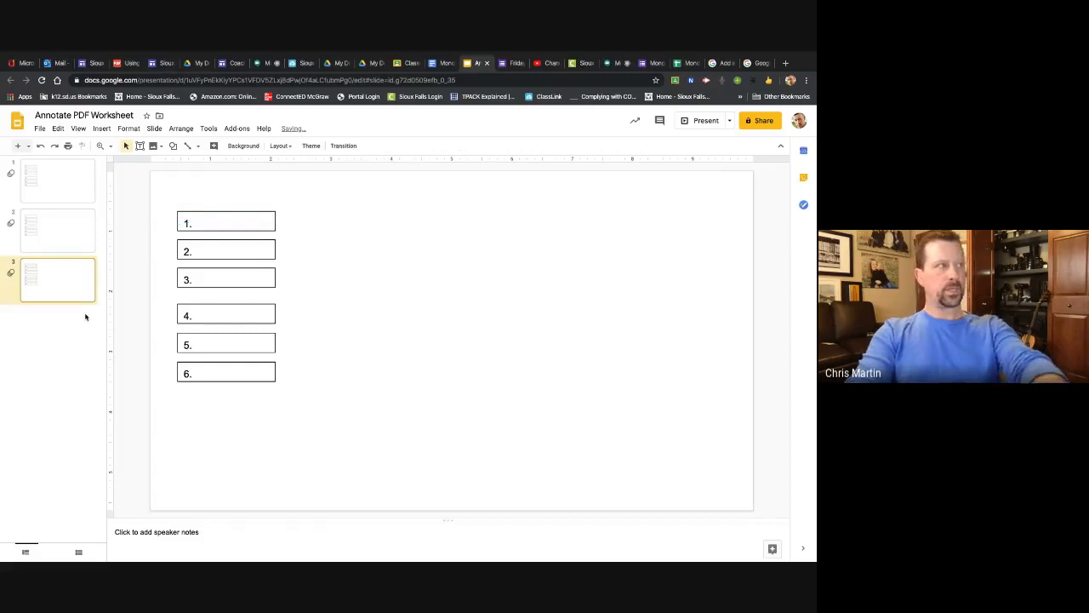
Step: Duplicate the third slide once more and return to the first slide
{"action": "right_click", "coordinate": [71, 302]}
{"action": "left_click", "coordinate": [104, 384]}
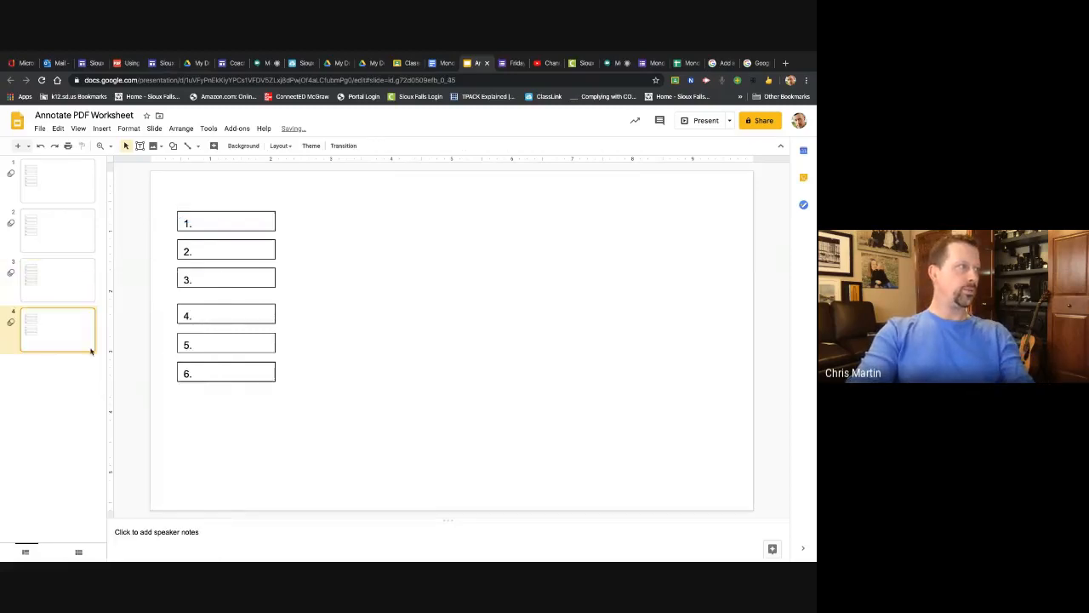
{"action": "left_click", "coordinate": [56, 180]}
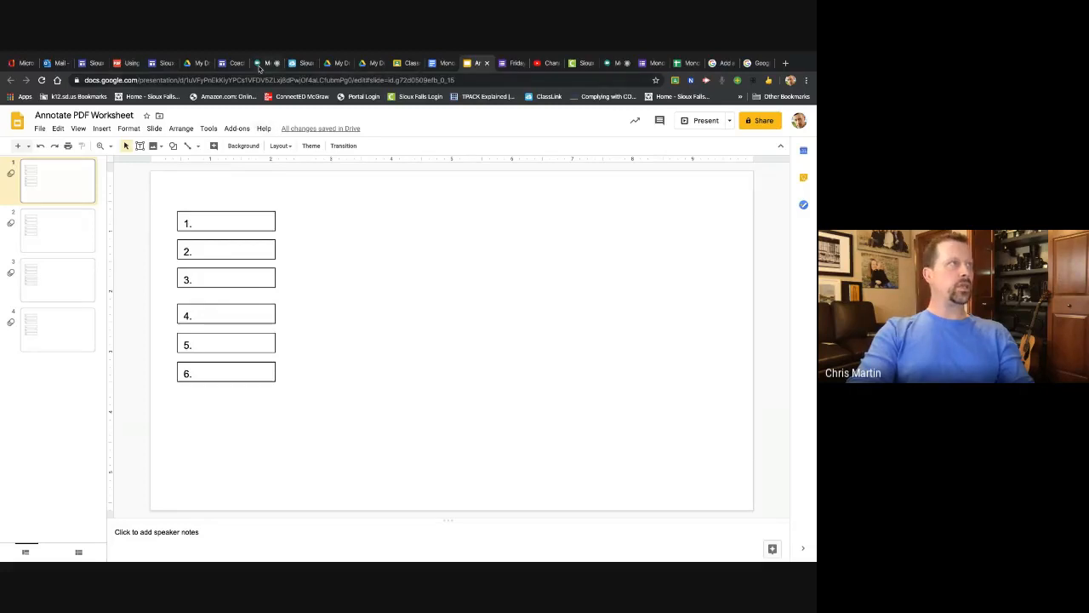
Step: Review the step on uploading screenshots to Drive in the Monday Brown Bag Itinerary, and return to the Annotate PDF Worksheet presentation
{"action": "left_click", "coordinate": [442, 64]}
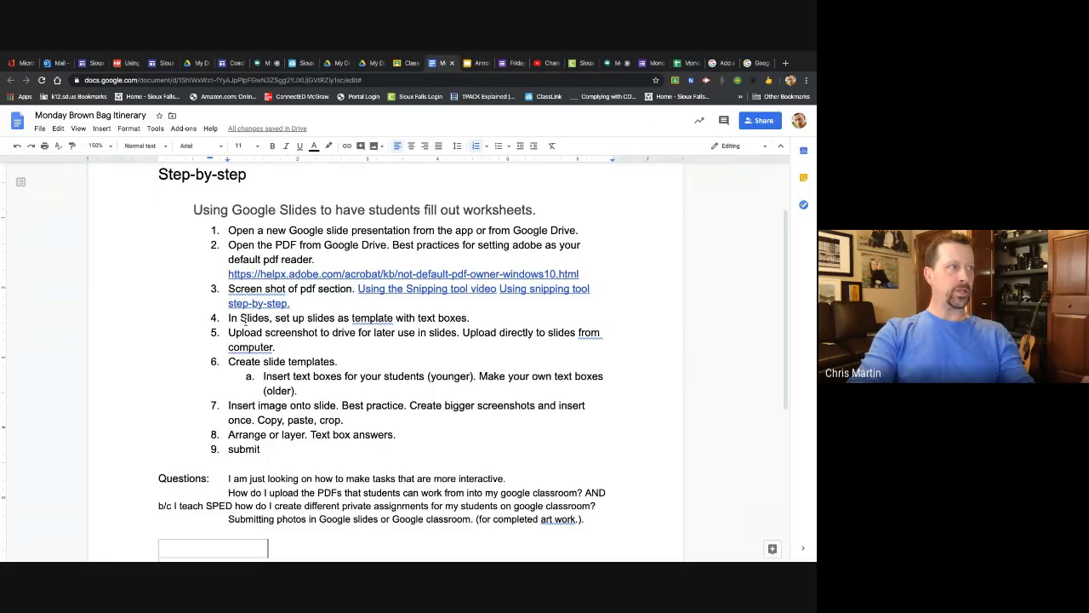
{"action": "left_click_drag", "start_coordinate": [259, 333], "coordinate": [417, 332]}
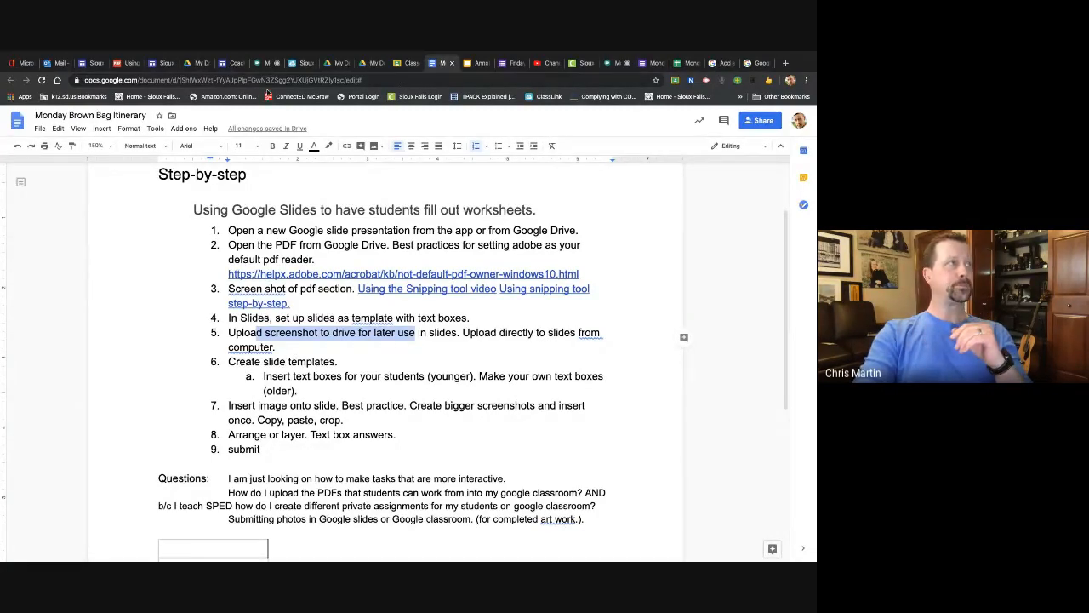
{"action": "left_click", "coordinate": [473, 65]}
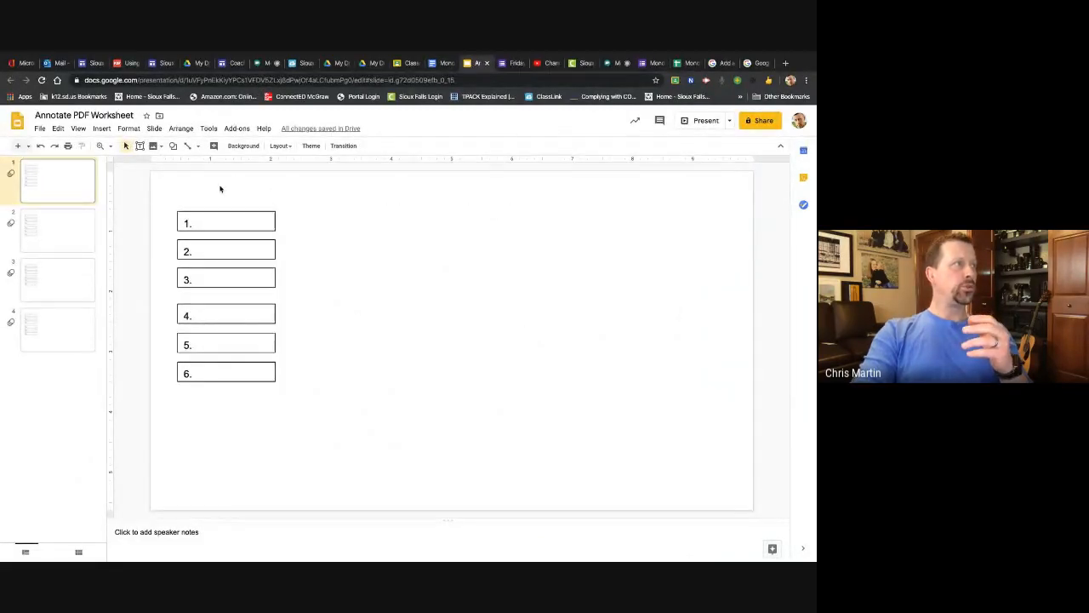
Step: Switch to Google Drive and create a folder named "screenshots for worksheets" in My Drive
{"action": "left_click", "coordinate": [197, 65]}
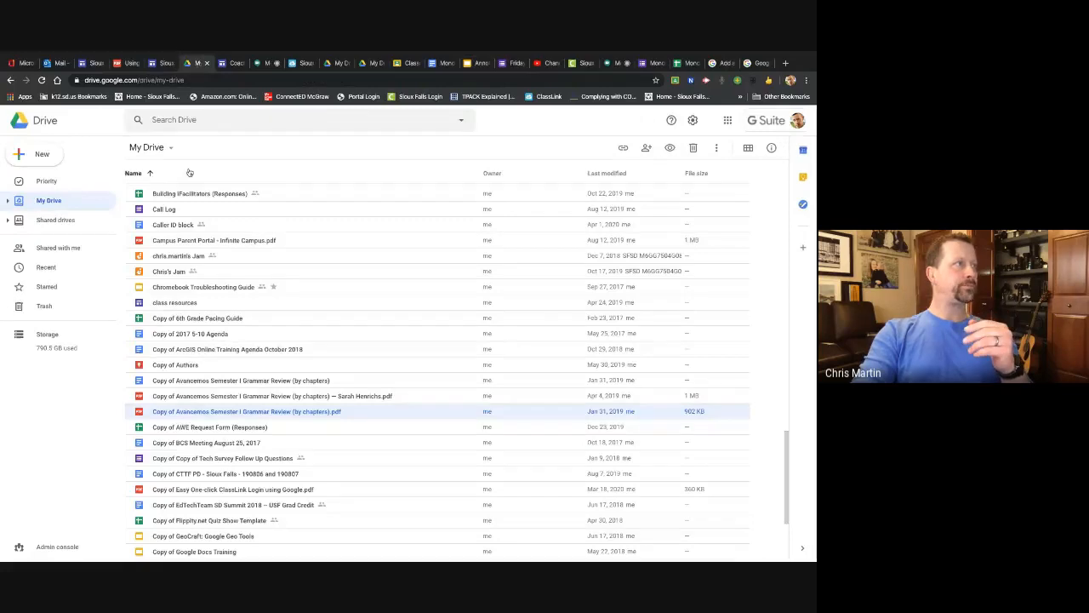
{"action": "scroll", "coordinate": [177, 288], "scroll_direction": "up", "scroll_amount": 10}
{"action": "scroll", "coordinate": [177, 288], "scroll_direction": "up", "scroll_amount": 5}
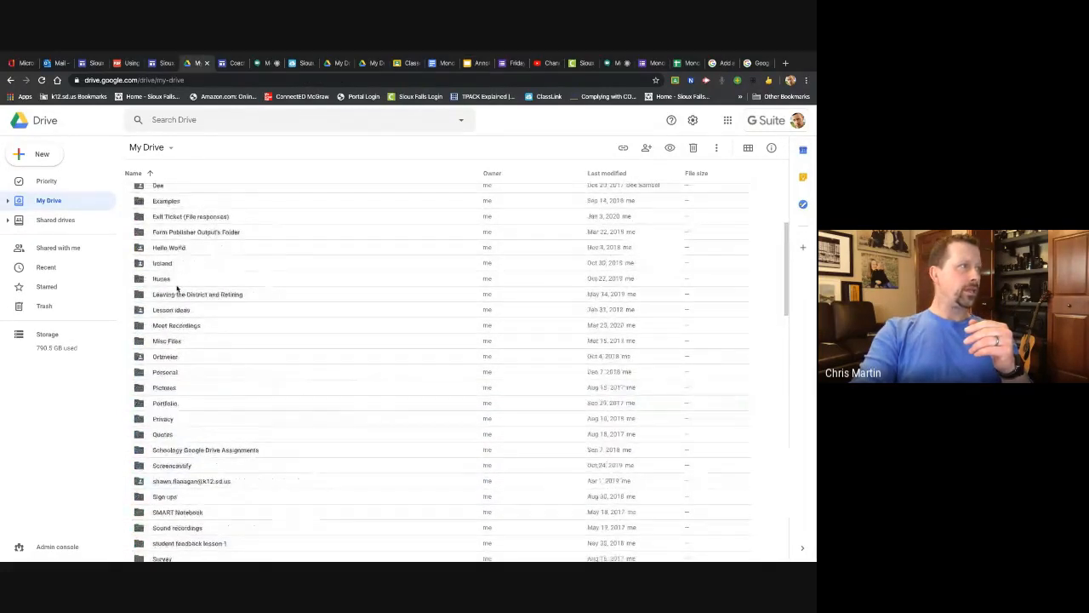
{"action": "left_click", "coordinate": [38, 154]}
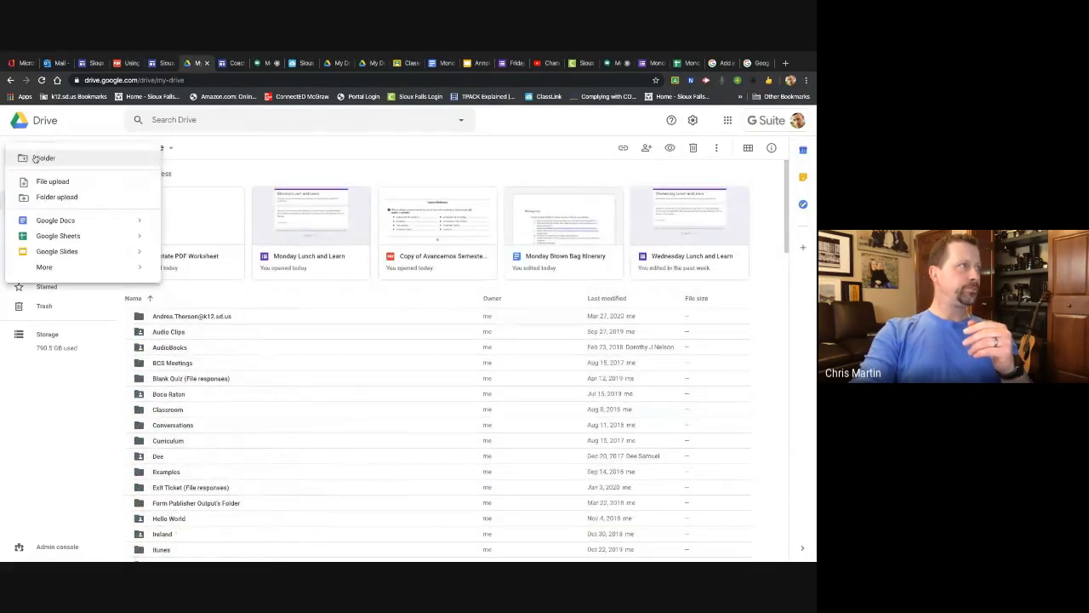
{"action": "left_click", "coordinate": [44, 157]}
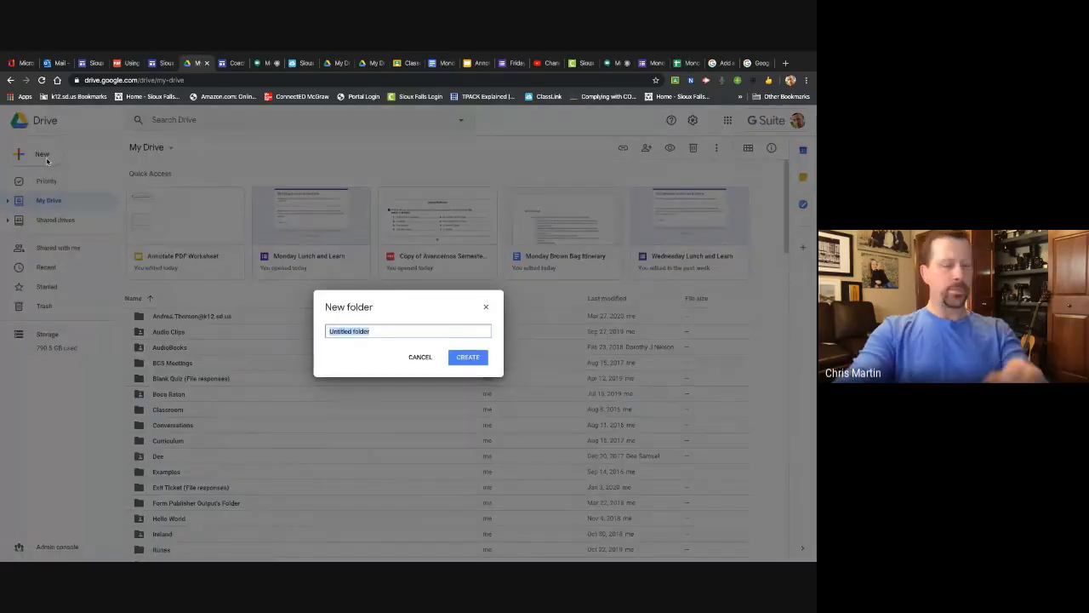
{"action": "type", "text": "screenshots for w"}
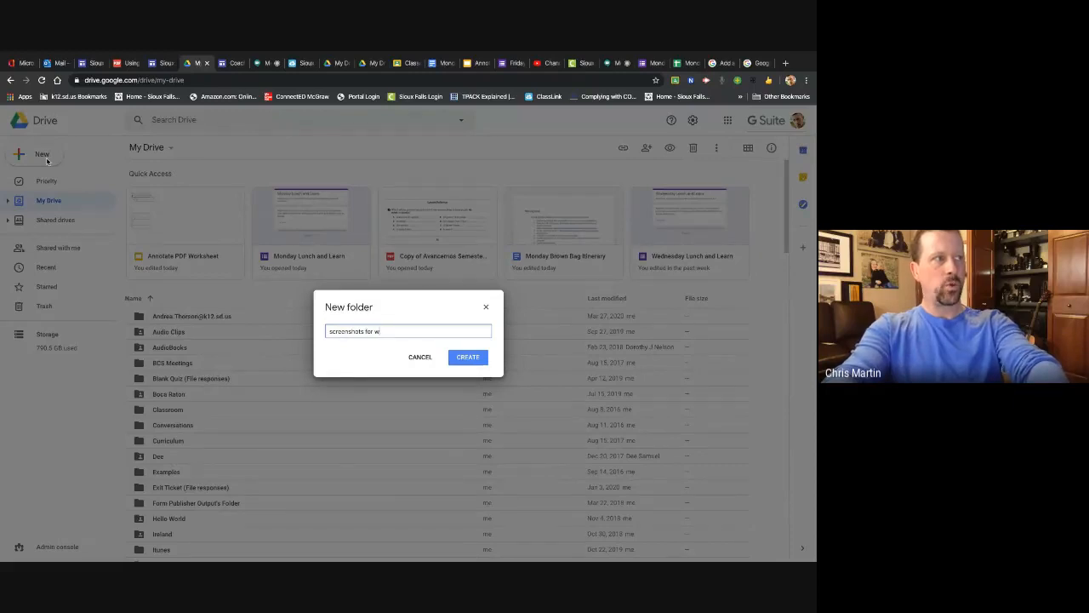
{"action": "type", "text": "orksheets"}
{"action": "key", "text": "Return"}
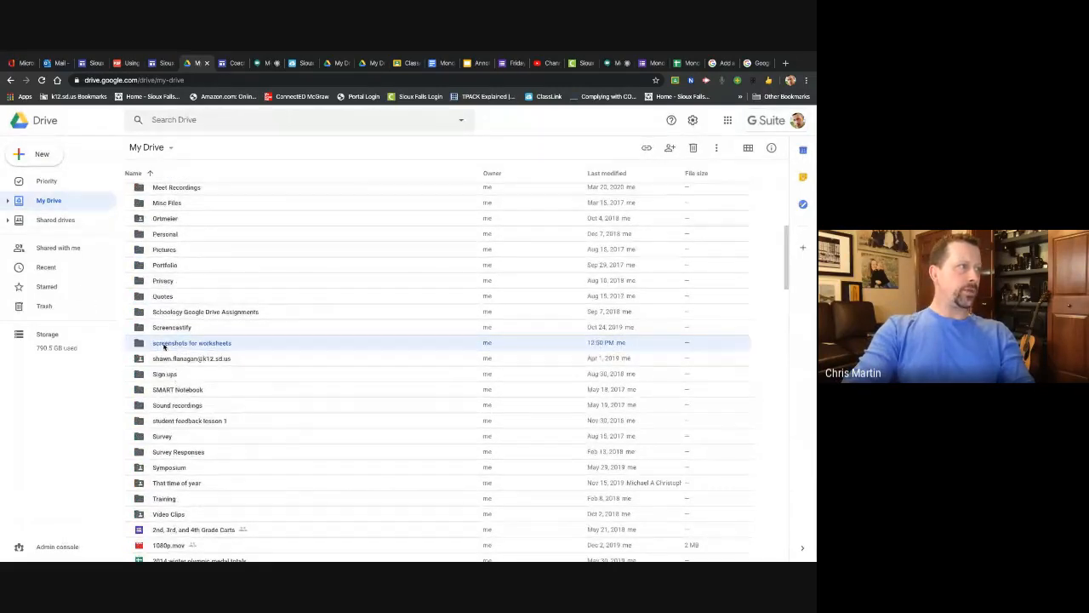
Step: Upload the desktop screenshots from 2020-04-06 at 12.43.57 PM and 12.43.24 PM into the "screenshots for worksheets" folder
{"action": "double_click", "coordinate": [165, 346]}
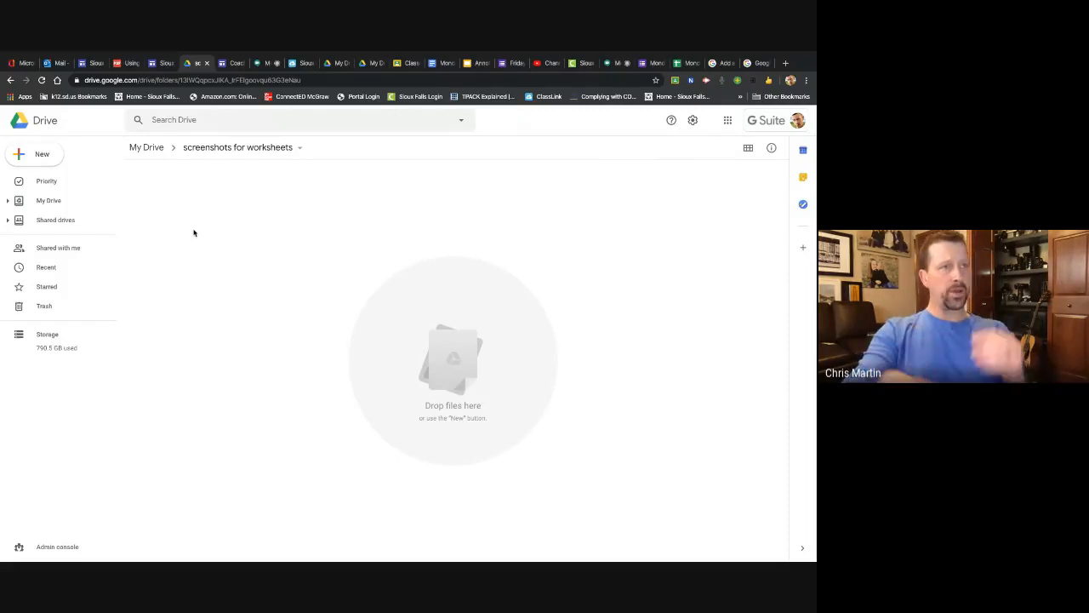
{"action": "left_click", "coordinate": [39, 155]}
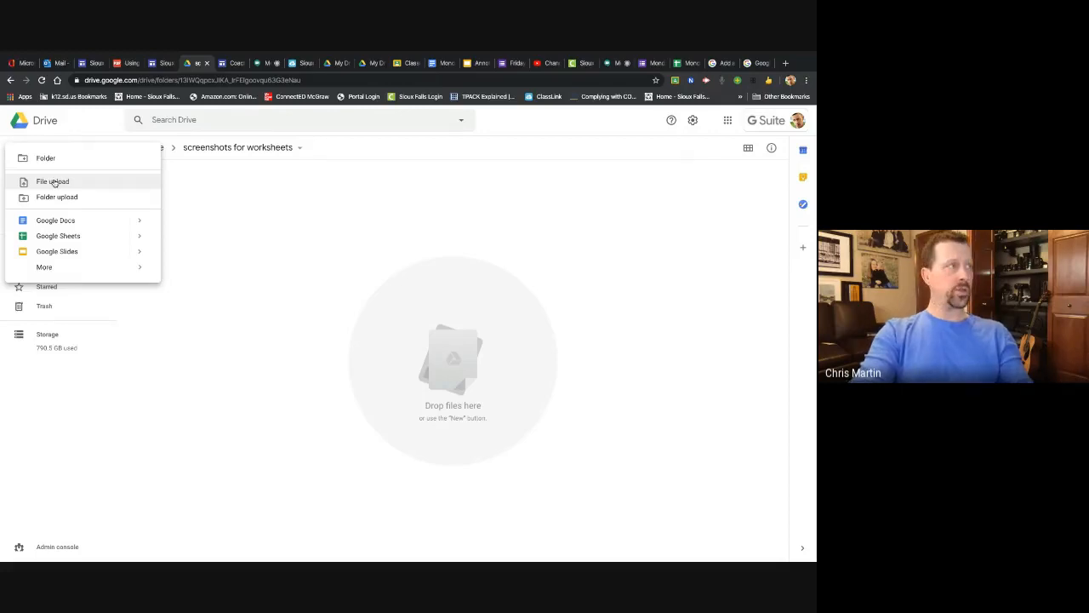
{"action": "left_click", "coordinate": [52, 181]}
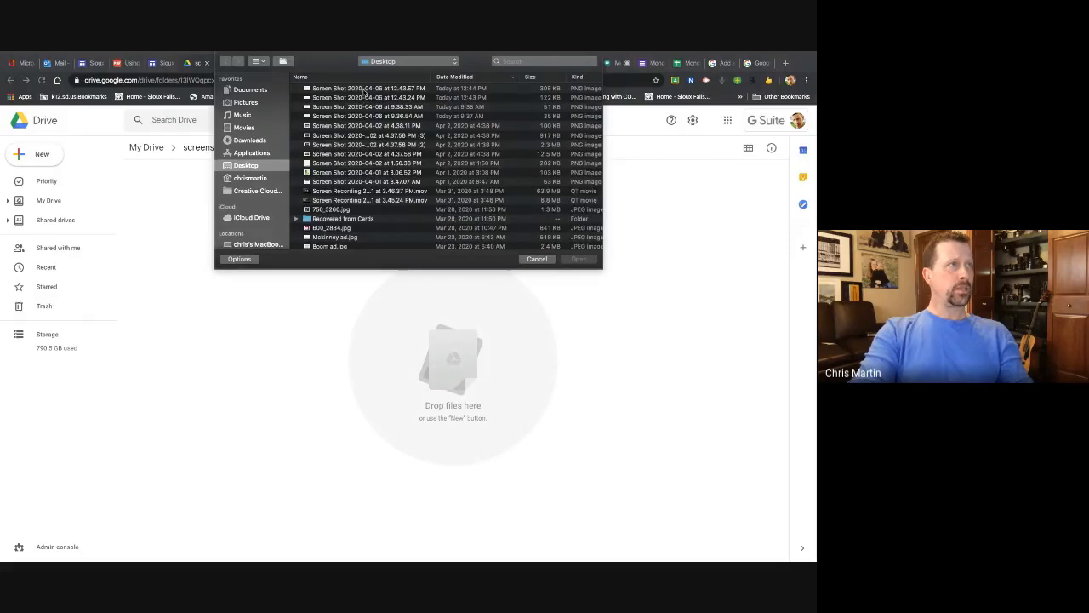
{"action": "left_click", "coordinate": [364, 89]}
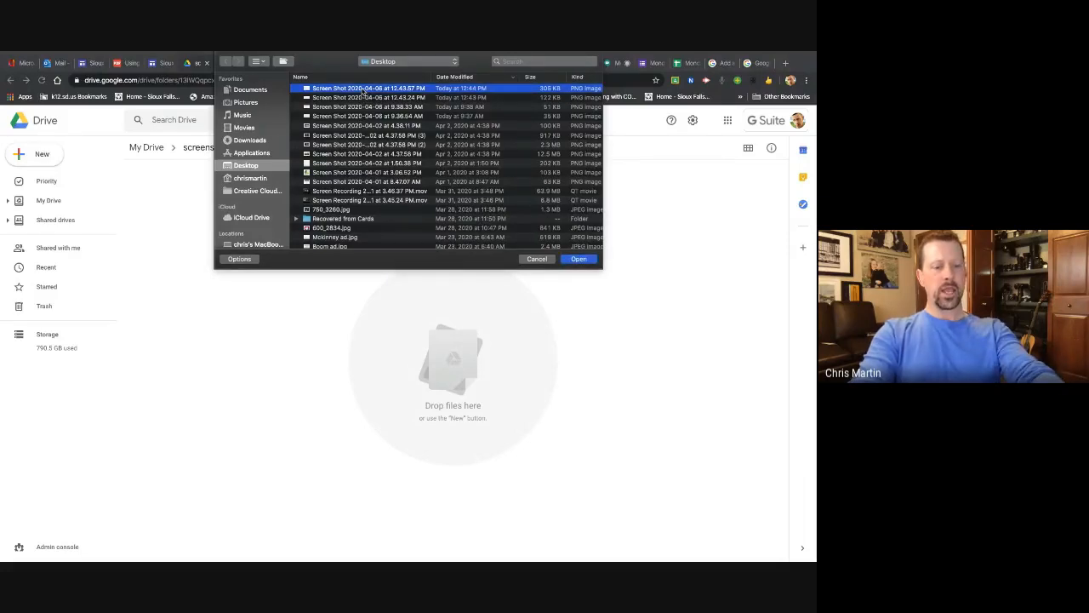
{"action": "left_click", "coordinate": [364, 97], "text": "shift"}
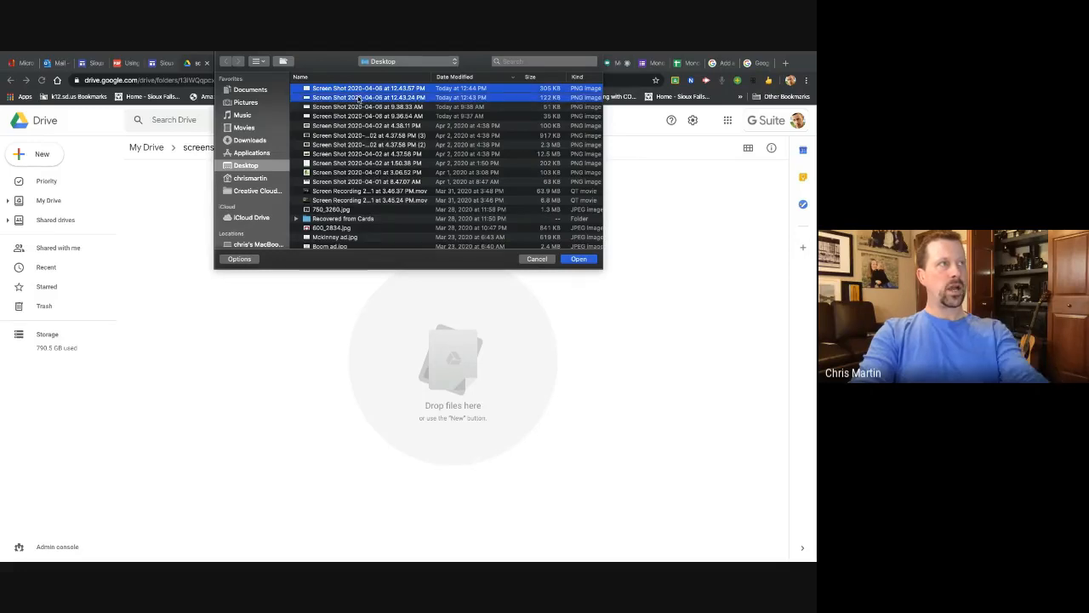
{"action": "left_click", "coordinate": [578, 260]}
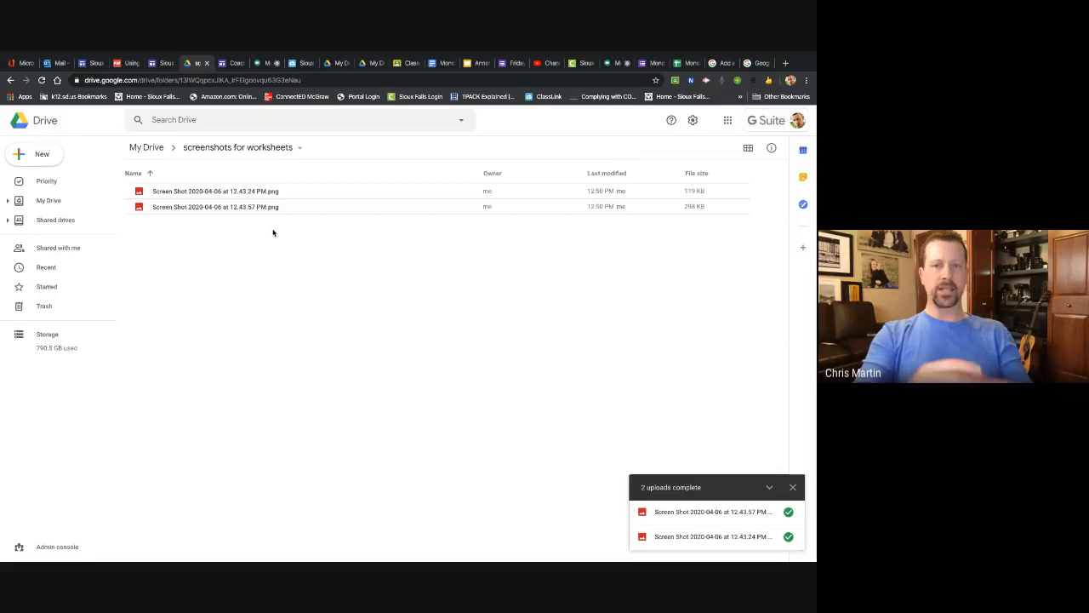
Step: Return to the Annotate PDF Worksheet presentation and open My Drive as the image source for the first slide
{"action": "left_click_drag", "start_coordinate": [273, 189], "coordinate": [275, 195]}
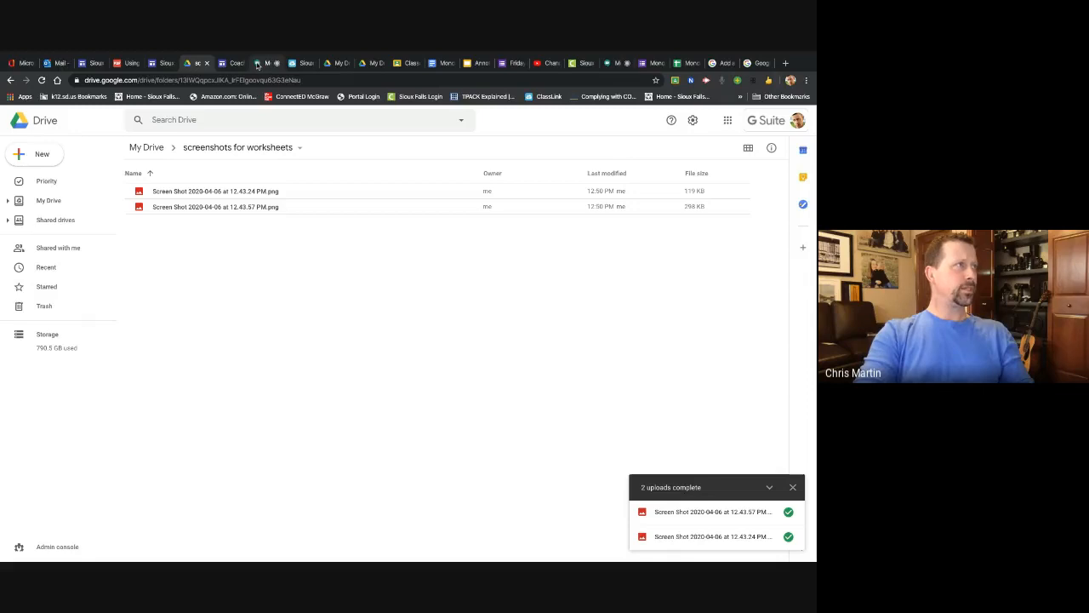
{"action": "left_click", "coordinate": [473, 64]}
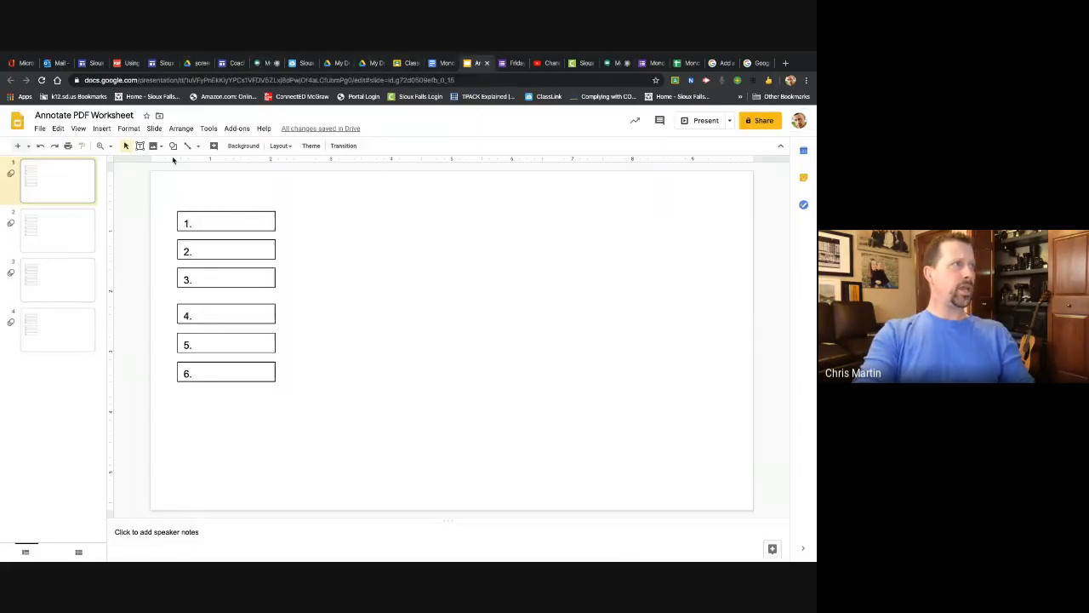
{"action": "left_click", "coordinate": [102, 129]}
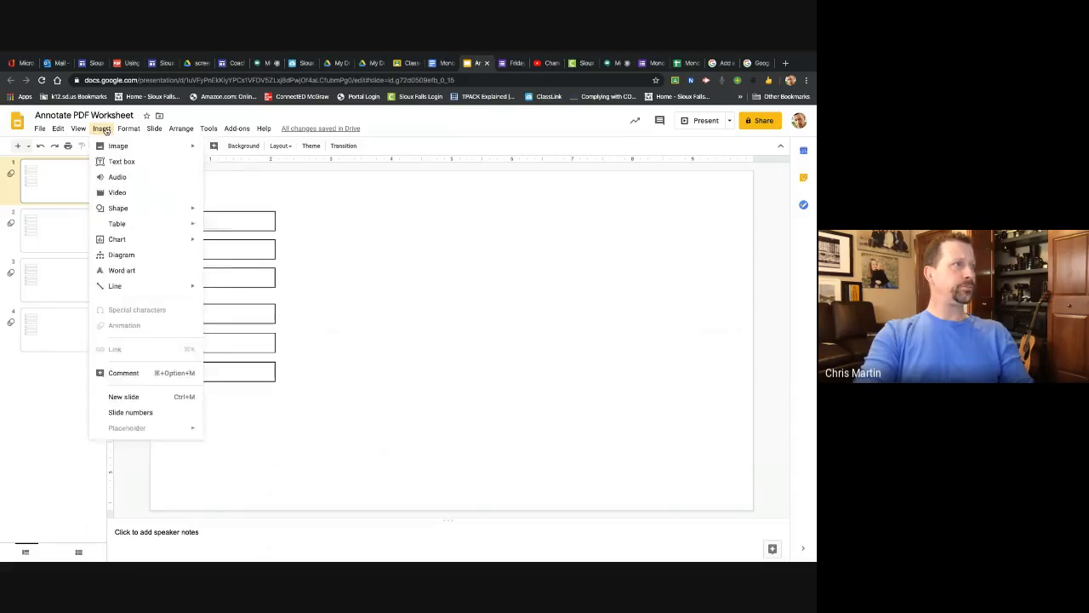
{"action": "left_click", "coordinate": [105, 130]}
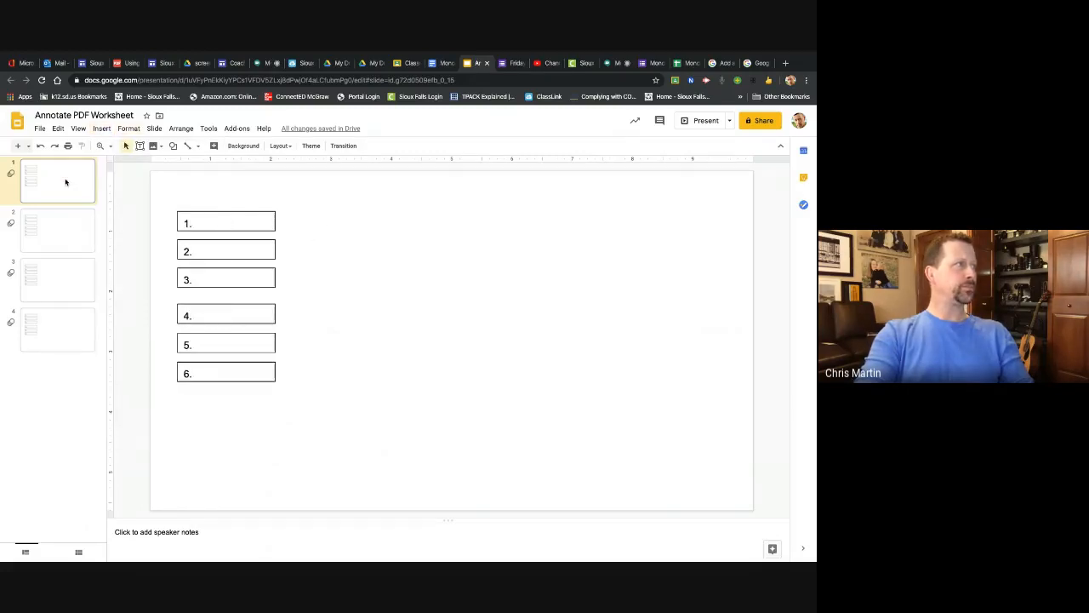
{"action": "left_click", "coordinate": [107, 130]}
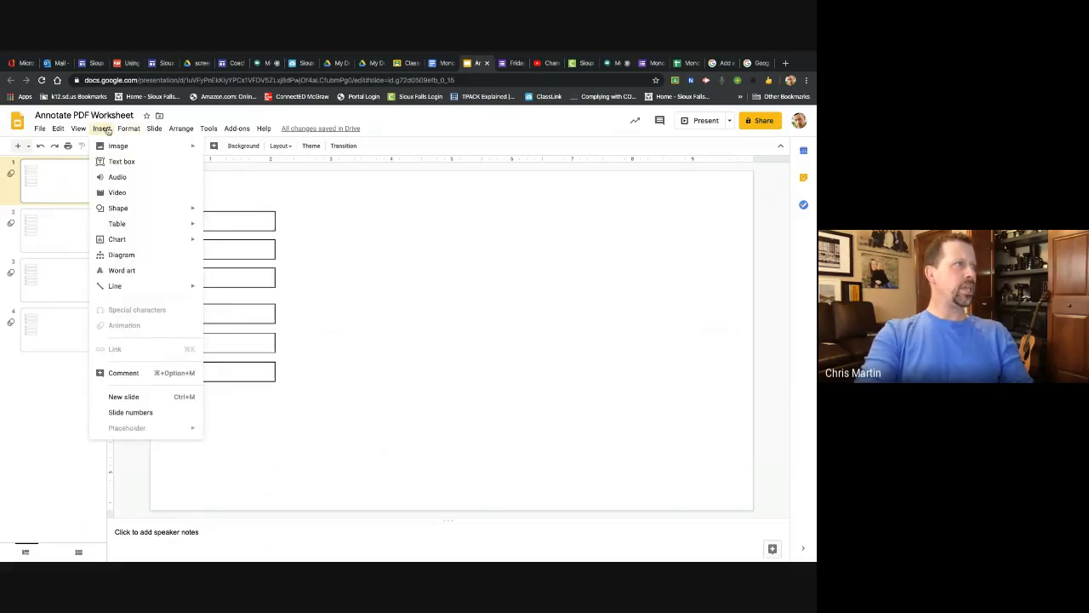
{"action": "mouse_move", "coordinate": [128, 146]}
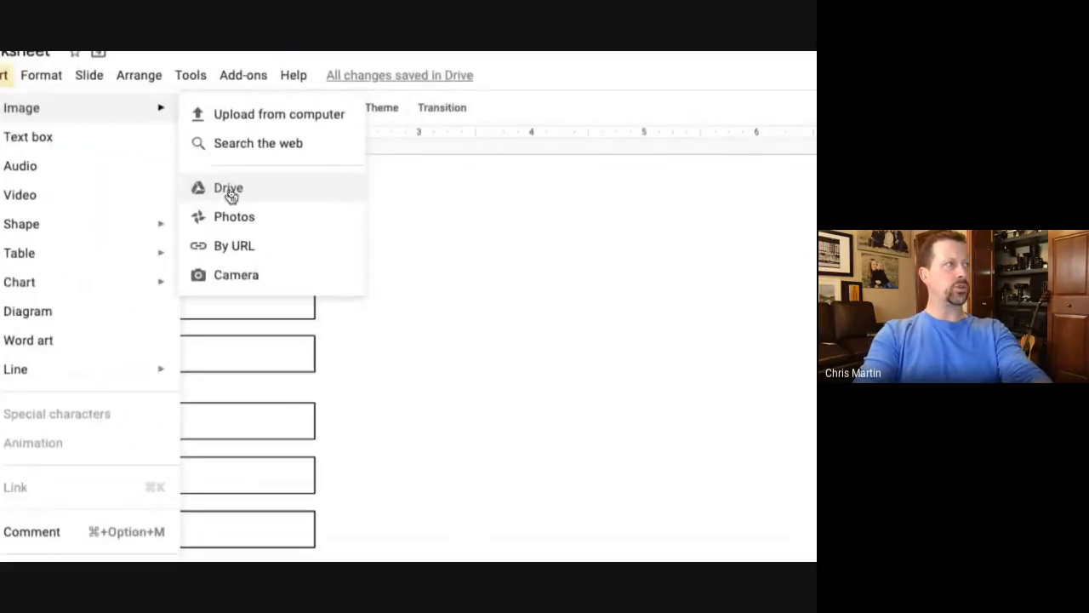
{"action": "left_click", "coordinate": [230, 195]}
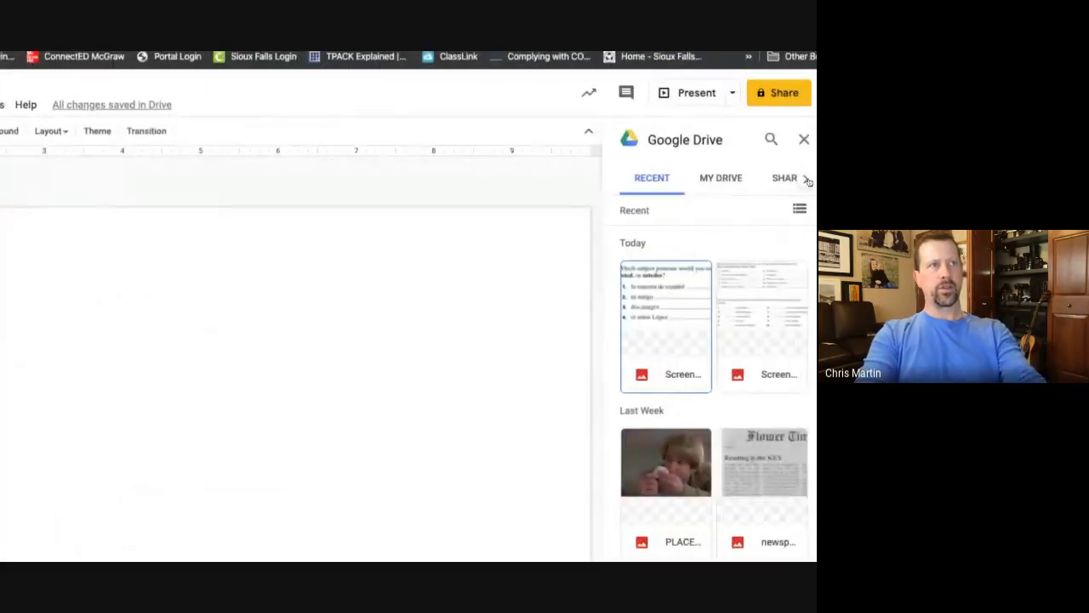
{"action": "left_click", "coordinate": [722, 180]}
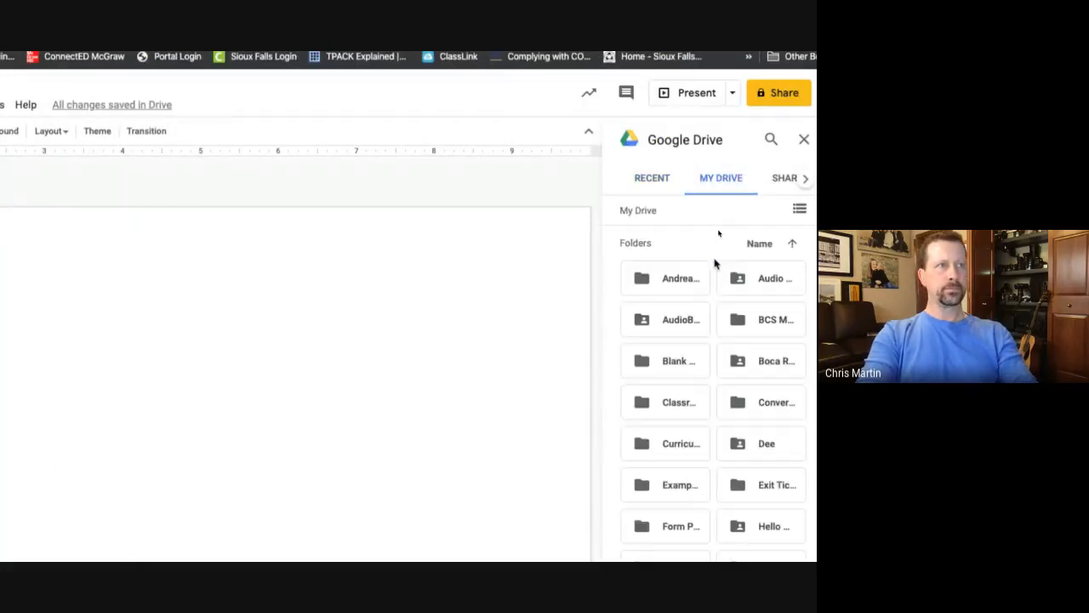
{"action": "scroll", "coordinate": [715, 328], "scroll_direction": "down", "scroll_amount": 1}
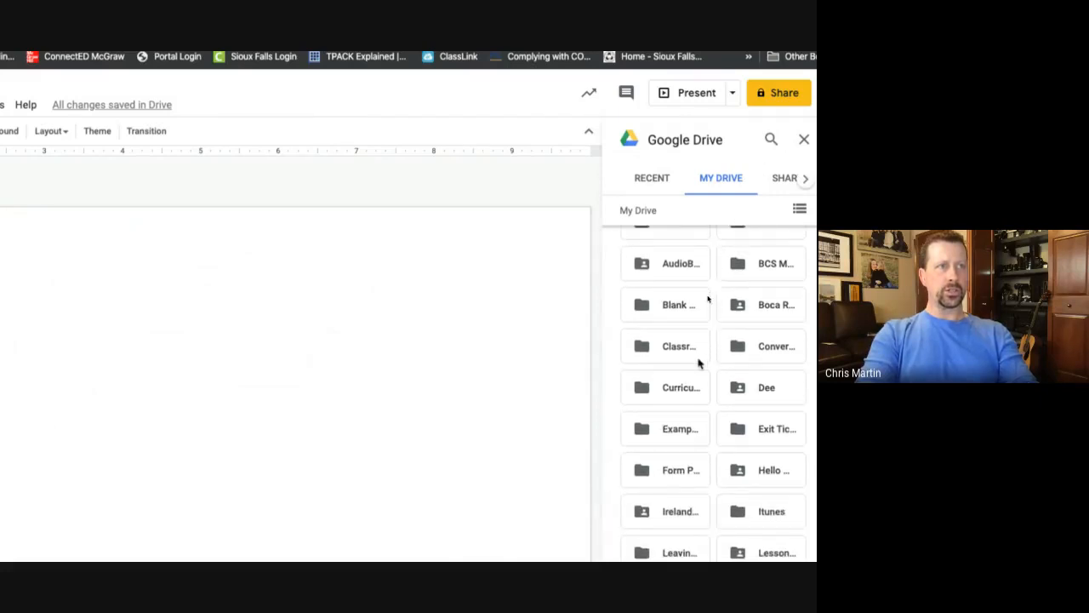
{"action": "scroll", "coordinate": [698, 363], "scroll_direction": "down", "scroll_amount": 5}
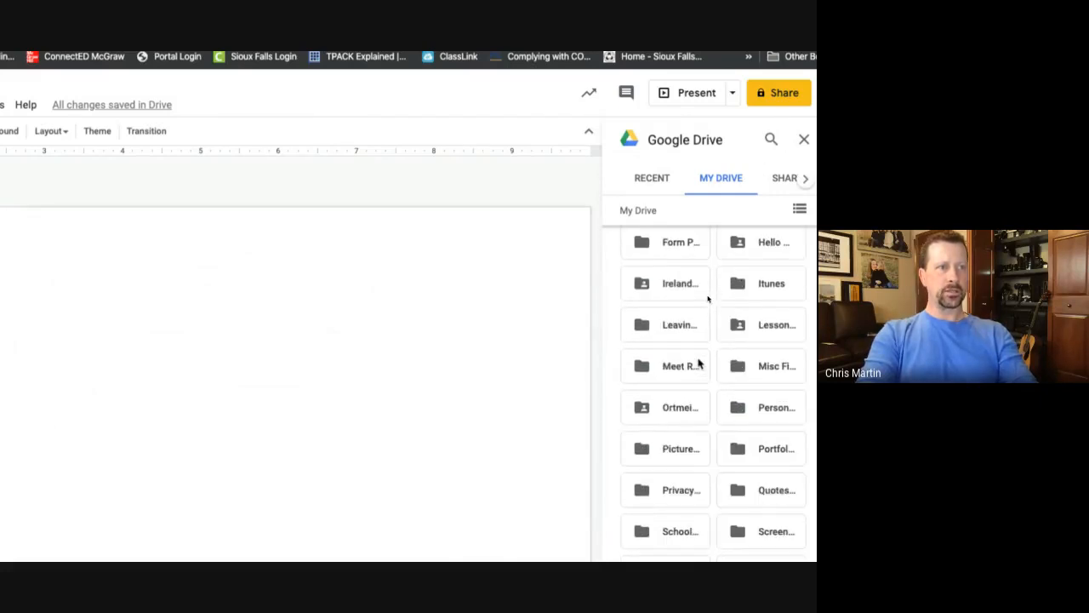
{"action": "scroll", "coordinate": [698, 363], "scroll_direction": "down", "scroll_amount": 4}
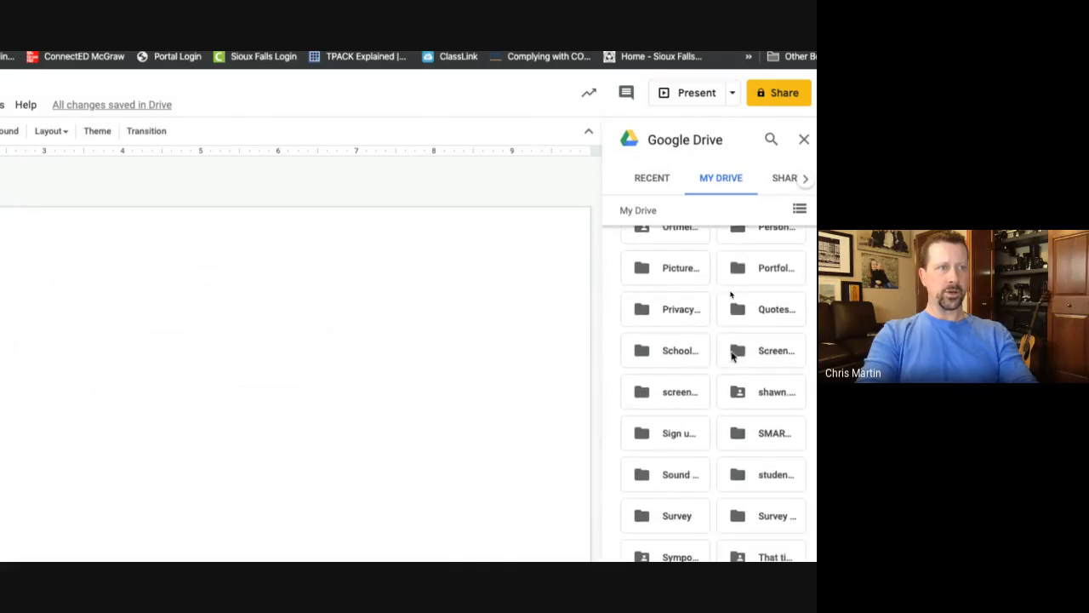
{"action": "left_click", "coordinate": [740, 354]}
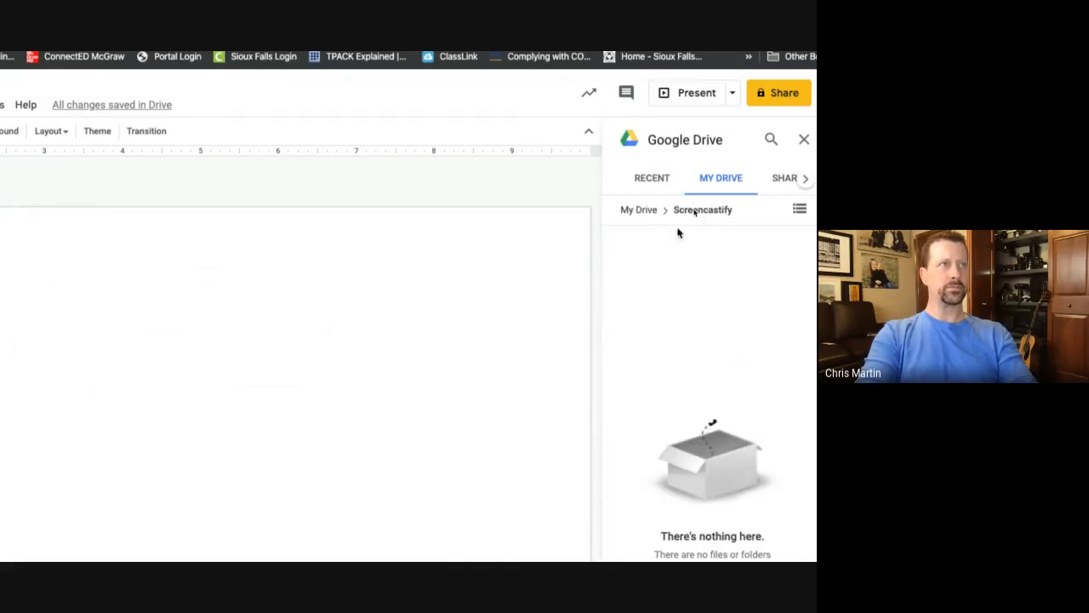
{"action": "left_click", "coordinate": [644, 213]}
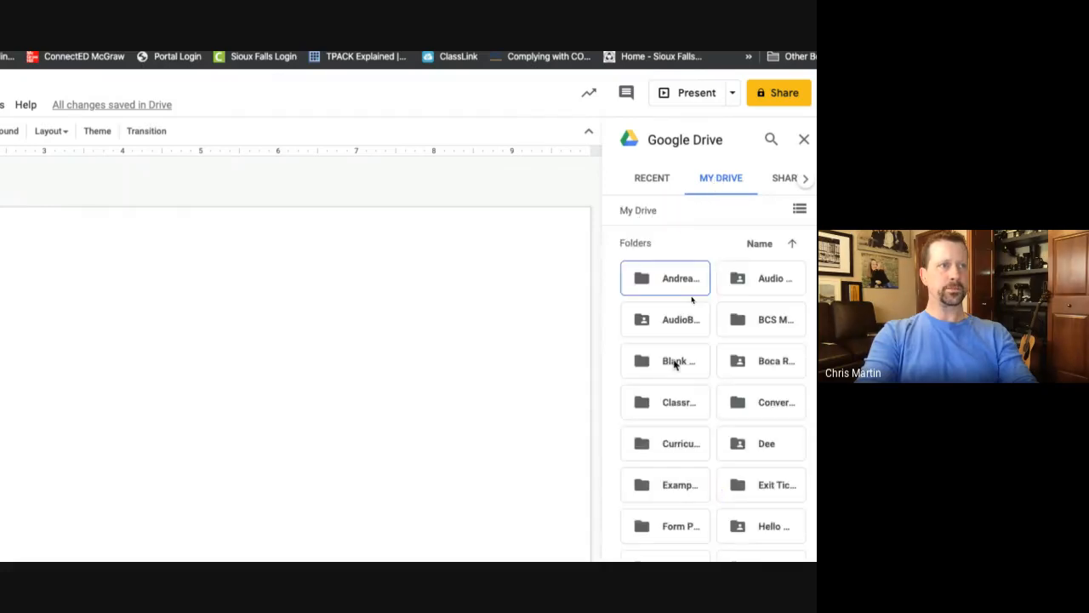
Step: Sort My Drive by last modified, open the "screenshots for worksheets" folder and show its files as a list
{"action": "left_click", "coordinate": [761, 245]}
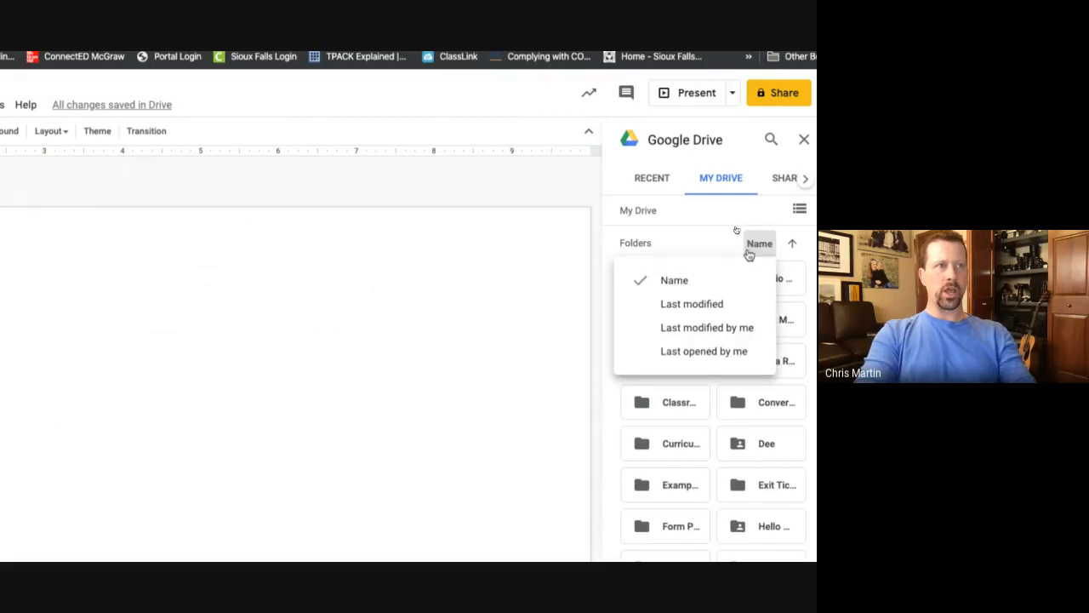
{"action": "left_click", "coordinate": [682, 303]}
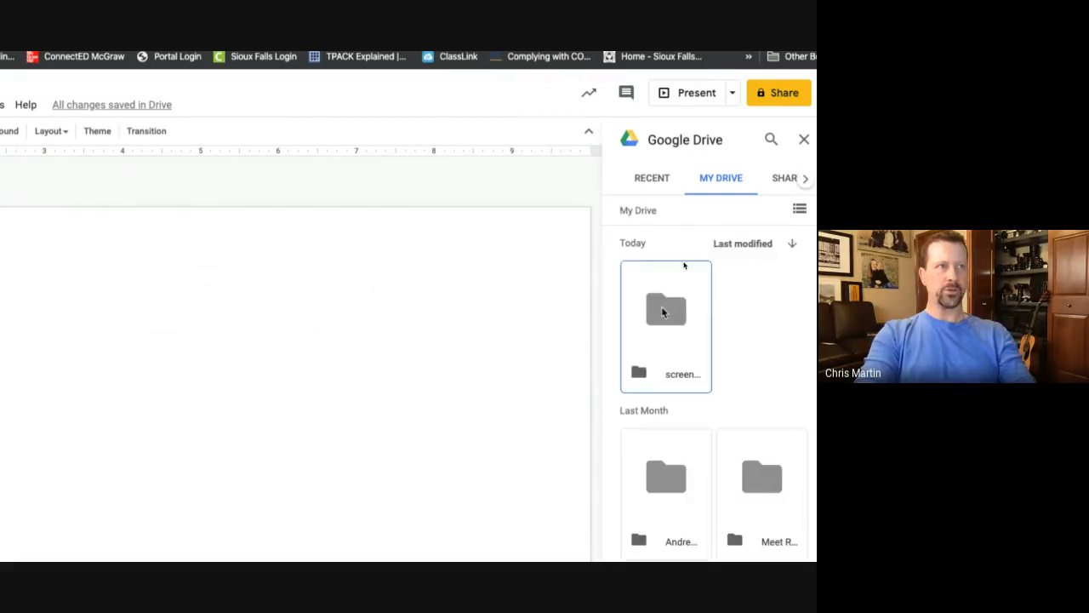
{"action": "left_click", "coordinate": [661, 309]}
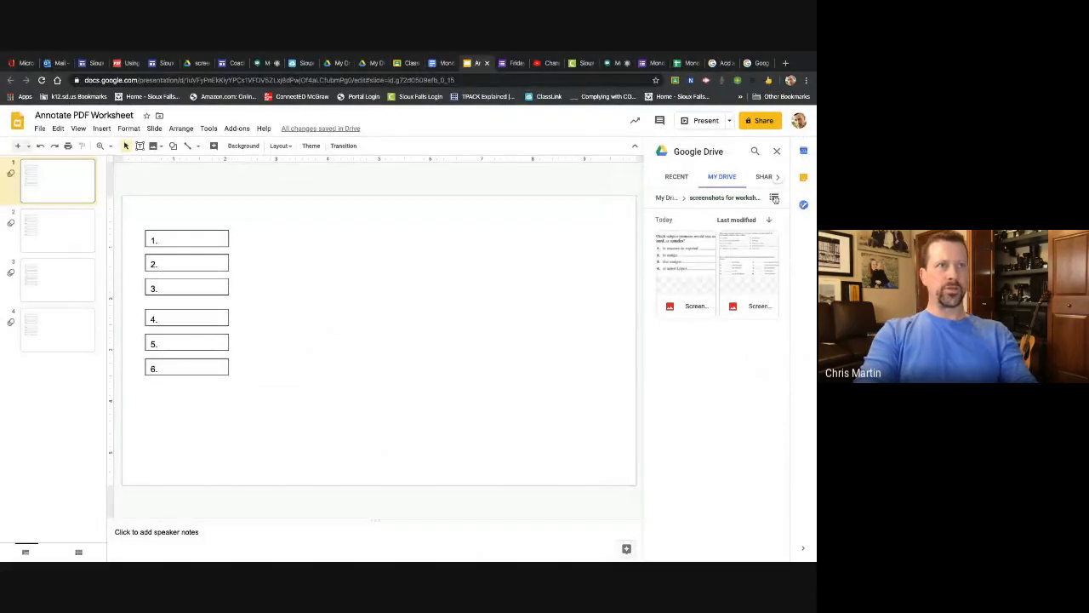
{"action": "left_click", "coordinate": [775, 199]}
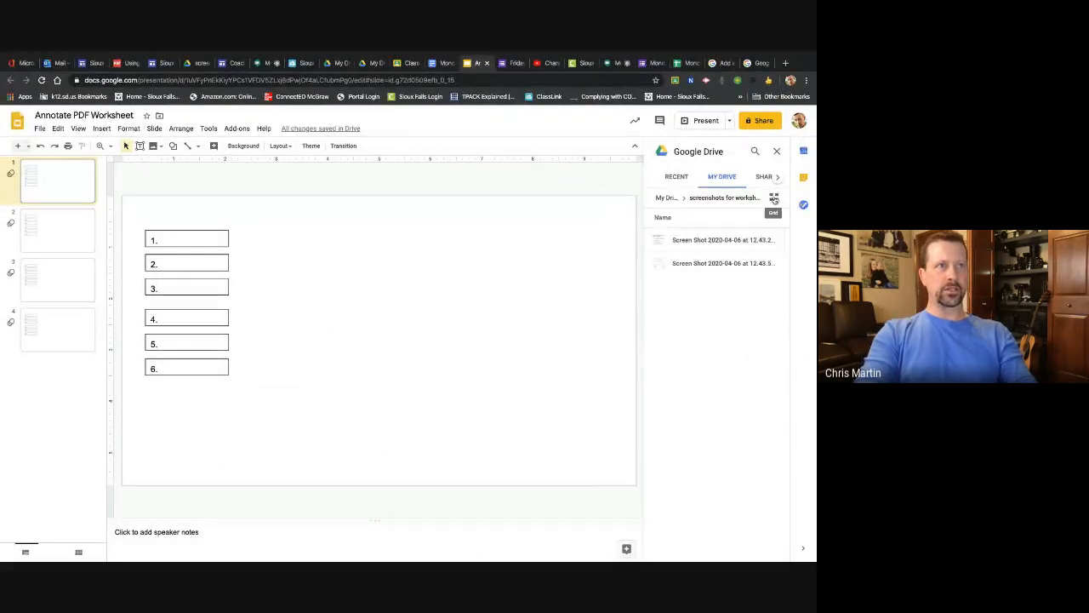
{"action": "left_click", "coordinate": [775, 198]}
{"action": "left_click", "coordinate": [774, 198]}
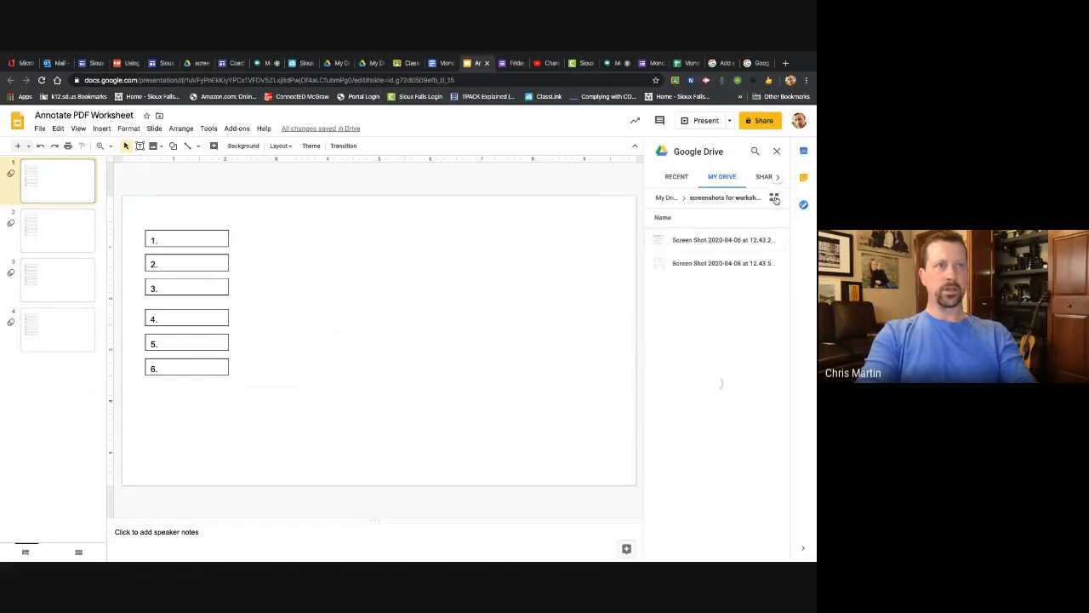
Step: Insert the 12.43.24 PM screenshot on the first slide and place it beside the numbered text boxes
{"action": "left_click", "coordinate": [690, 241]}
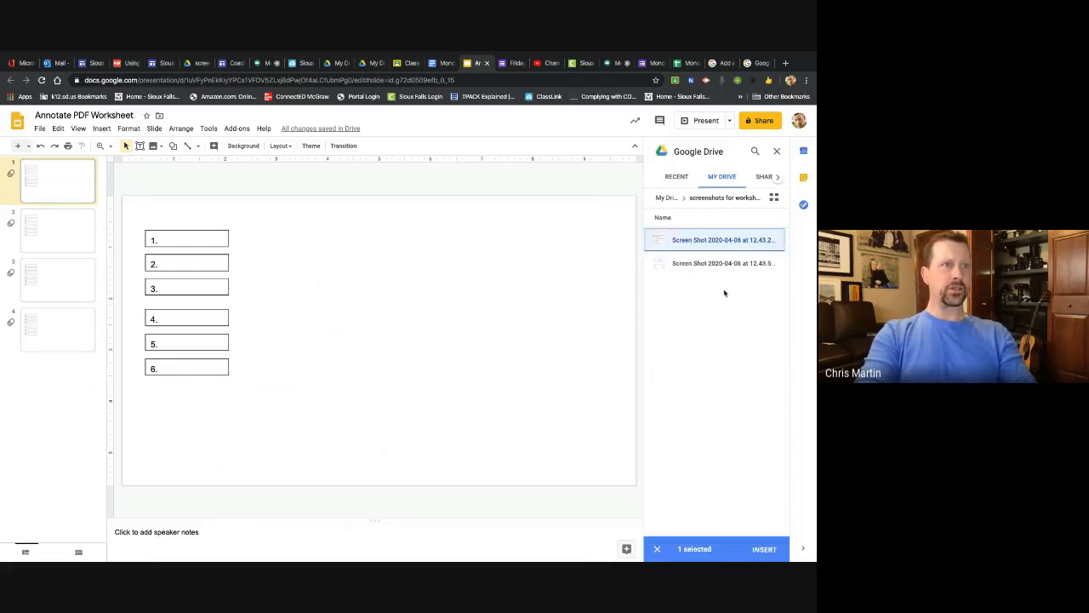
{"action": "left_click_drag", "start_coordinate": [716, 243], "coordinate": [472, 307]}
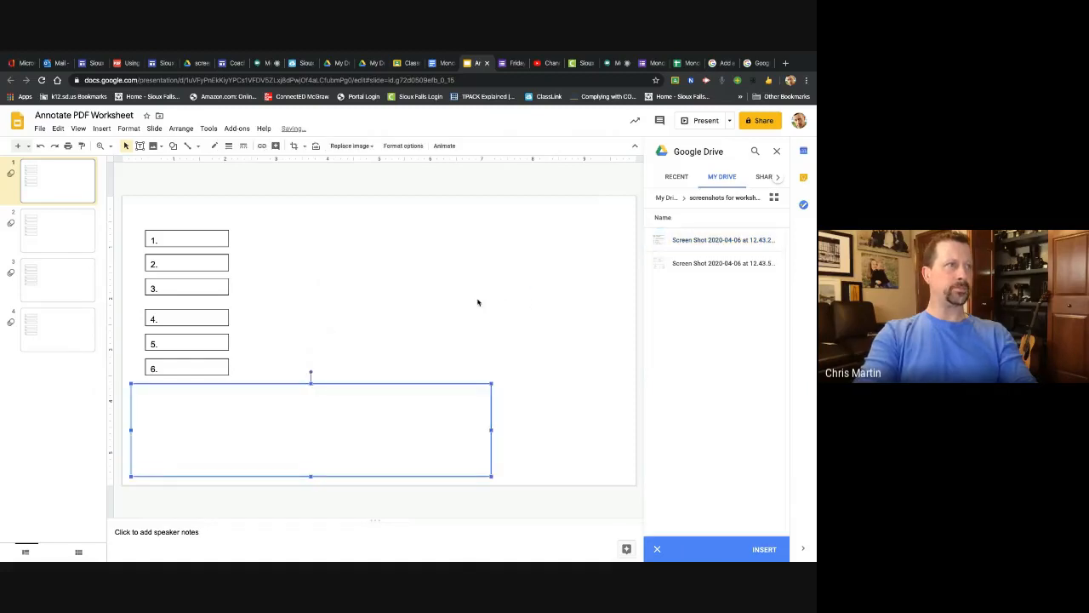
{"action": "left_click_drag", "start_coordinate": [318, 419], "coordinate": [428, 277]}
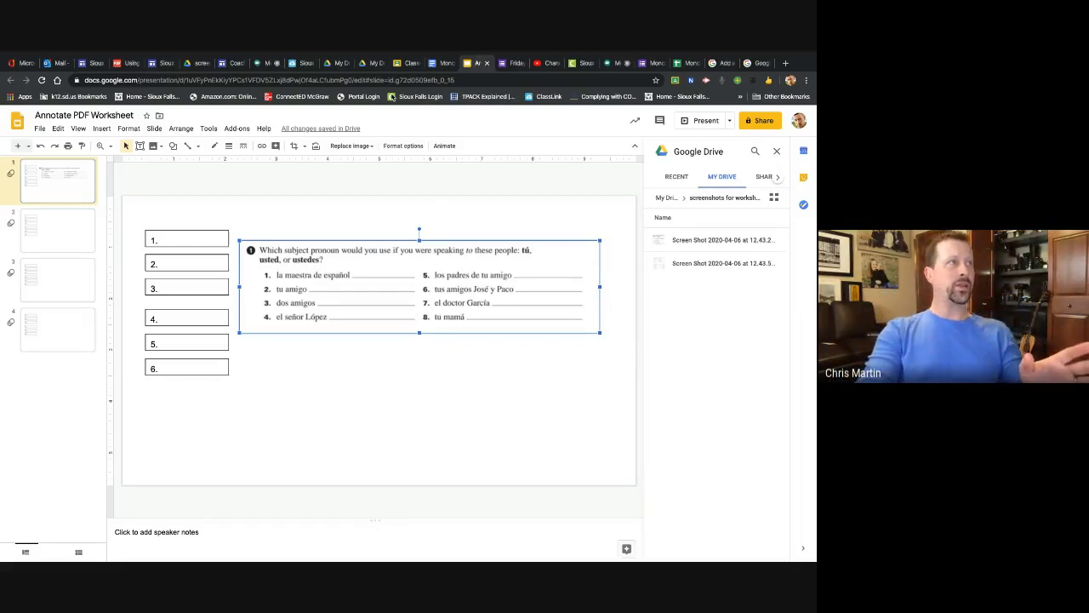
Step: Switch to the Google Meet call and copy the answer "usted" from its chat
{"action": "left_click", "coordinate": [262, 63]}
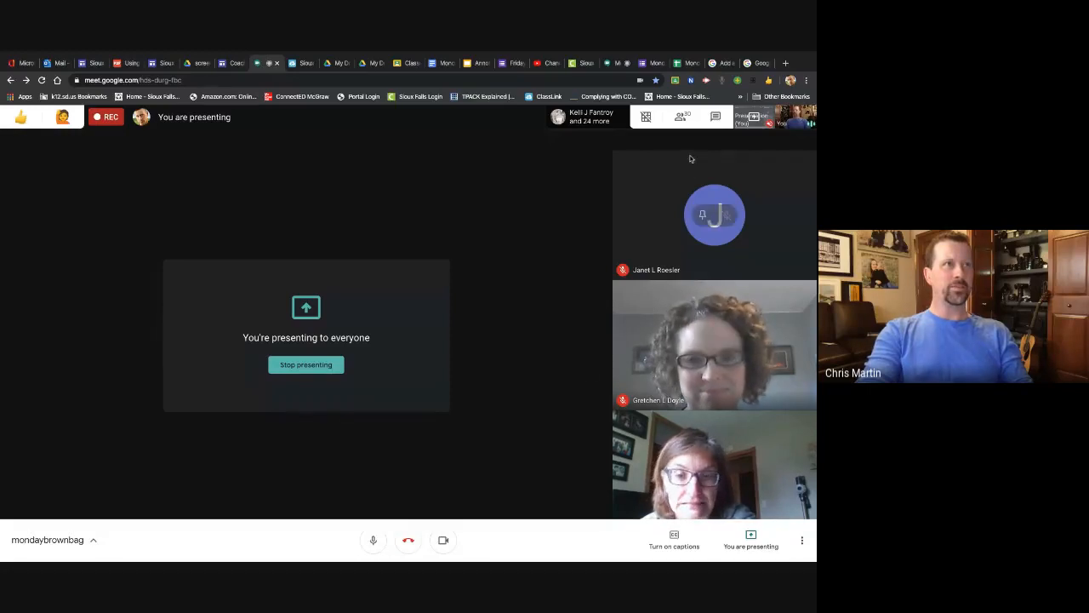
{"action": "left_click", "coordinate": [715, 116]}
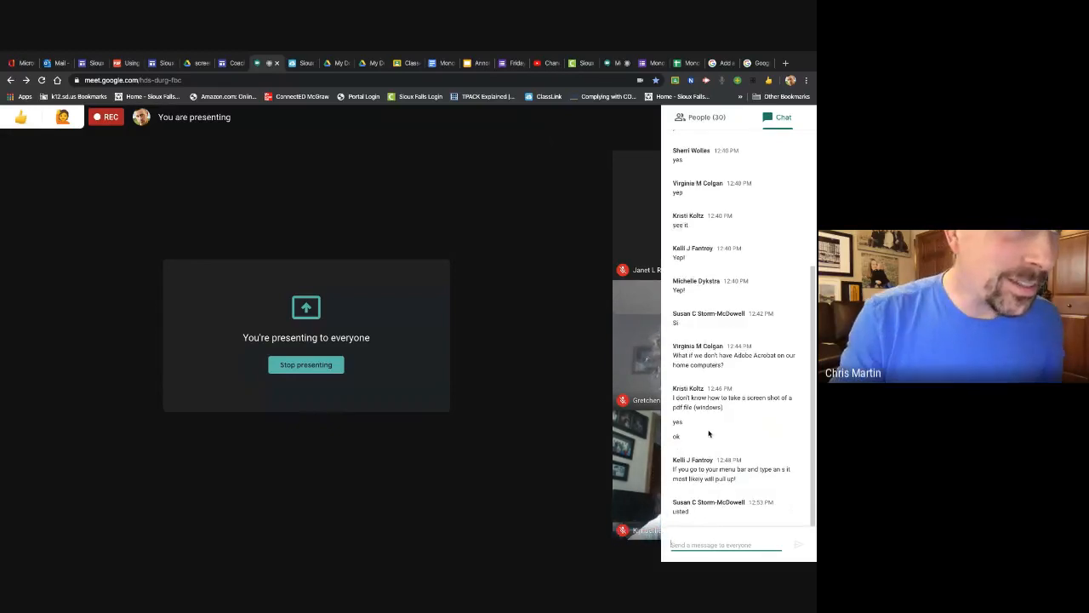
{"action": "left_click", "coordinate": [680, 513]}
{"action": "double_click", "coordinate": [679, 513]}
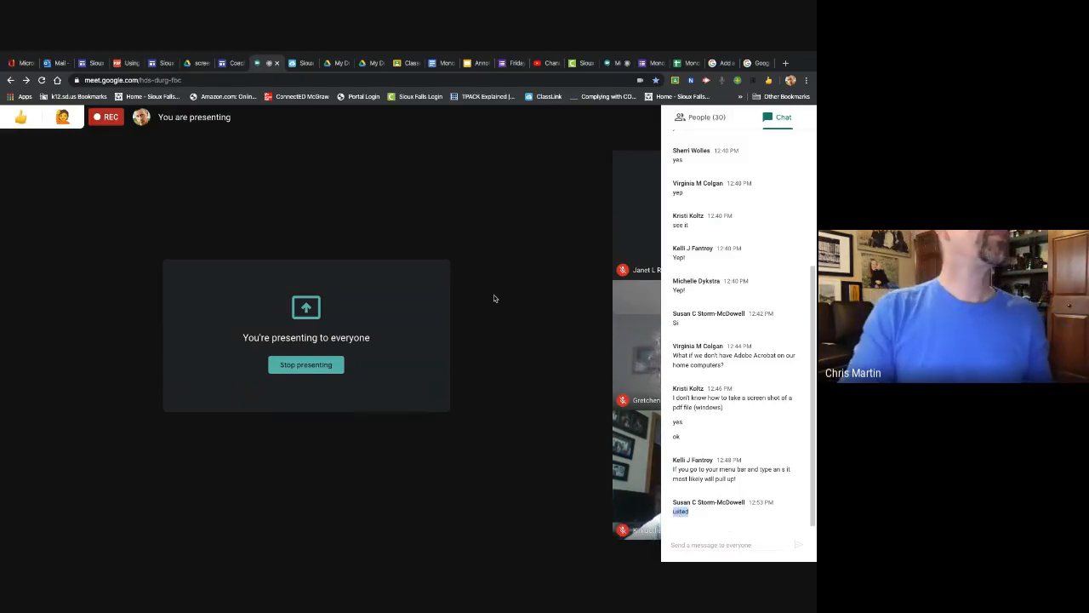
Step: Return to the presentation, enter "usted" in text box 1 and move the box onto the blank of question 1
{"action": "left_click", "coordinate": [477, 63]}
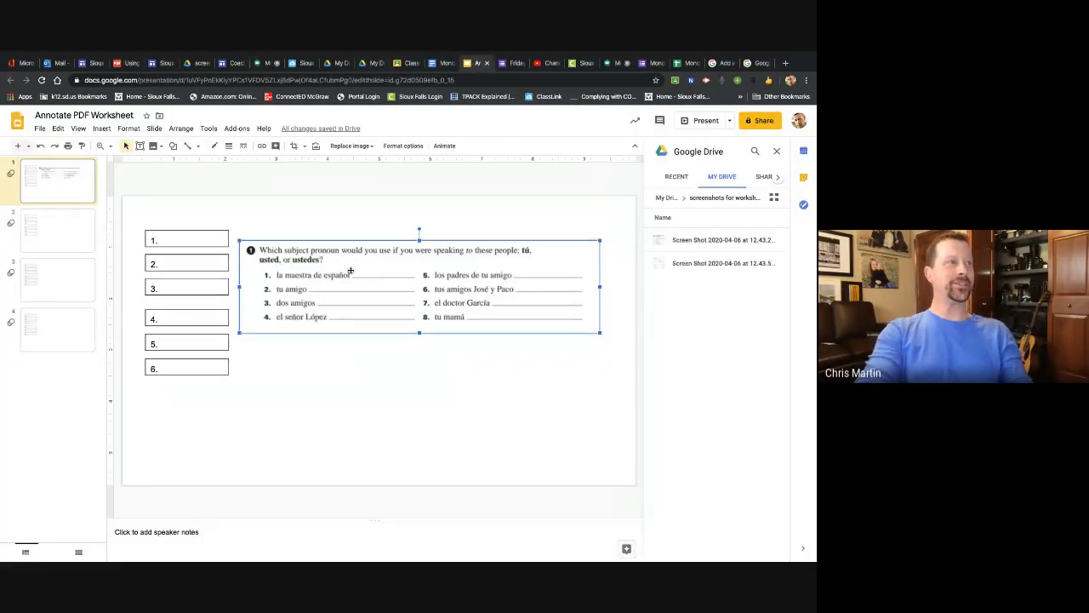
{"action": "left_click", "coordinate": [175, 244]}
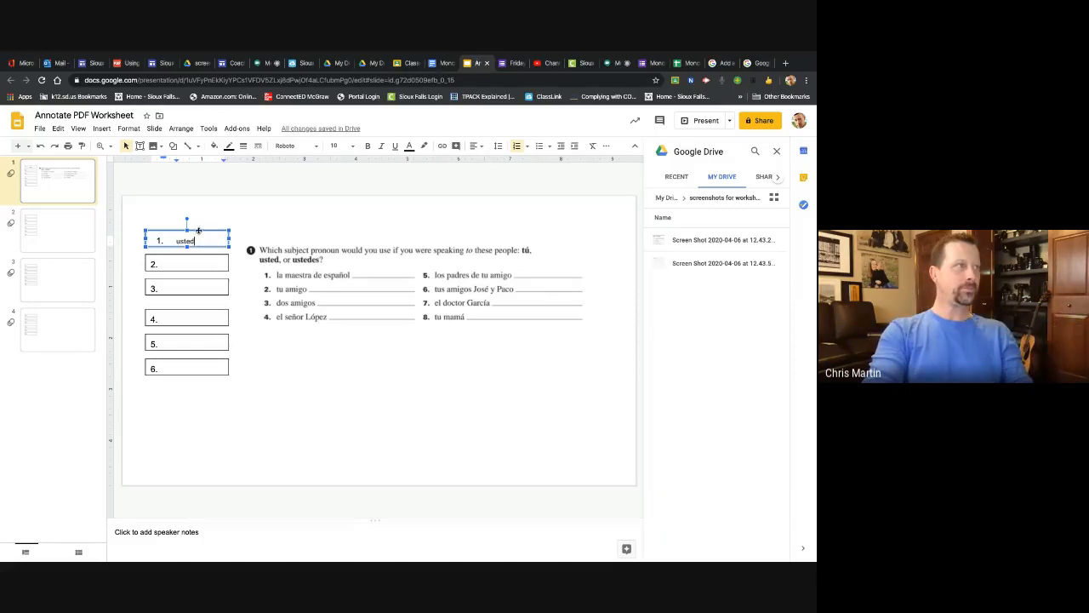
{"action": "left_click_drag", "start_coordinate": [198, 229], "coordinate": [394, 267]}
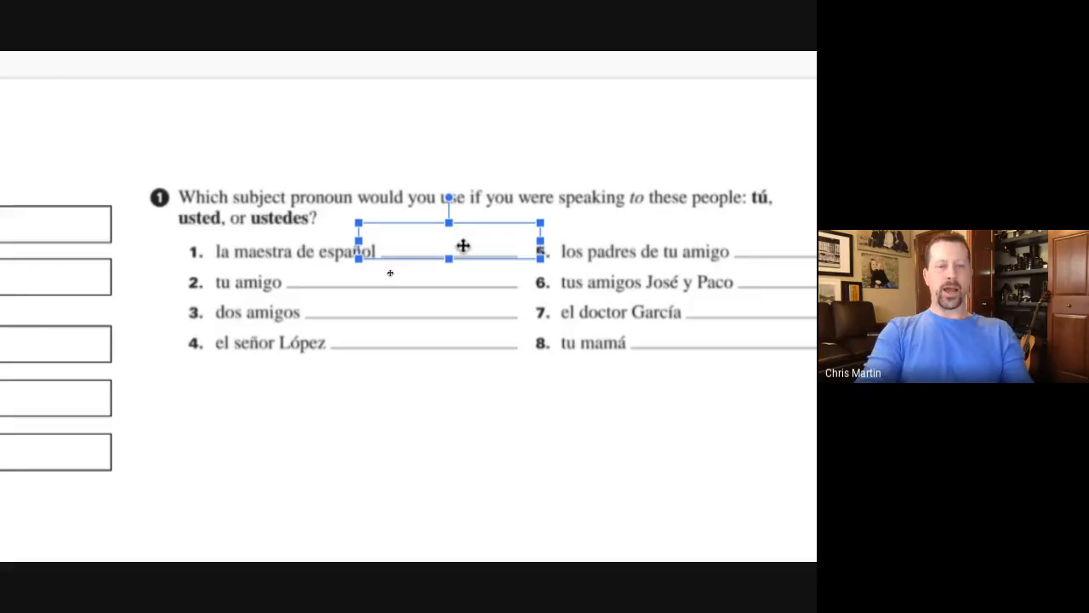
Step: Send the worksheet screenshot to the back, behind the text boxes
{"action": "left_click", "coordinate": [365, 301]}
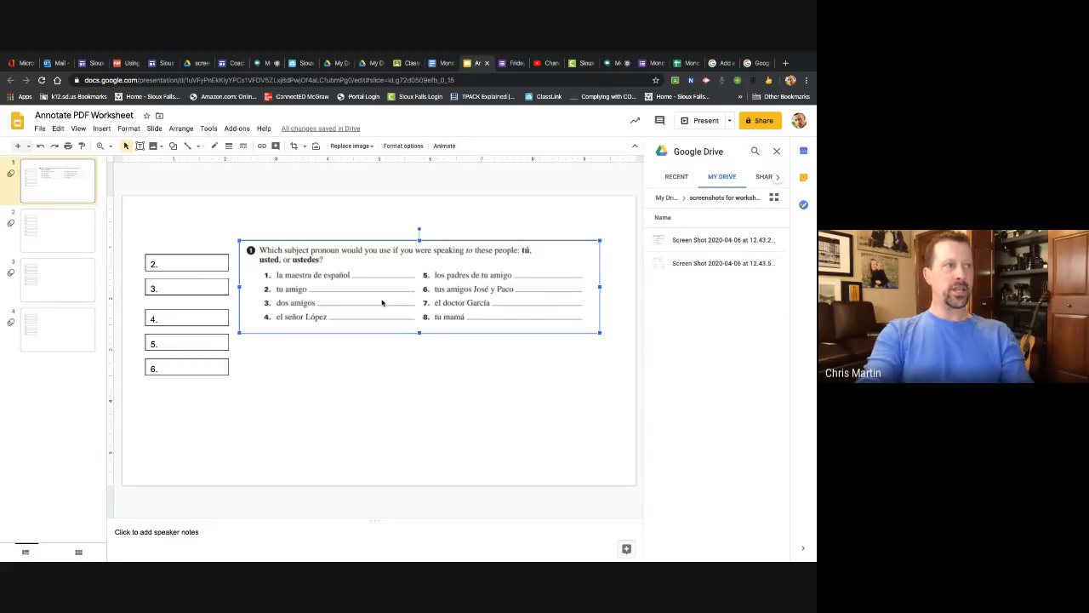
{"action": "right_click", "coordinate": [382, 303]}
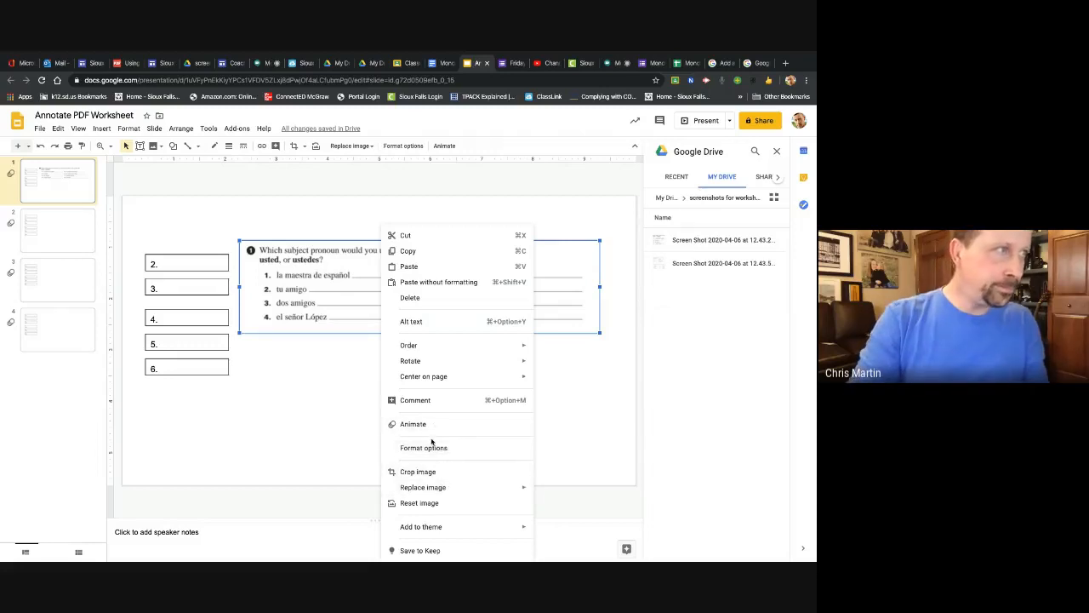
{"action": "mouse_move", "coordinate": [410, 347]}
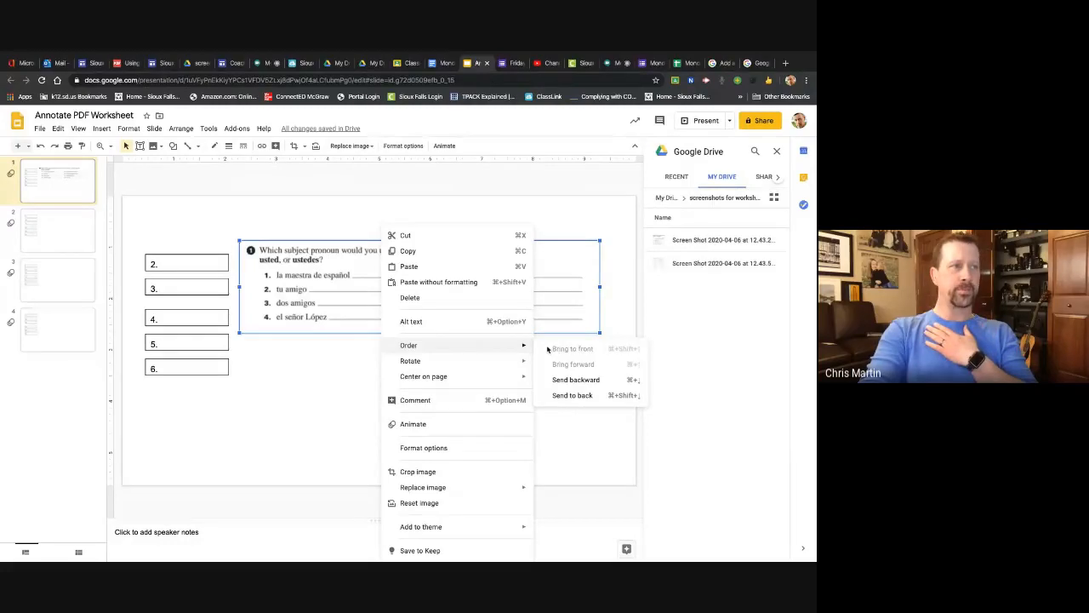
{"action": "left_click", "coordinate": [577, 396]}
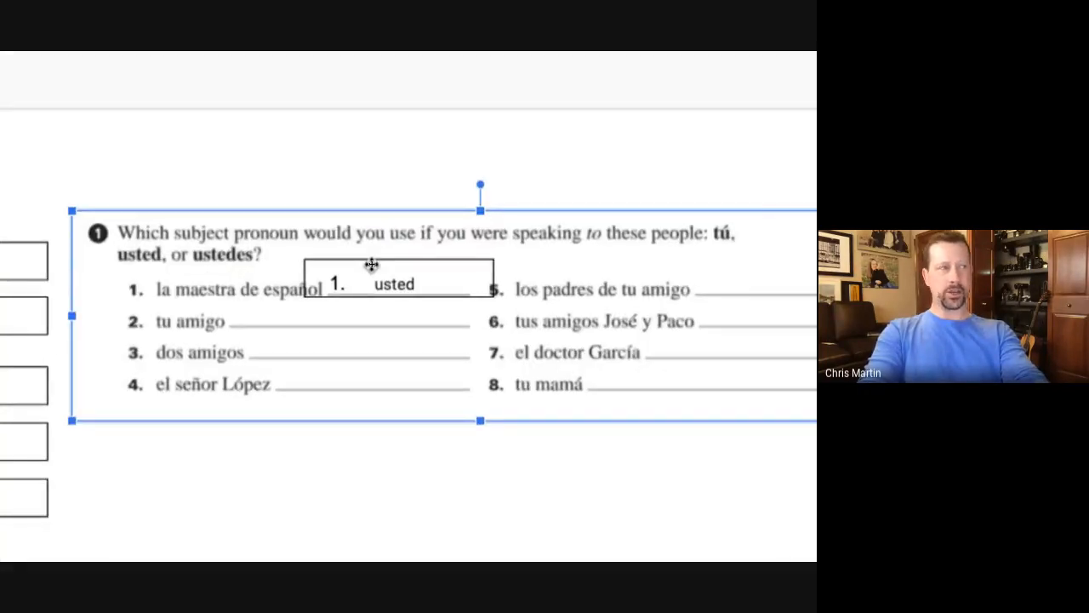
Step: Remove the list number from the "usted" text box, keeping the answer, and go back to the first slide
{"action": "double_click", "coordinate": [360, 276]}
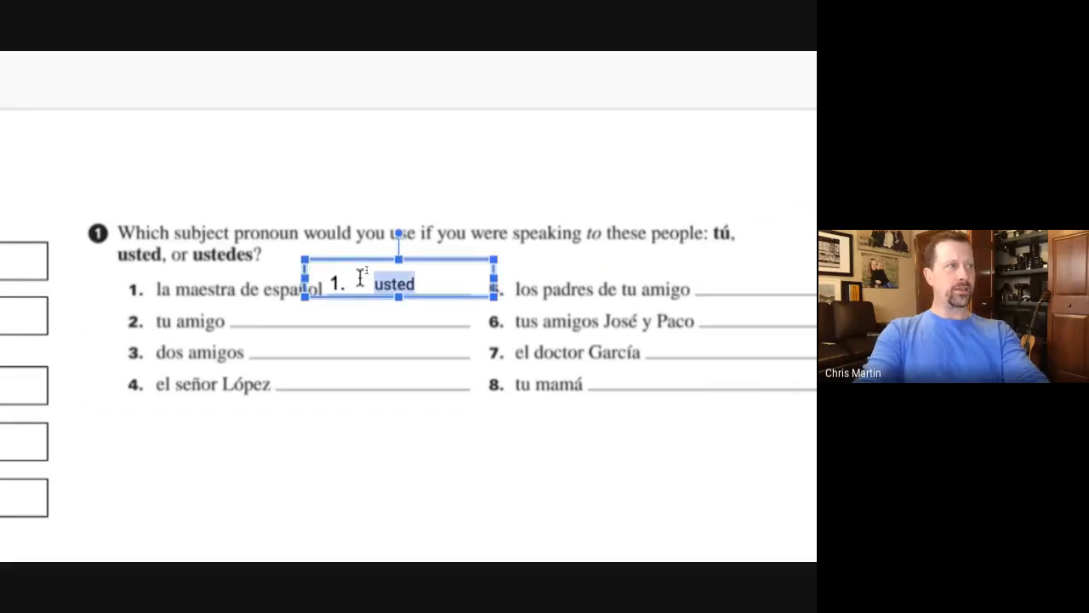
{"action": "left_click", "coordinate": [360, 277]}
{"action": "key", "text": "BackSpace"}
{"action": "key", "text": "BackSpace"}
{"action": "key", "text": "BackSpace"}
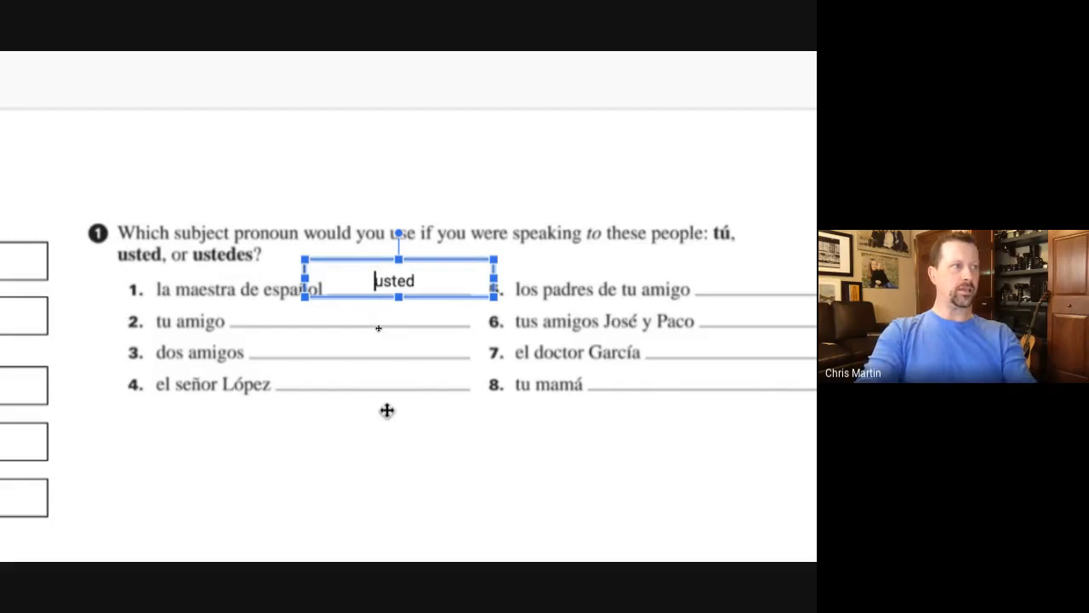
{"action": "left_click", "coordinate": [386, 410]}
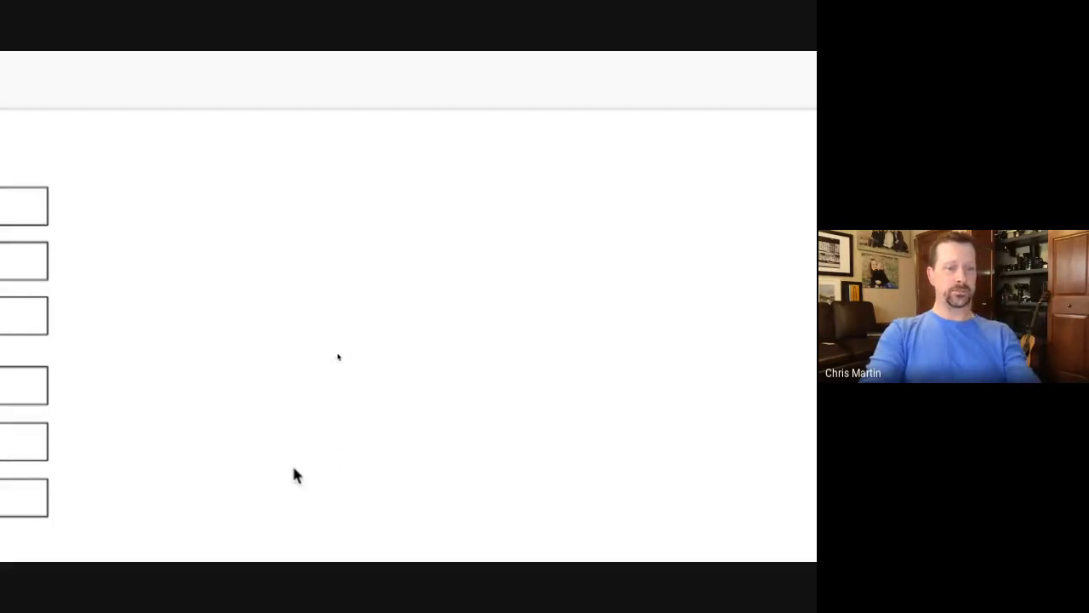
{"action": "left_click", "coordinate": [60, 195]}
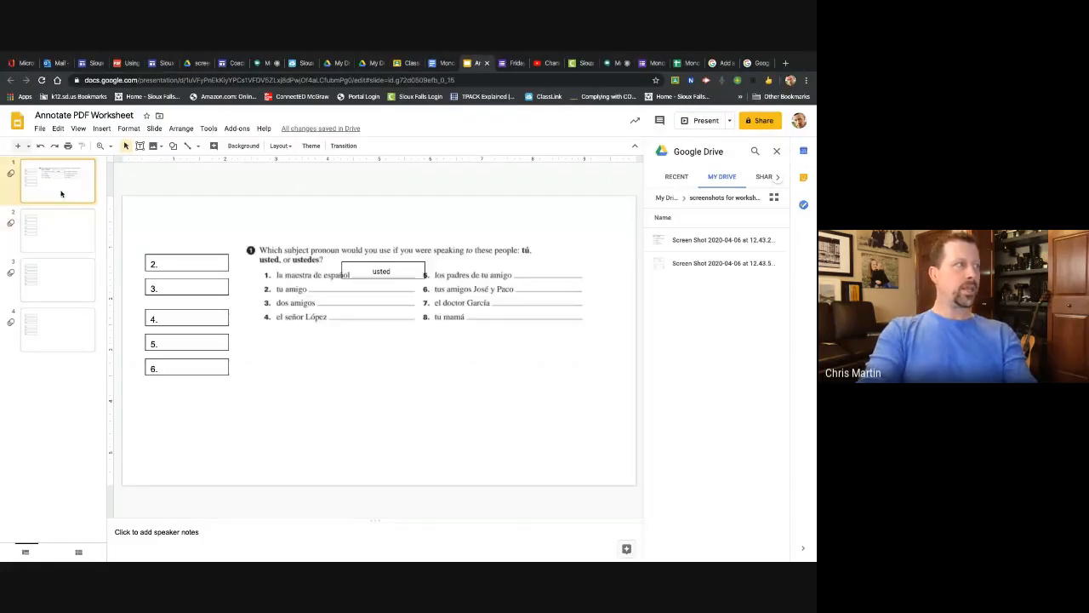
Step: Replace the number in text box 2 with "tu" and move the box onto the blank of question 2
{"action": "left_click", "coordinate": [194, 255]}
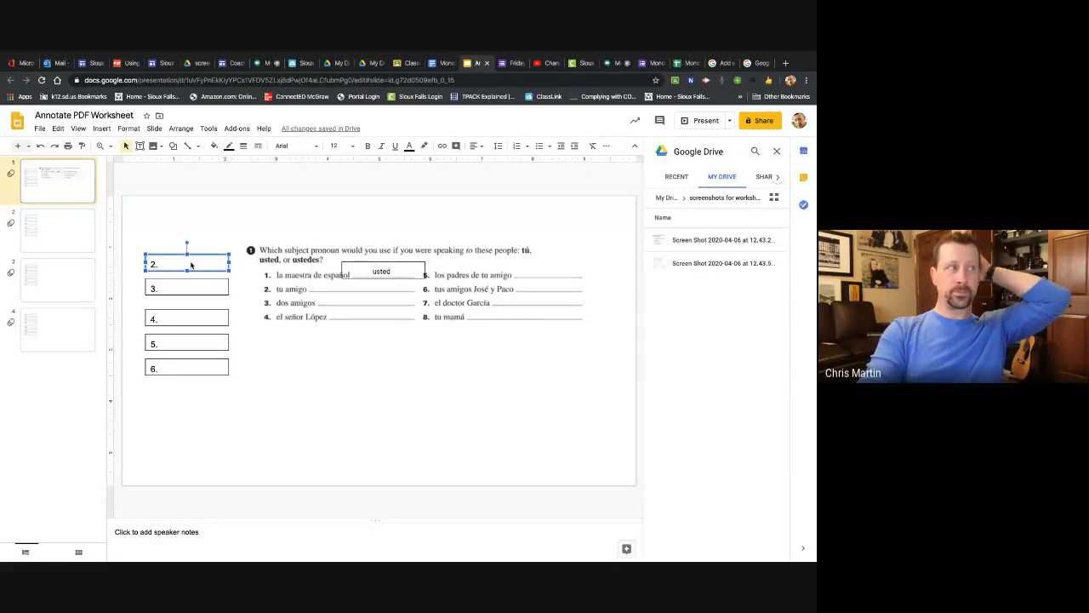
{"action": "left_click", "coordinate": [191, 266]}
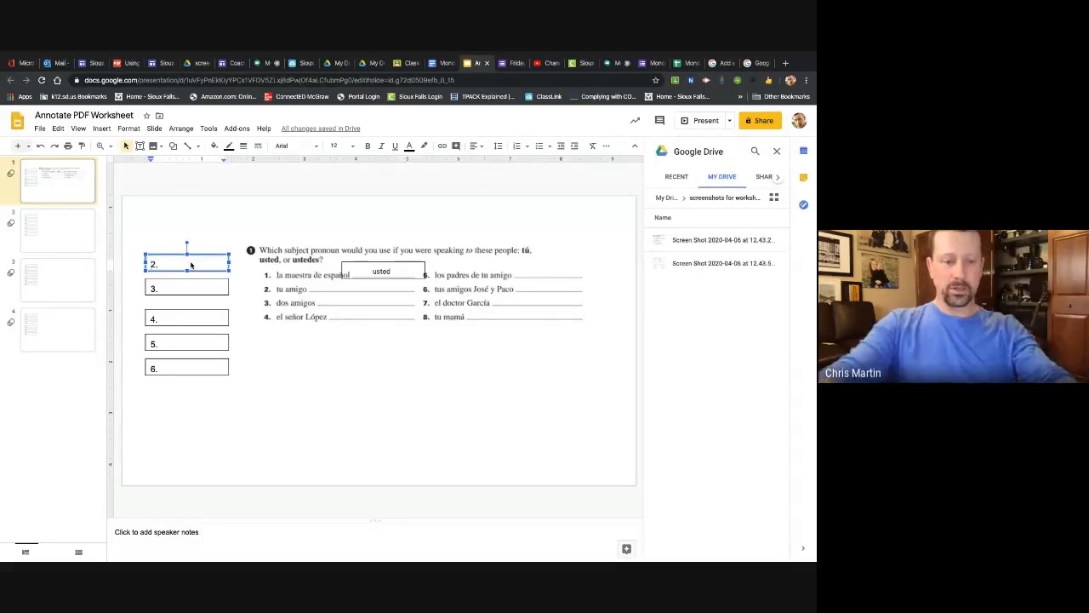
{"action": "key", "text": "BackSpace"}
{"action": "key", "text": "BackSpace"}
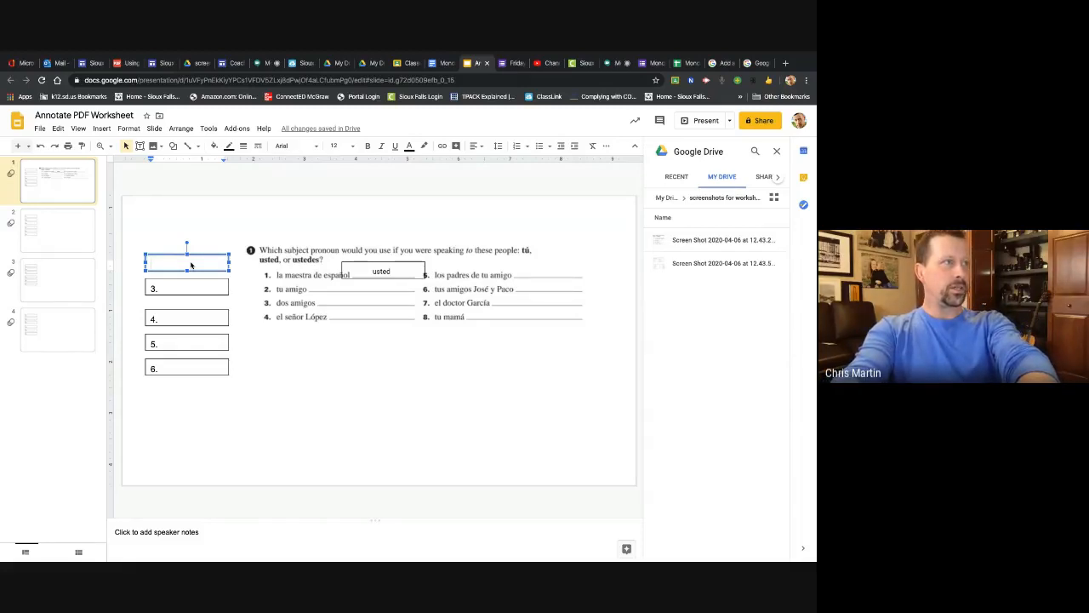
{"action": "type", "text": "T"}
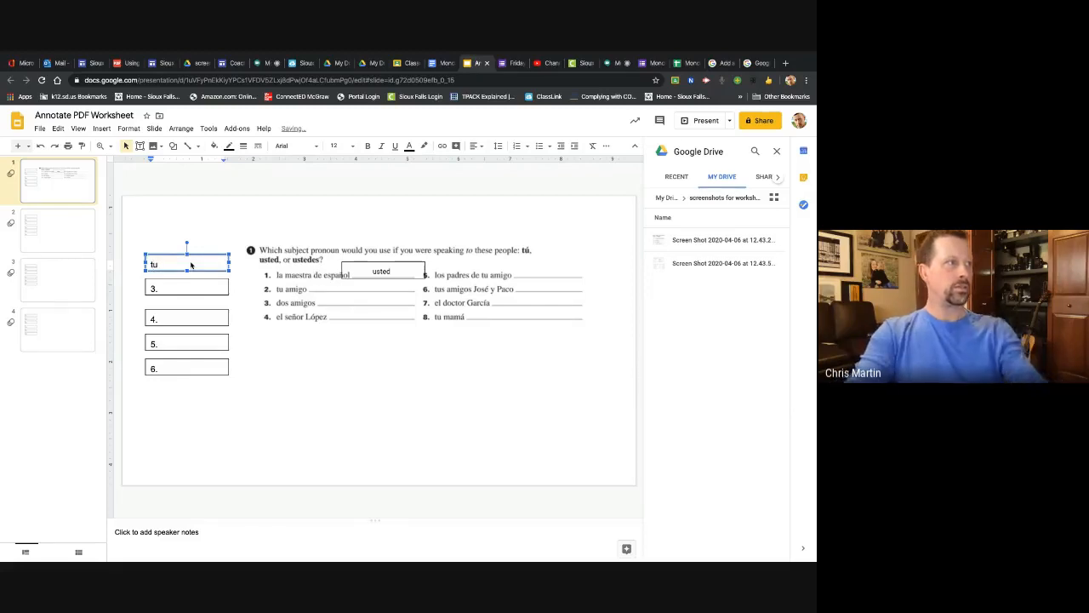
{"action": "left_click", "coordinate": [201, 254]}
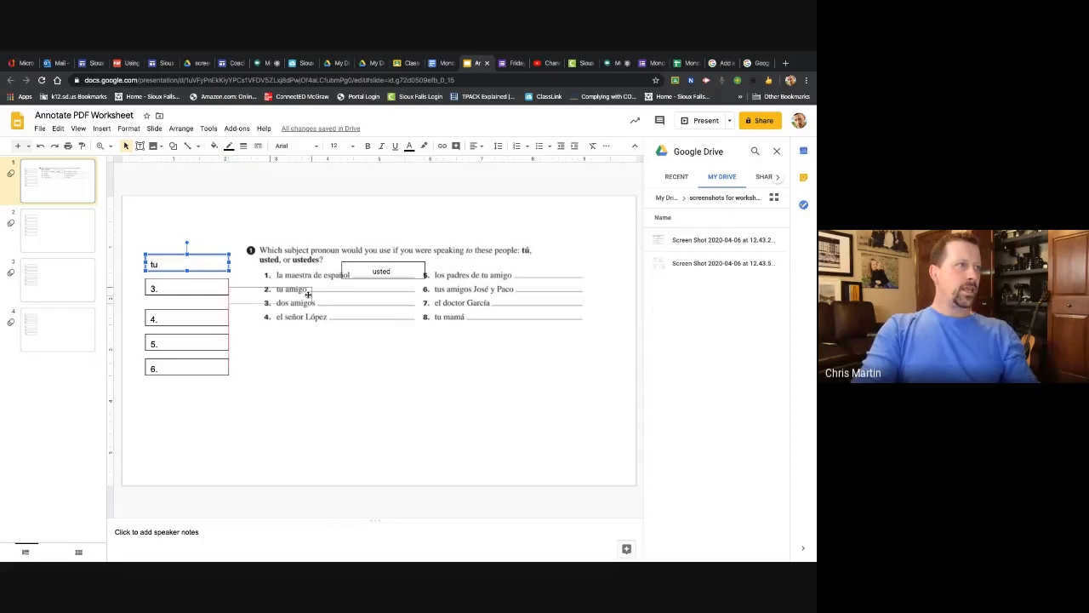
{"action": "left_click_drag", "start_coordinate": [366, 275], "coordinate": [367, 278]}
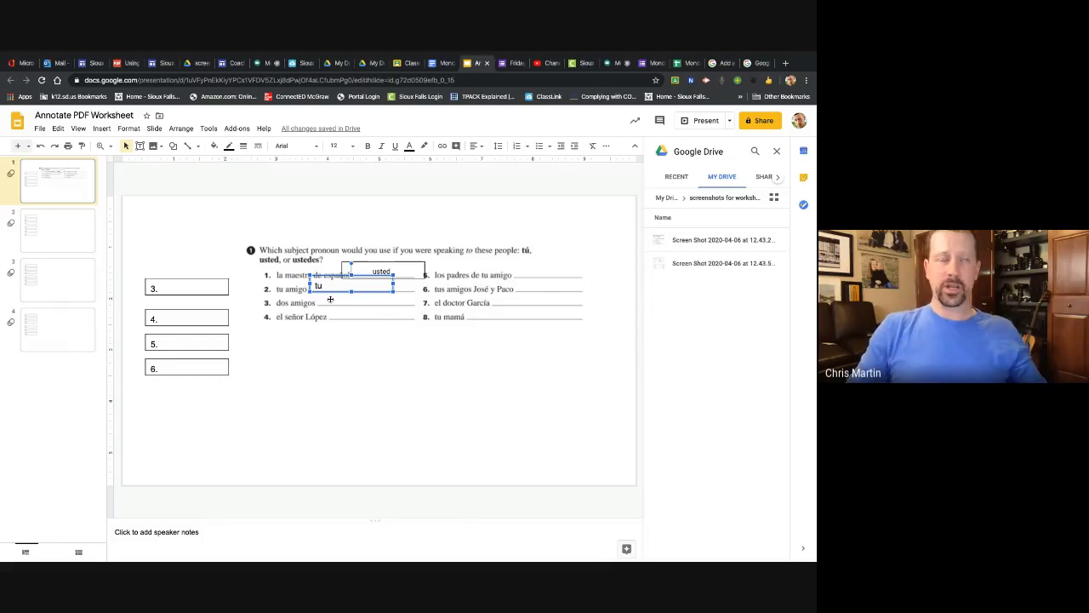
Step: Move text boxes 3 and 4 onto the blanks of questions 3 and 4
{"action": "left_click", "coordinate": [328, 346]}
{"action": "left_click_drag", "start_coordinate": [197, 281], "coordinate": [367, 292]}
{"action": "left_click", "coordinate": [179, 312]}
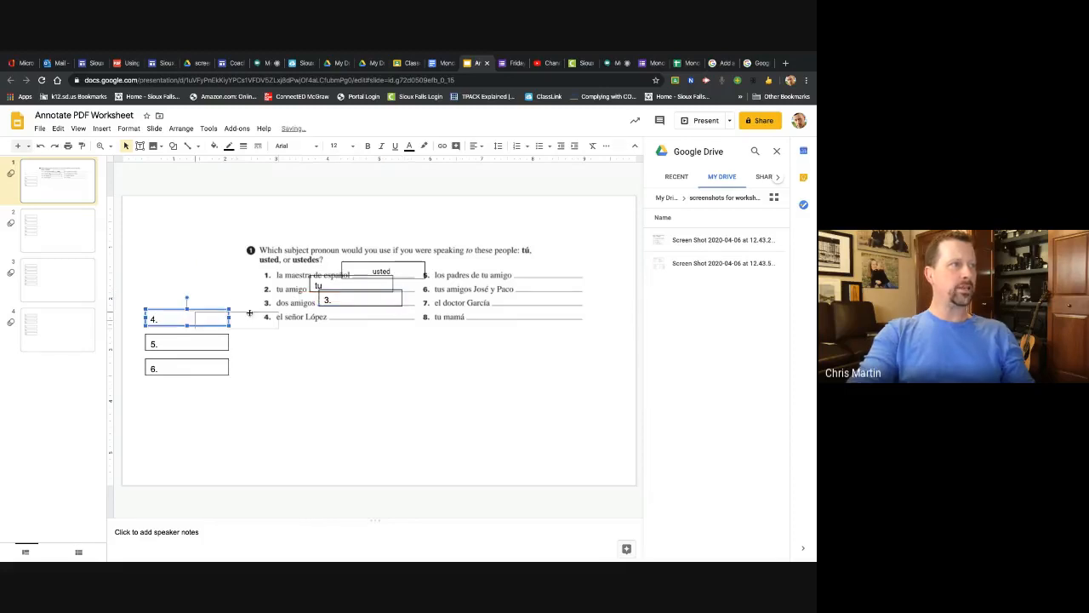
{"action": "left_click_drag", "start_coordinate": [363, 301], "coordinate": [360, 308]}
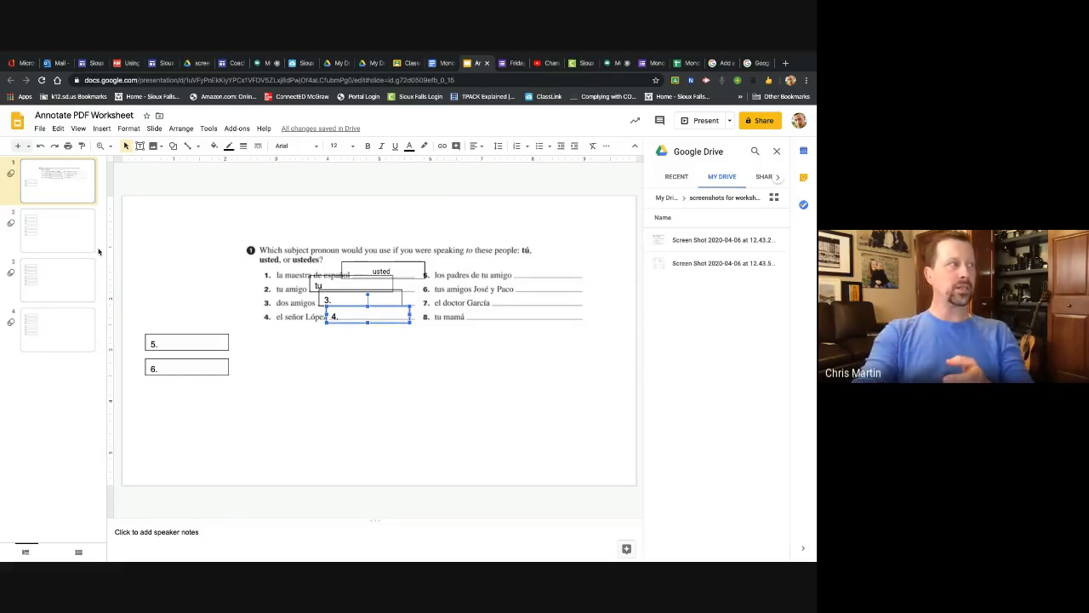
Step: View the second slide, check the Google Meet chat for new messages, and return to the presentation's first slide
{"action": "left_click", "coordinate": [73, 235]}
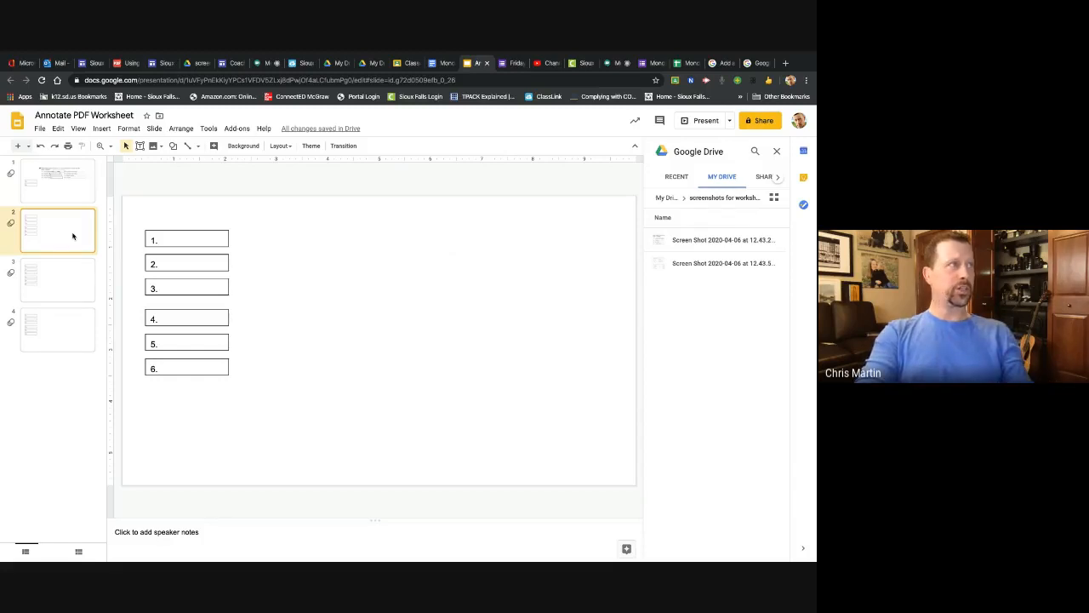
{"action": "left_click", "coordinate": [263, 63]}
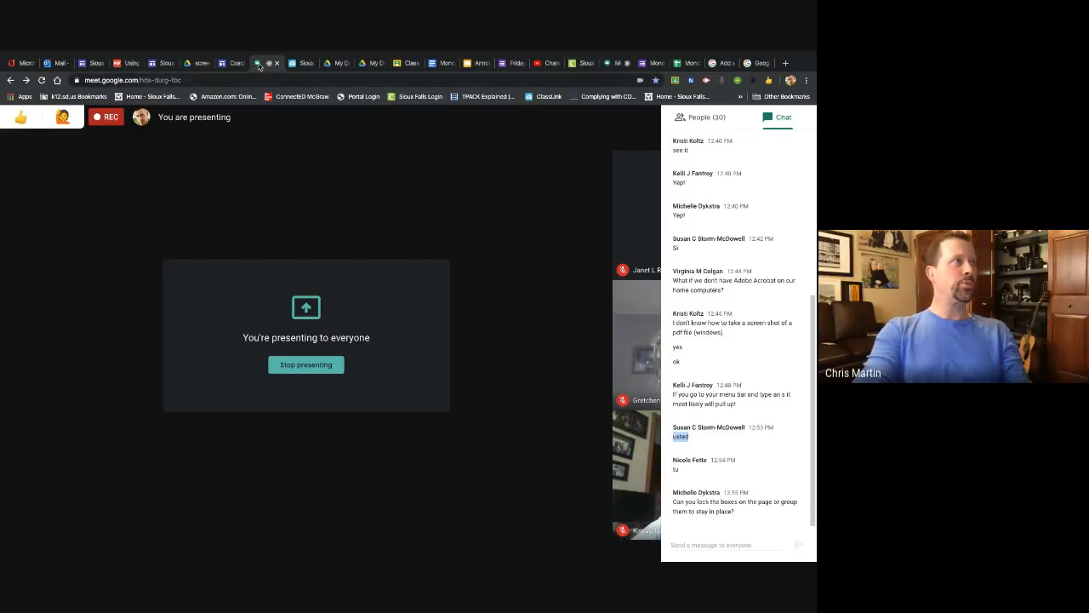
{"action": "left_click", "coordinate": [470, 63]}
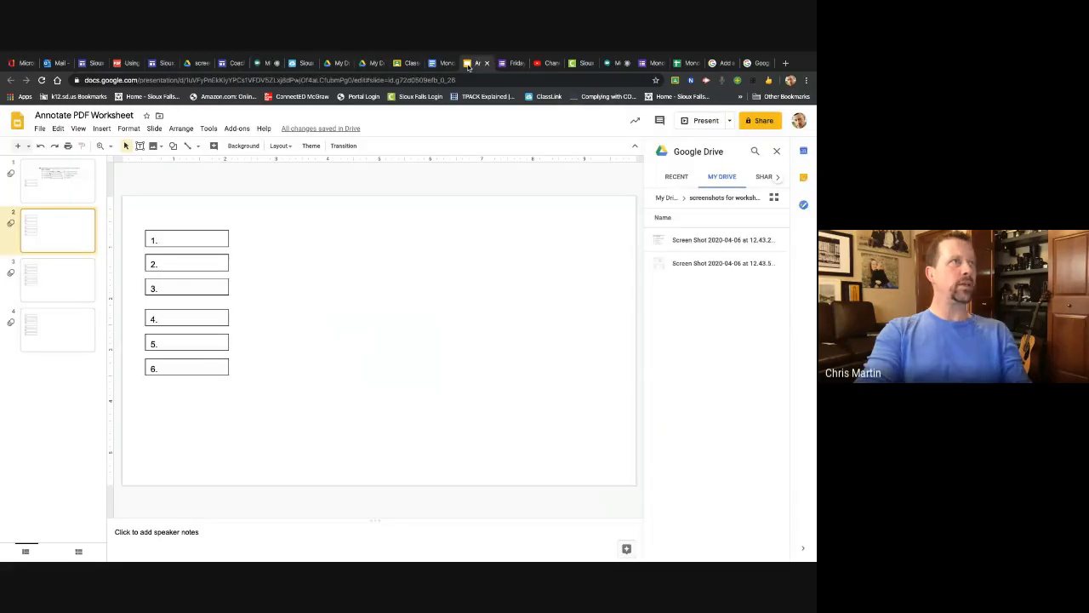
{"action": "left_click", "coordinate": [44, 191]}
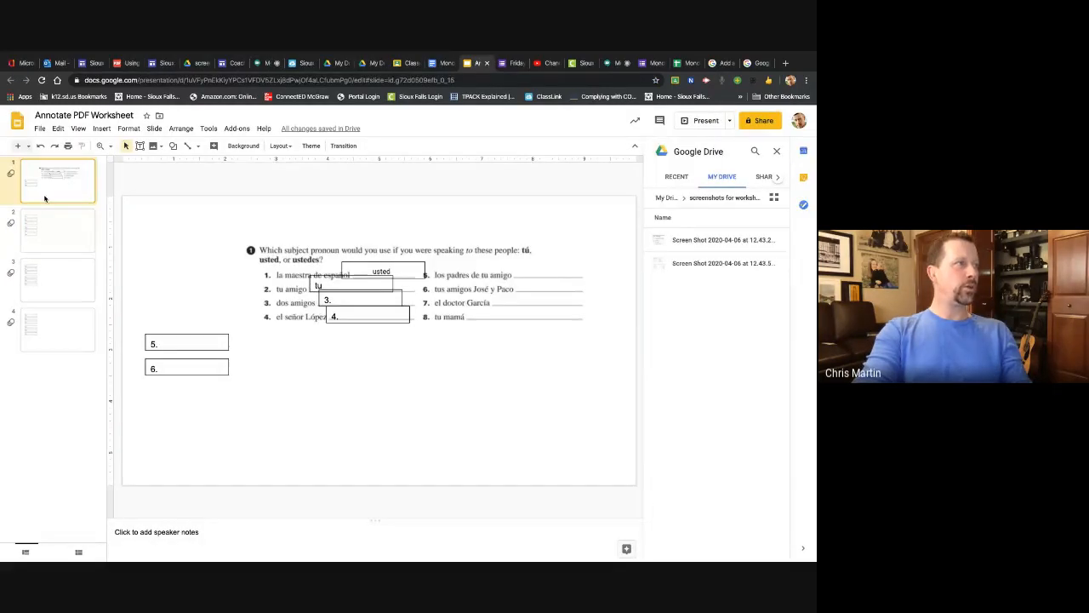
Step: Move text boxes 5 and 6 onto the blanks of questions 5 and 6, making box 6 slightly shorter
{"action": "left_click", "coordinate": [292, 267]}
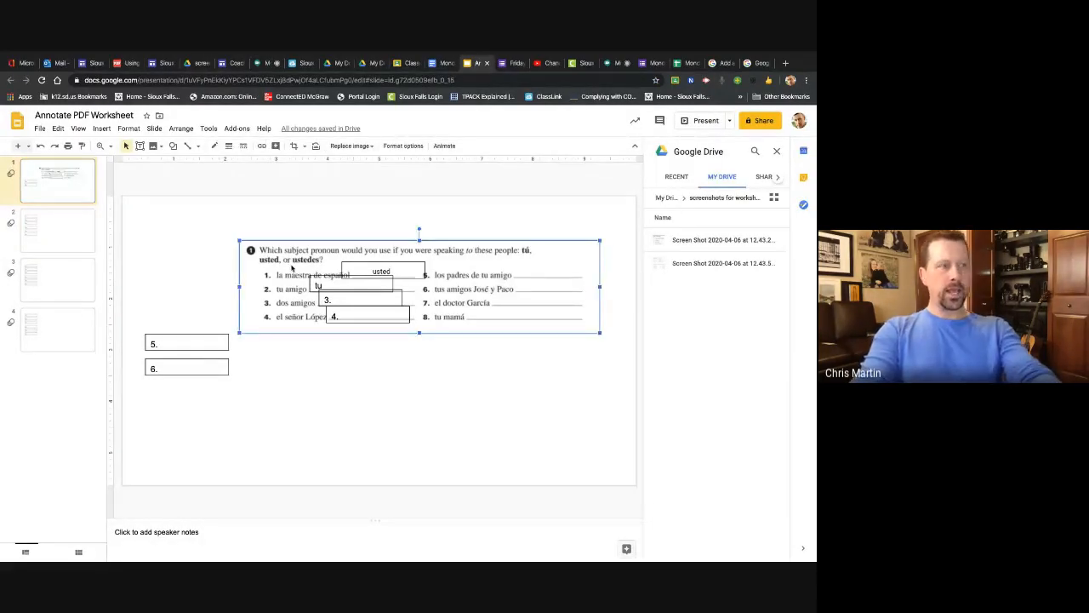
{"action": "left_click", "coordinate": [171, 337]}
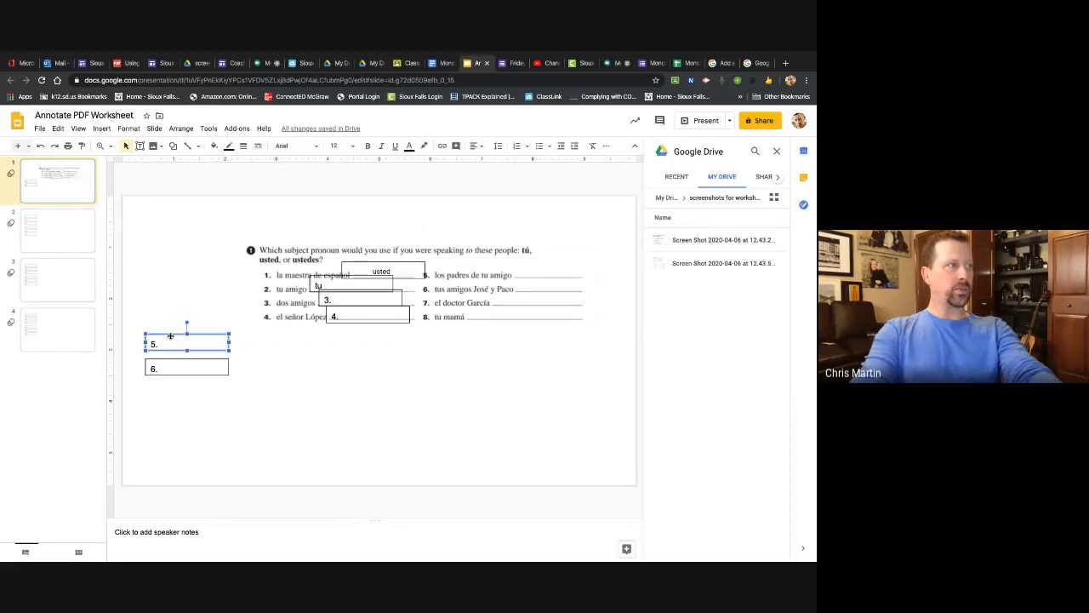
{"action": "left_click_drag", "start_coordinate": [170, 339], "coordinate": [540, 267]}
{"action": "left_click", "coordinate": [183, 362]}
{"action": "left_click_drag", "start_coordinate": [183, 363], "coordinate": [547, 282]}
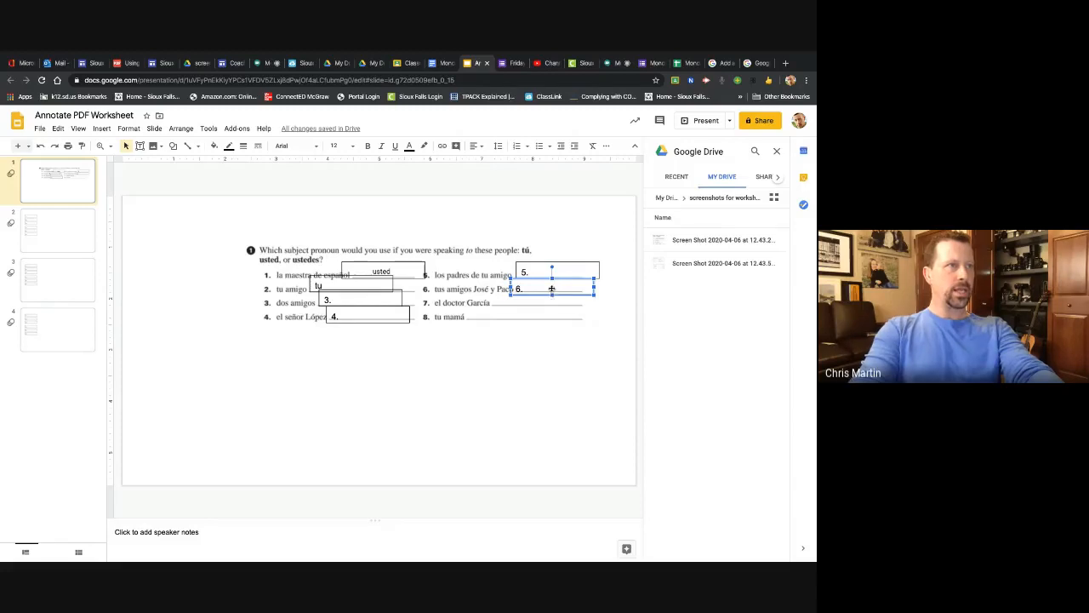
{"action": "left_click_drag", "start_coordinate": [551, 277], "coordinate": [560, 282]}
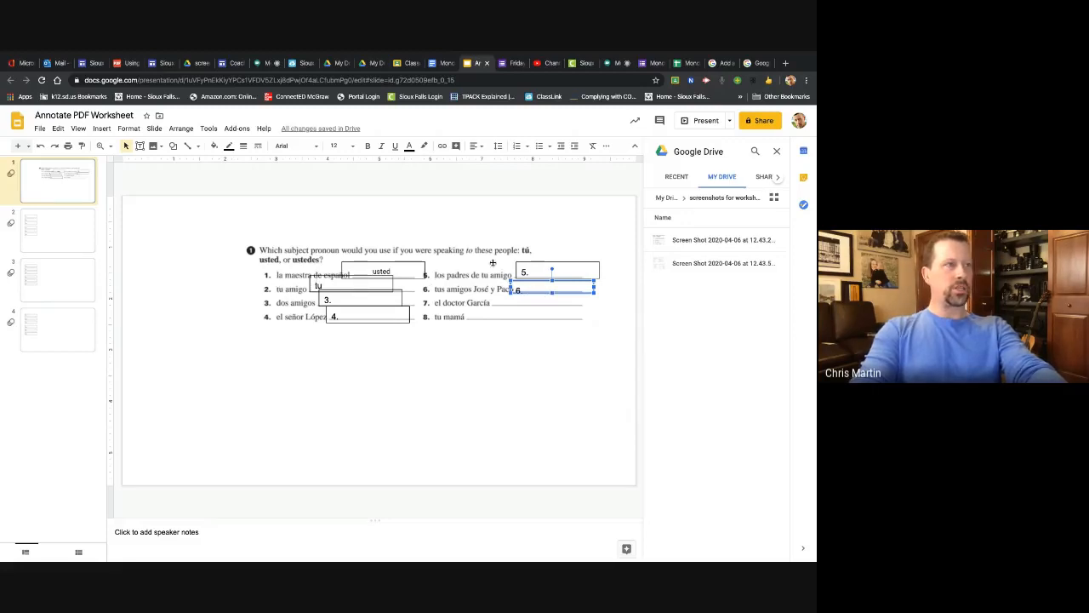
Step: Group all six answer text boxes together with the worksheet screenshot
{"action": "left_click", "coordinate": [537, 262], "text": "shift"}
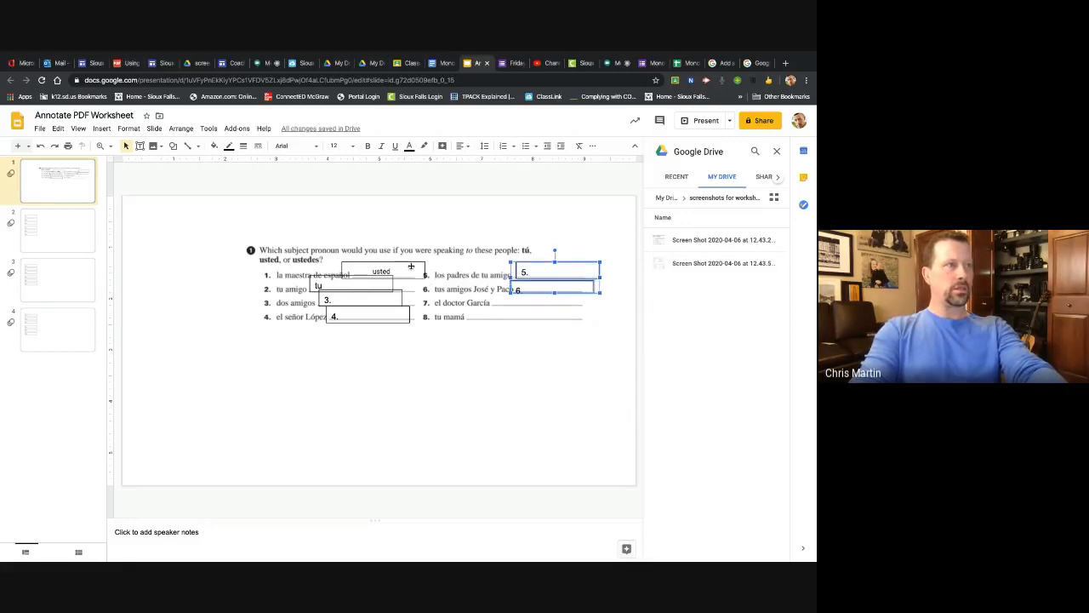
{"action": "left_click", "coordinate": [351, 277], "text": "shift"}
{"action": "left_click", "coordinate": [327, 277], "text": "shift"}
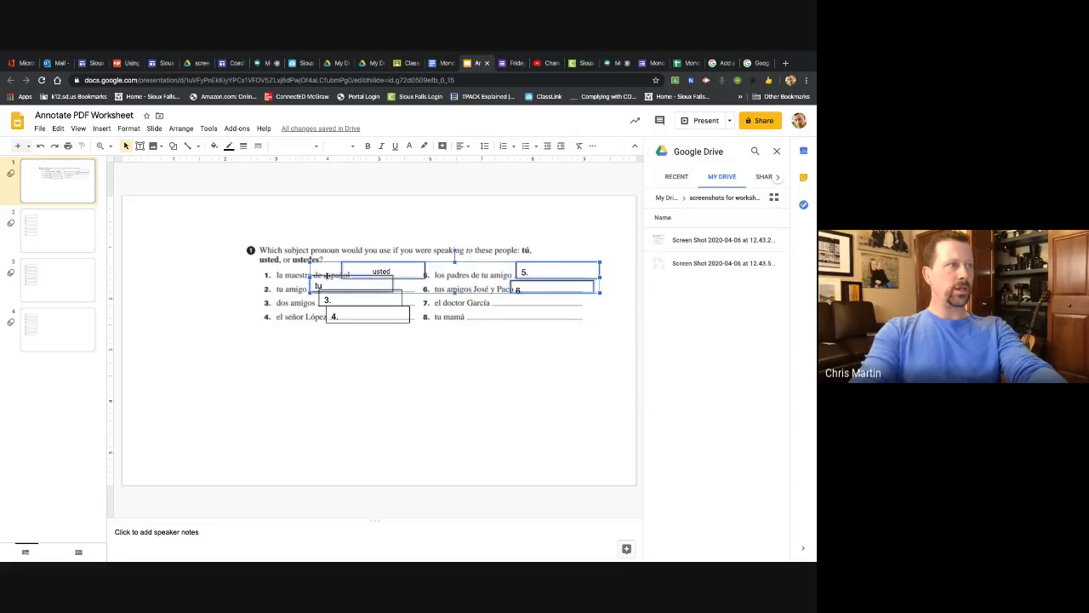
{"action": "left_click", "coordinate": [324, 303], "text": "shift"}
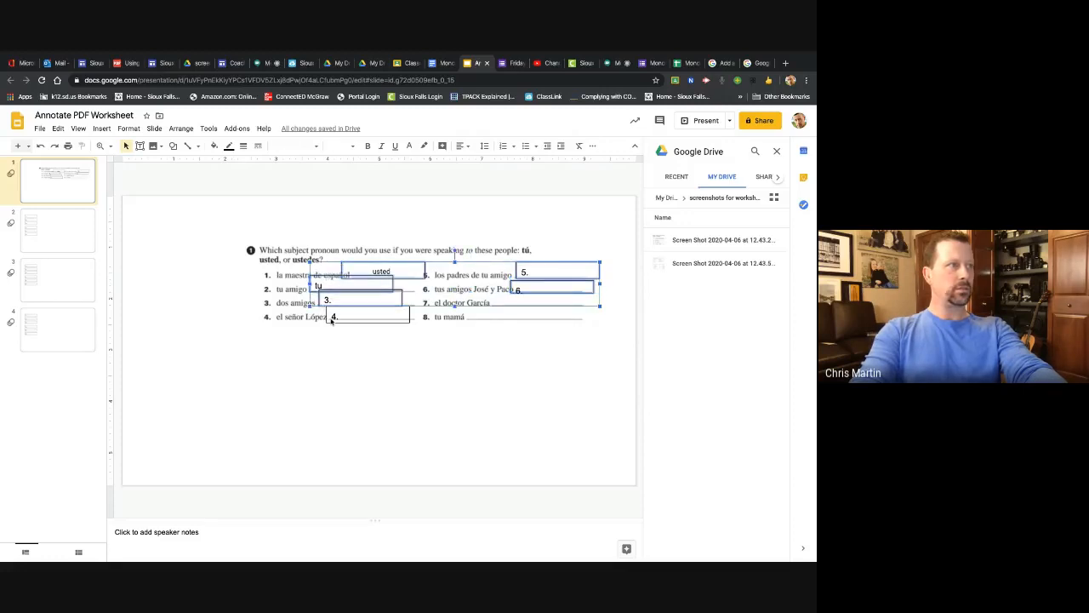
{"action": "left_click", "coordinate": [333, 319], "text": "shift"}
{"action": "left_click", "coordinate": [279, 303]}
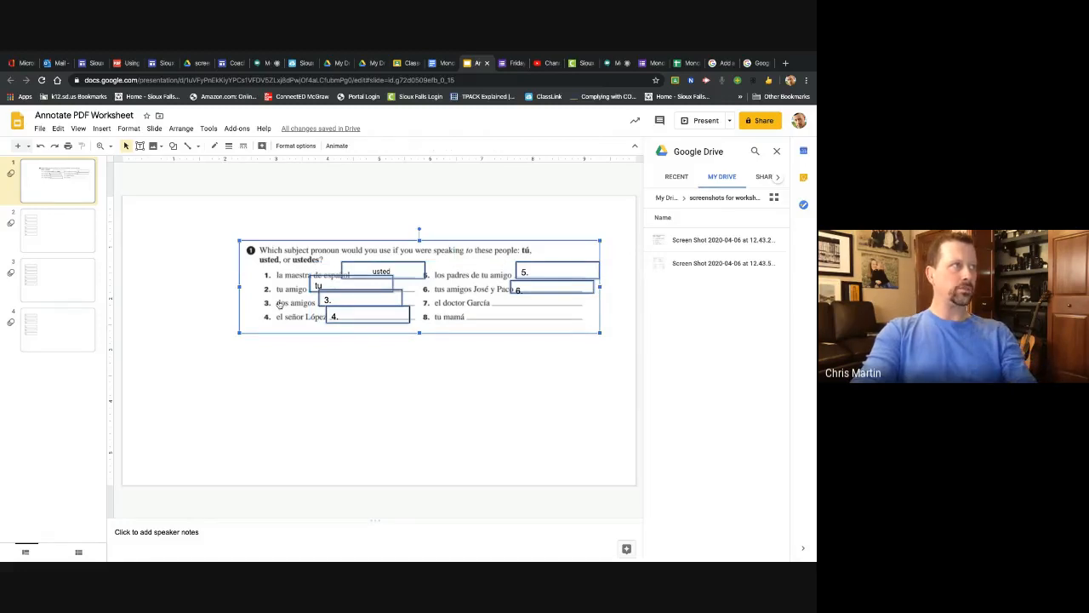
{"action": "right_click", "coordinate": [280, 303]}
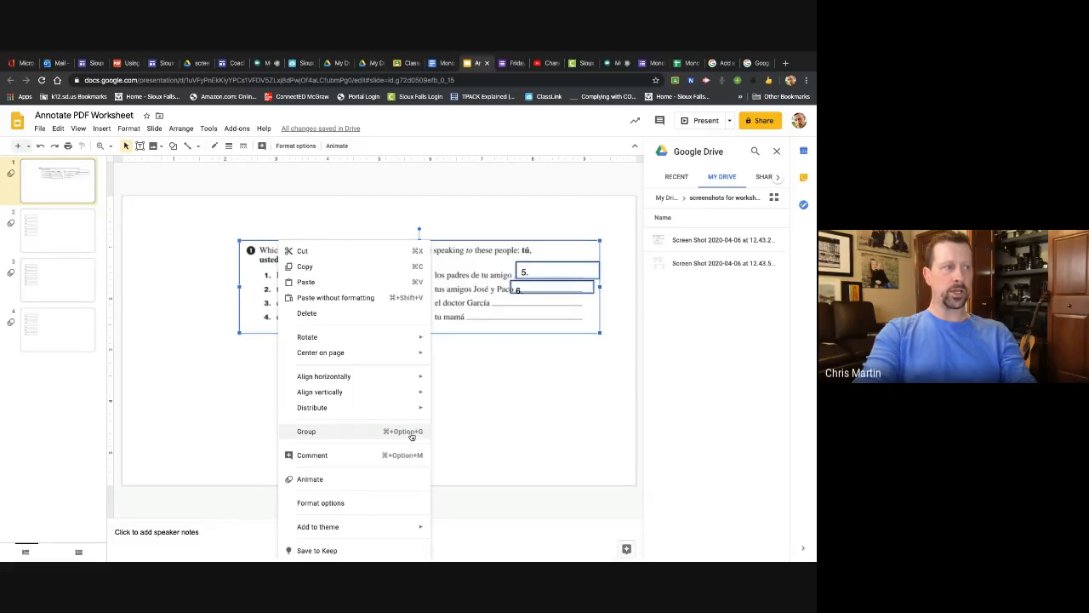
{"action": "left_click", "coordinate": [323, 433]}
{"action": "left_click", "coordinate": [413, 359]}
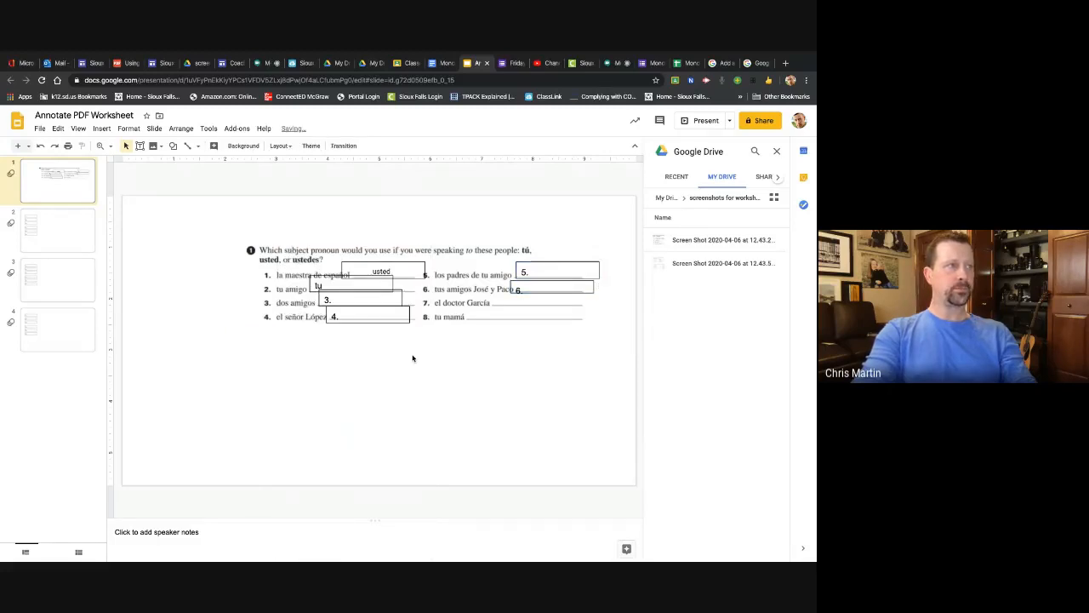
Step: Insert "Yes" before the number in text box 3 inside the group, and reselect the whole group
{"action": "left_click", "coordinate": [343, 300]}
{"action": "left_click", "coordinate": [343, 302]}
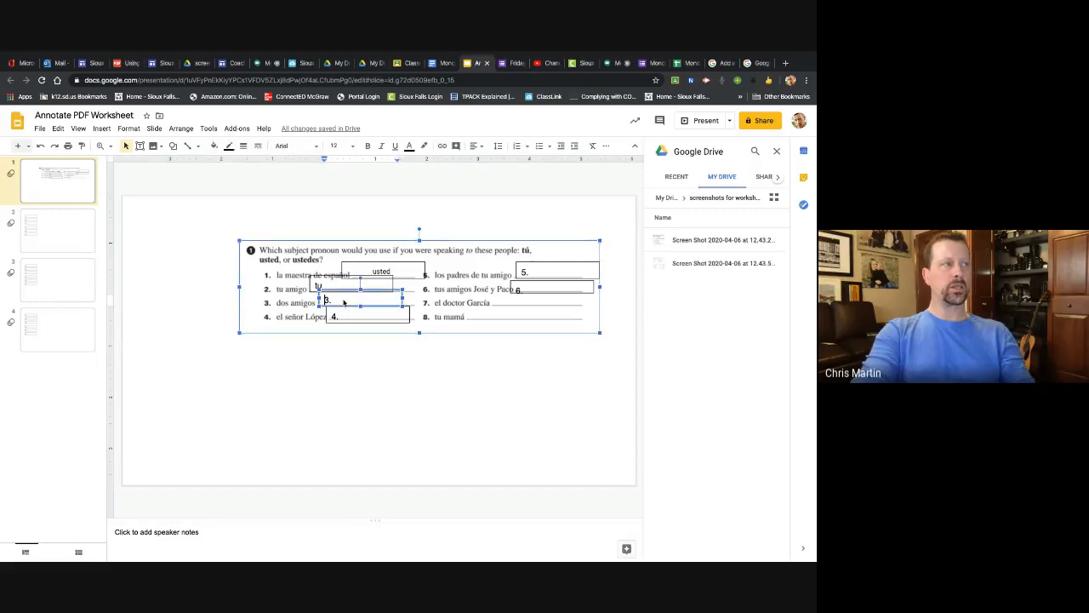
{"action": "type", "text": "Yes"}
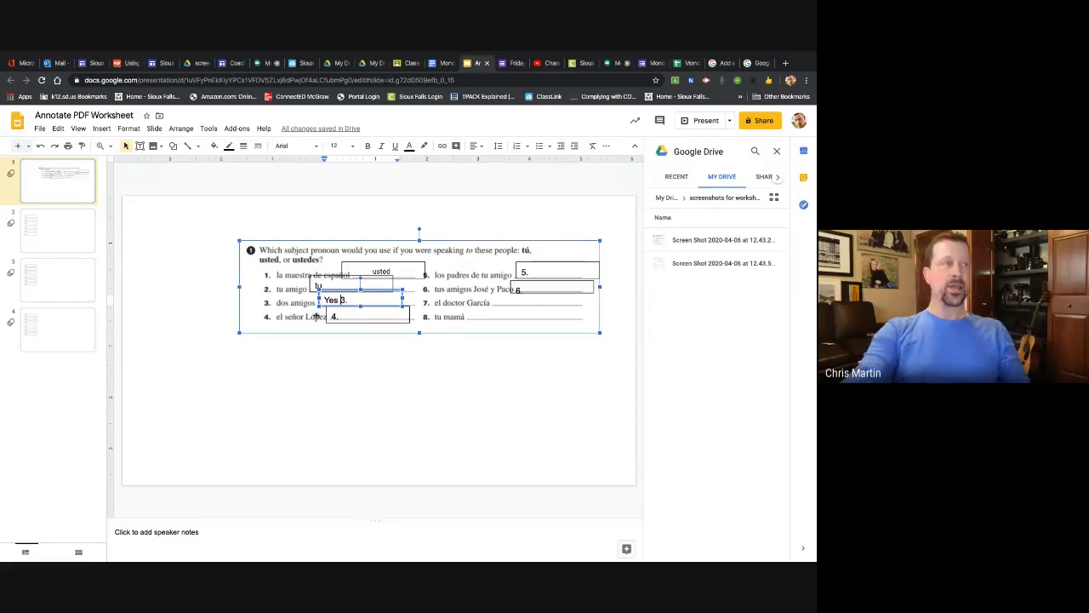
{"action": "left_click", "coordinate": [199, 333]}
{"action": "left_click", "coordinate": [296, 292]}
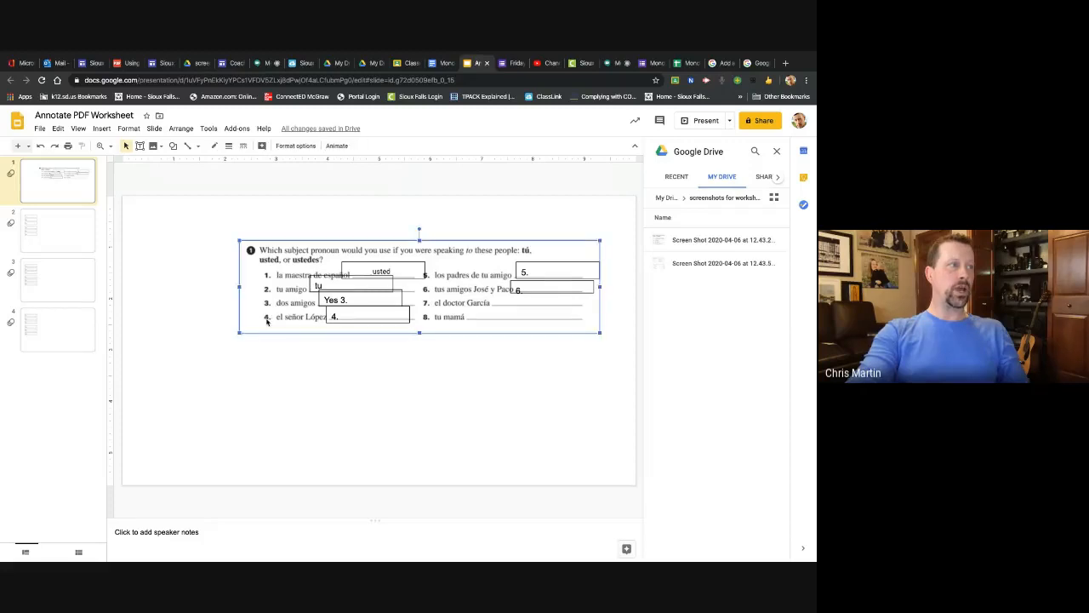